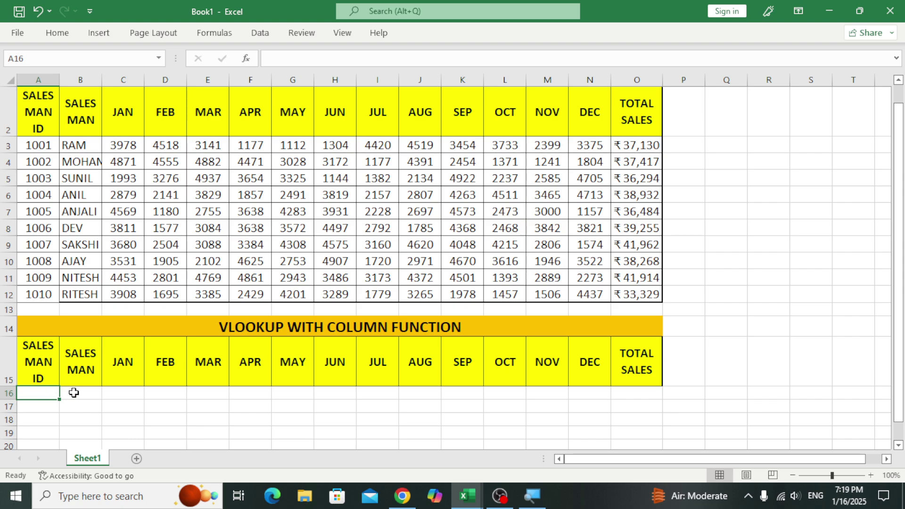
left_click(74, 393)
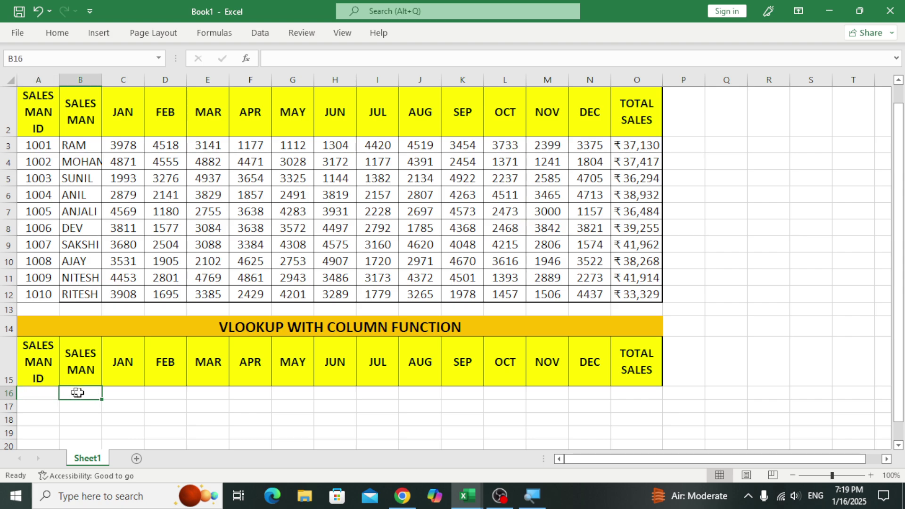
left_click(115, 394)
left_click(80, 392)
left_click(44, 390)
left_click(84, 389)
left_click(117, 394)
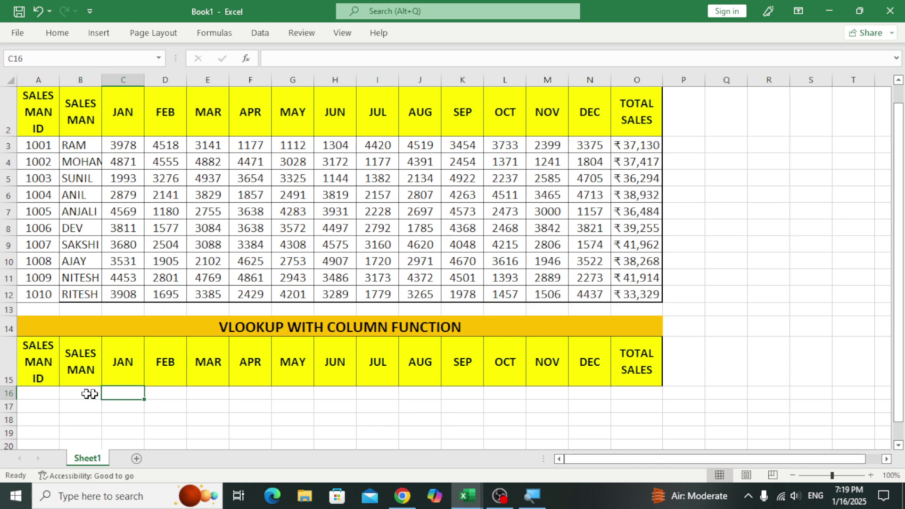
left_click(76, 393)
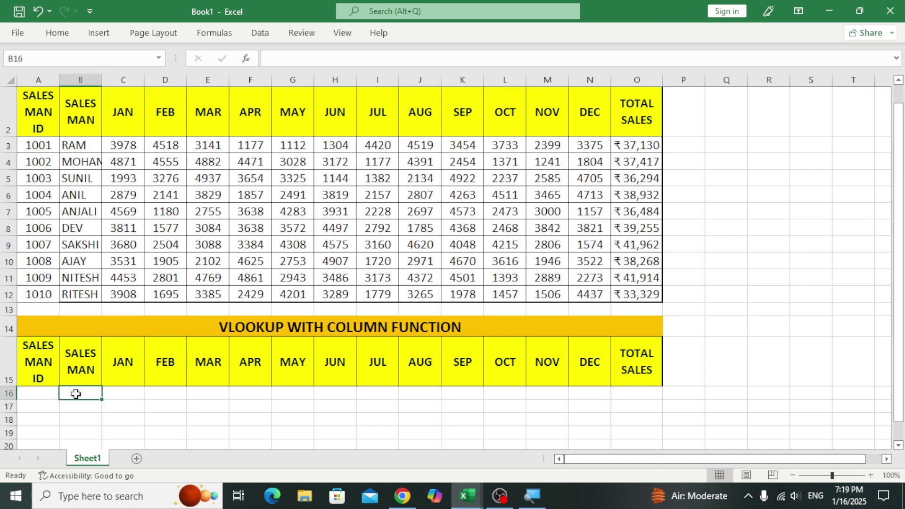
left_click(132, 394)
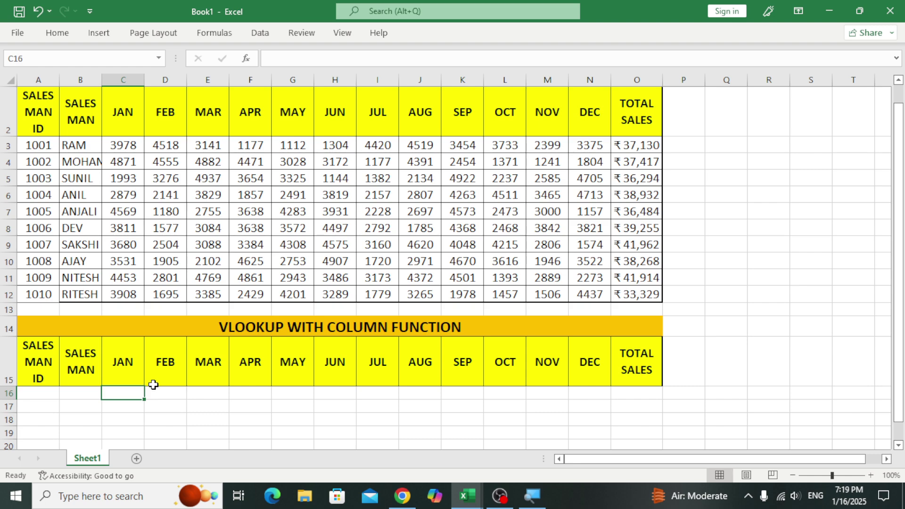
left_click(42, 395)
left_click(83, 394)
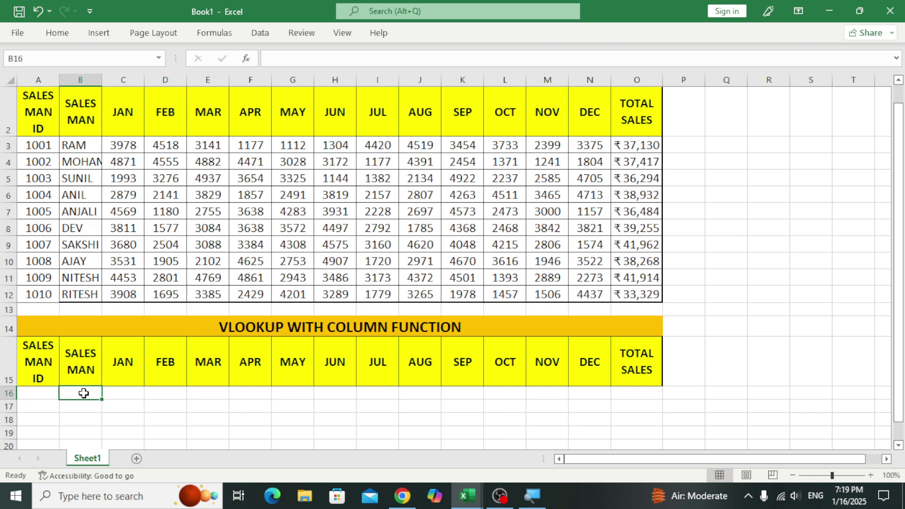
left_click(39, 396)
left_click(81, 393)
left_click(41, 392)
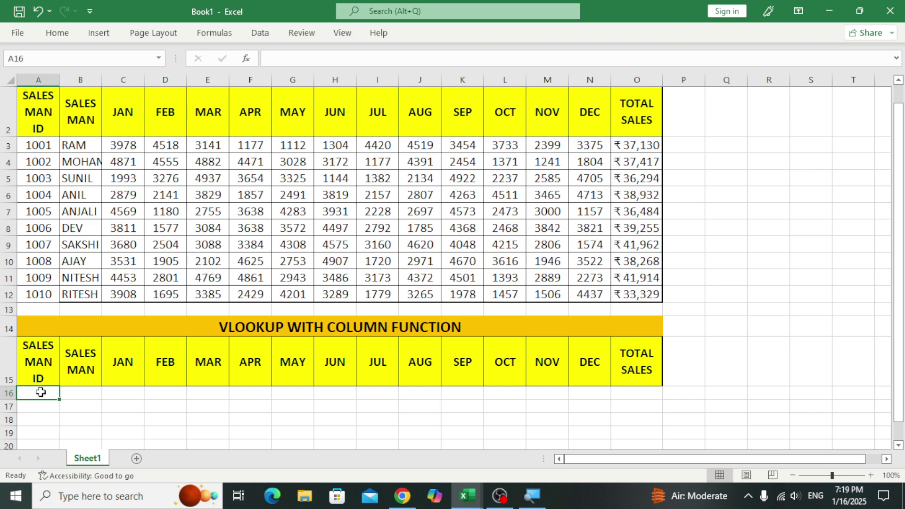
left_click(111, 394)
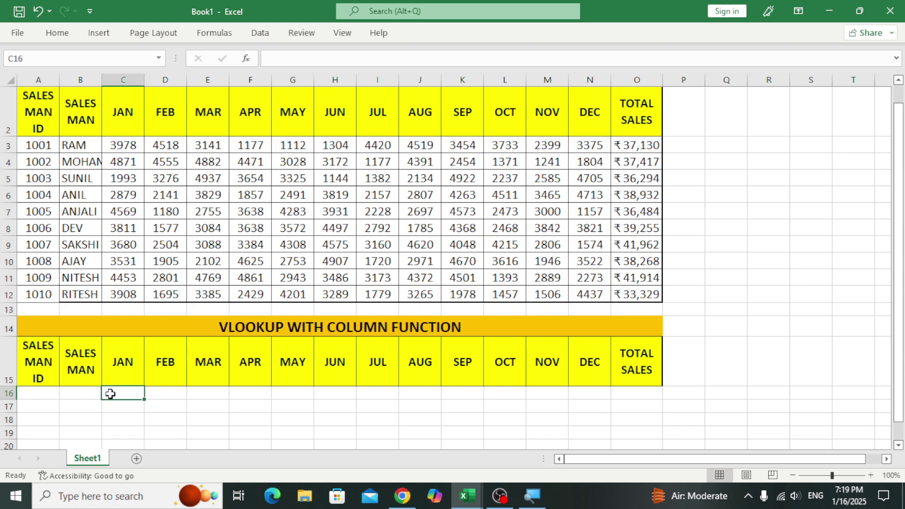
left_click(52, 394)
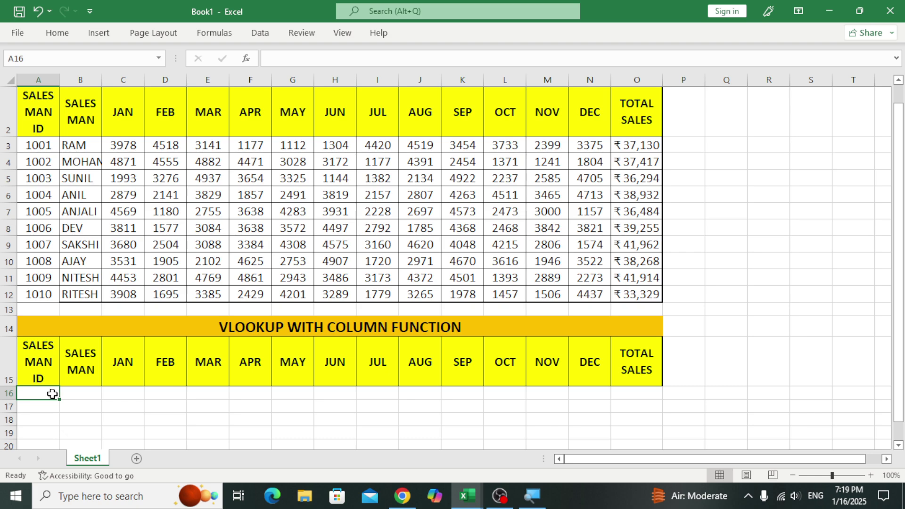
left_click(75, 394)
left_click(42, 394)
left_click(68, 394)
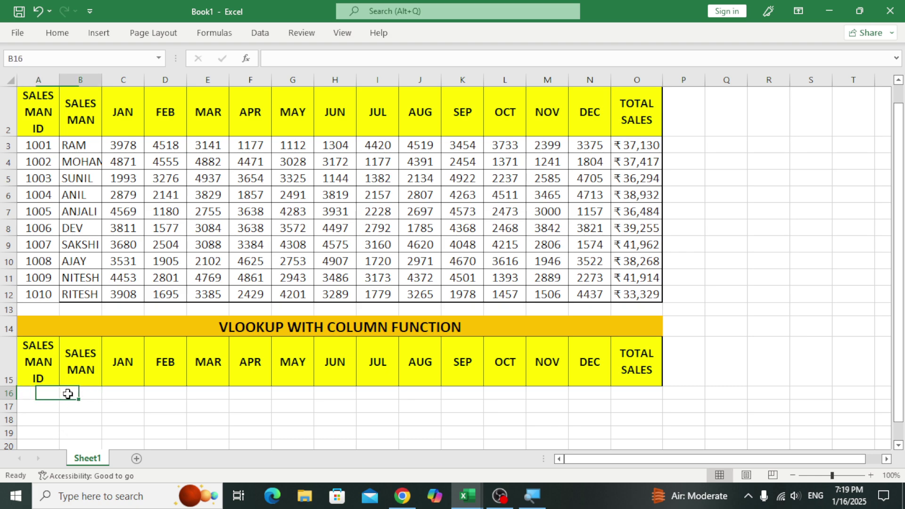
- Apply list data validation to cell A16 with source =$A$3:$A$12, and choose the second salesman ID in it
left_click(33, 394)
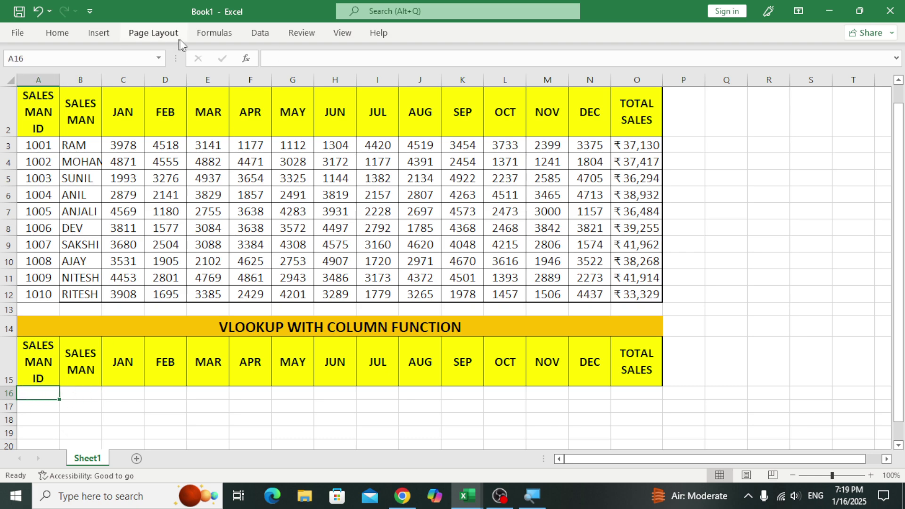
left_click(260, 34)
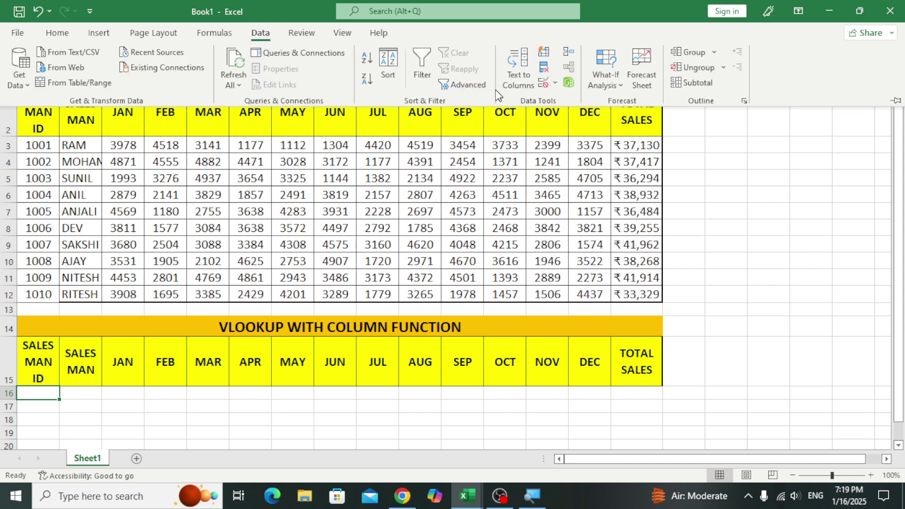
left_click(555, 85)
left_click(564, 103)
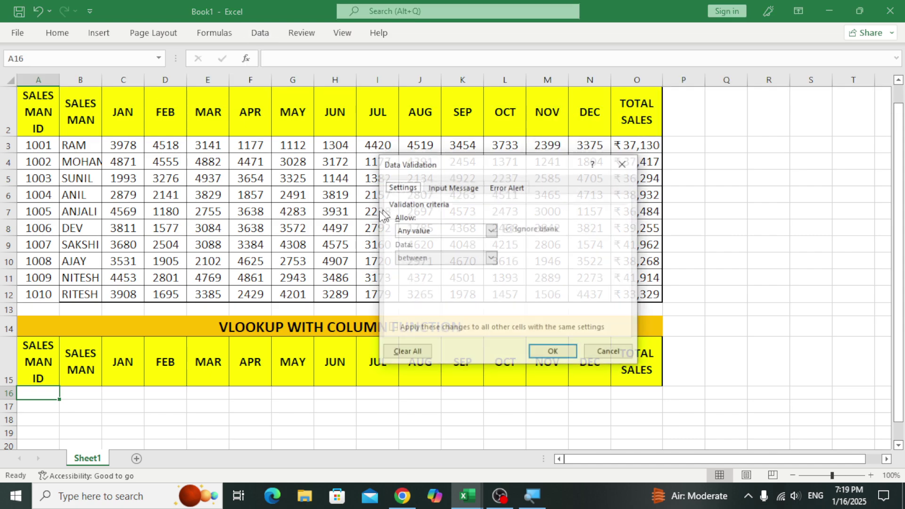
left_click(438, 230)
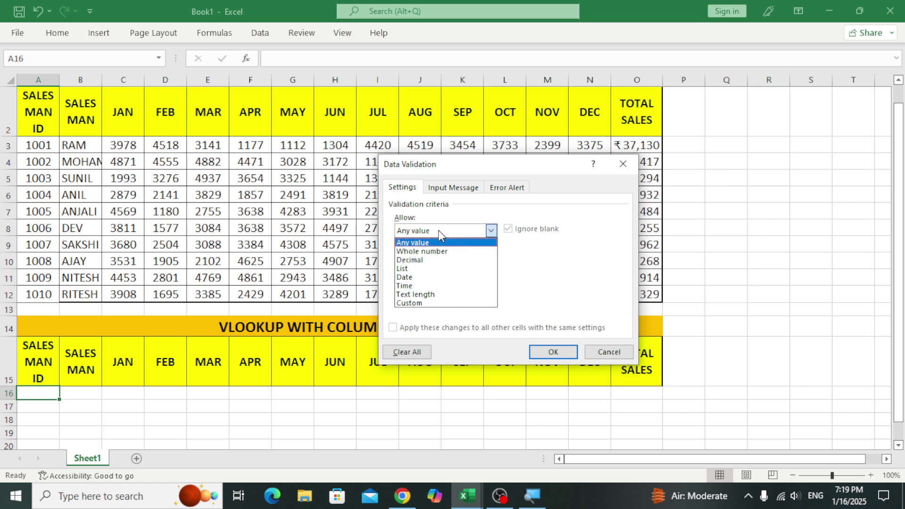
left_click(408, 272)
left_click(556, 284)
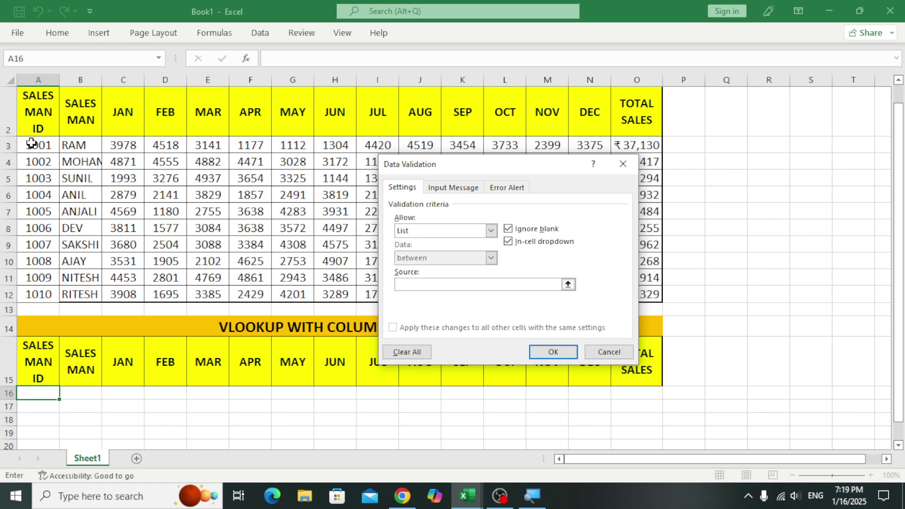
left_click_drag(37, 144, 41, 289)
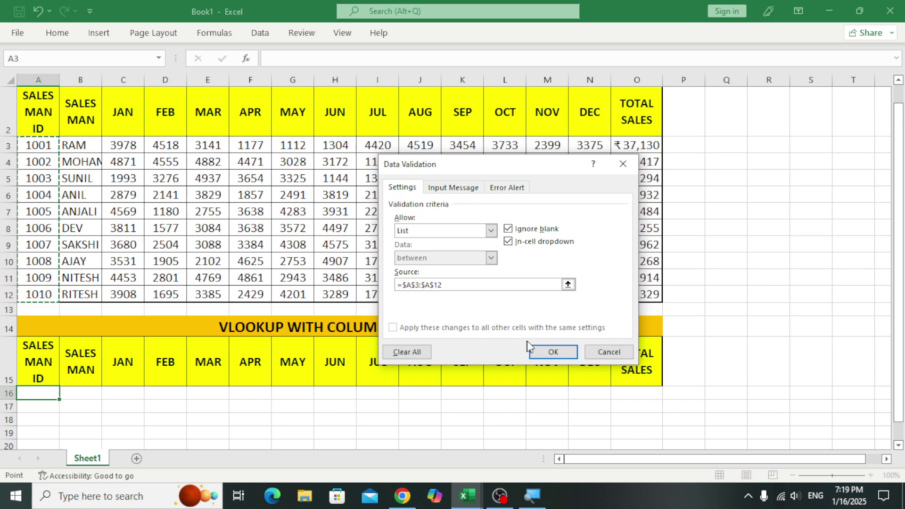
left_click(541, 349)
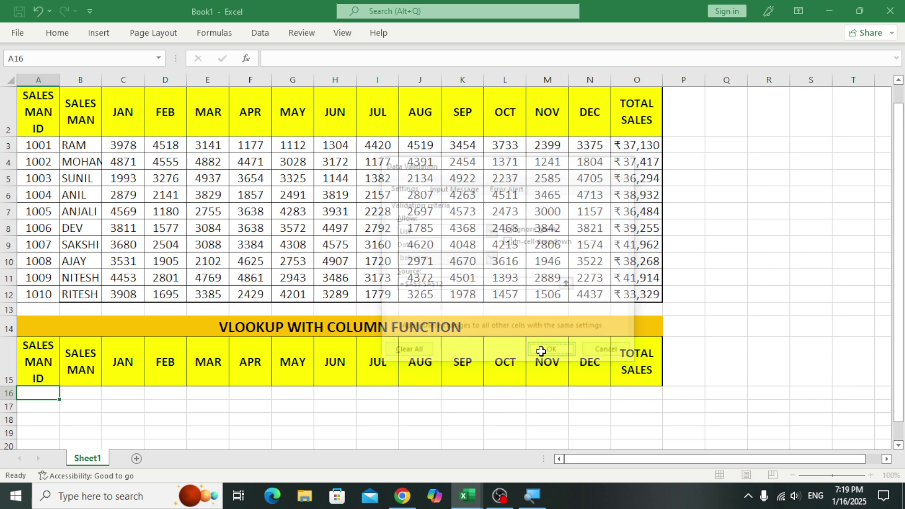
left_click(65, 393)
left_click(47, 413)
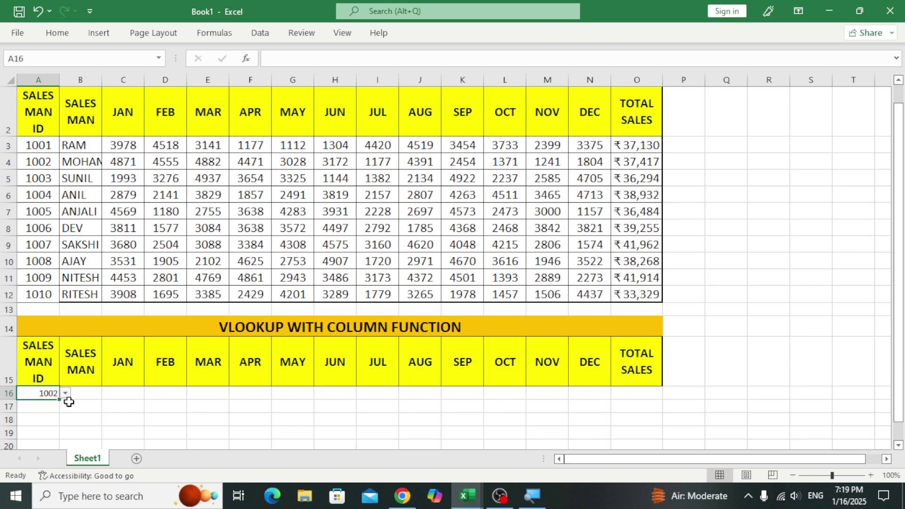
- Define the name SALESMAN for the sales table including its header row, range A2:O12
left_click(76, 392)
left_click_drag(39, 112, 631, 295)
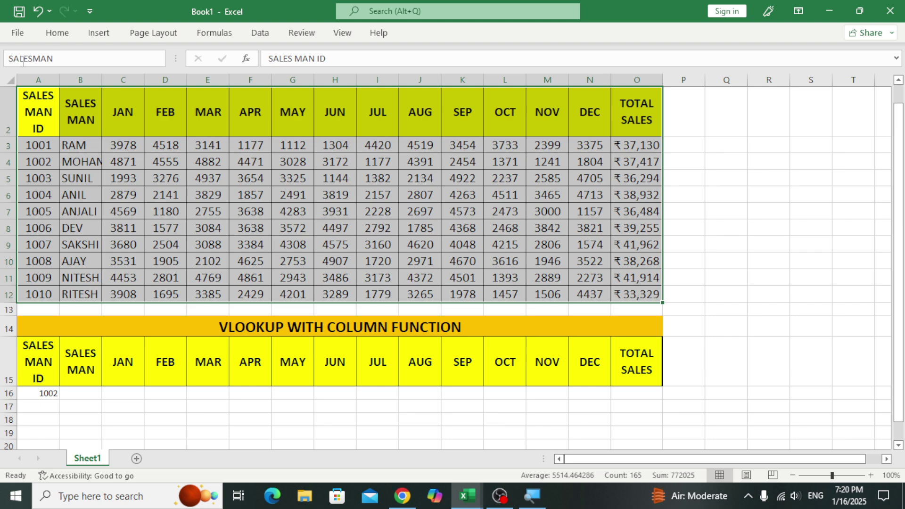
key("Return")
left_click(254, 159)
- Start a VLOOKUP formula in B16 with the absolute lookup value $A$16 and the named range SALESMAN as table array
left_click(72, 390)
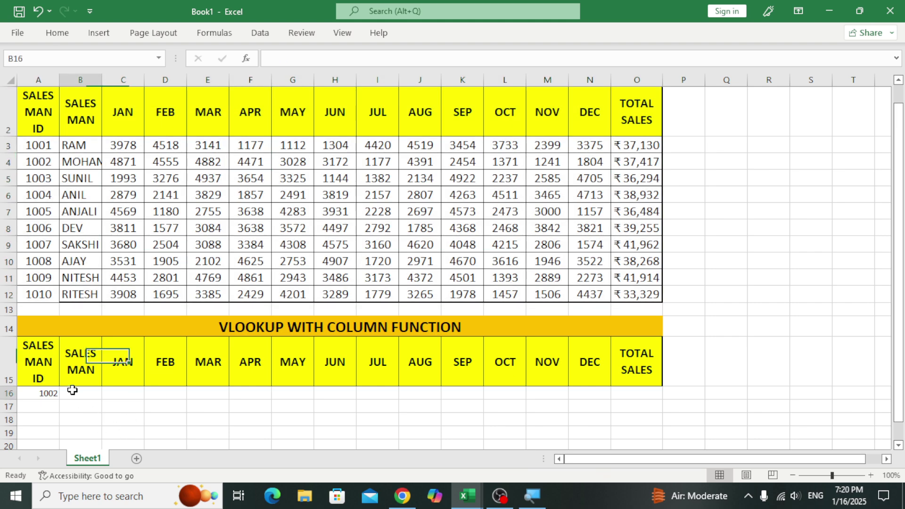
type("=VLOOKUP(")
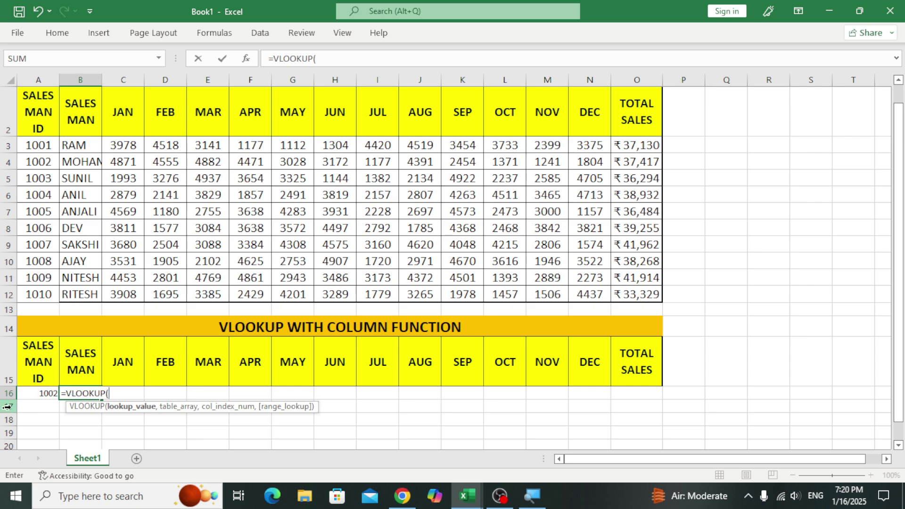
left_click(46, 393)
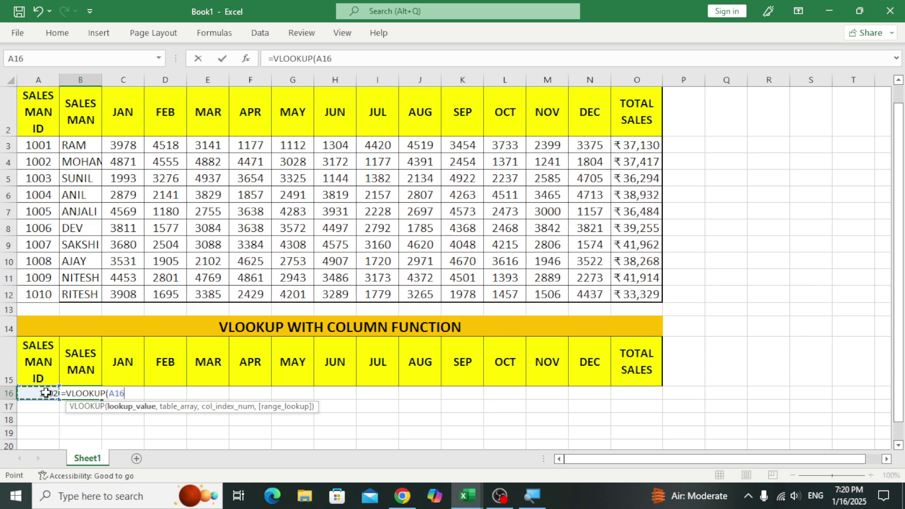
key("F4")
type(",")
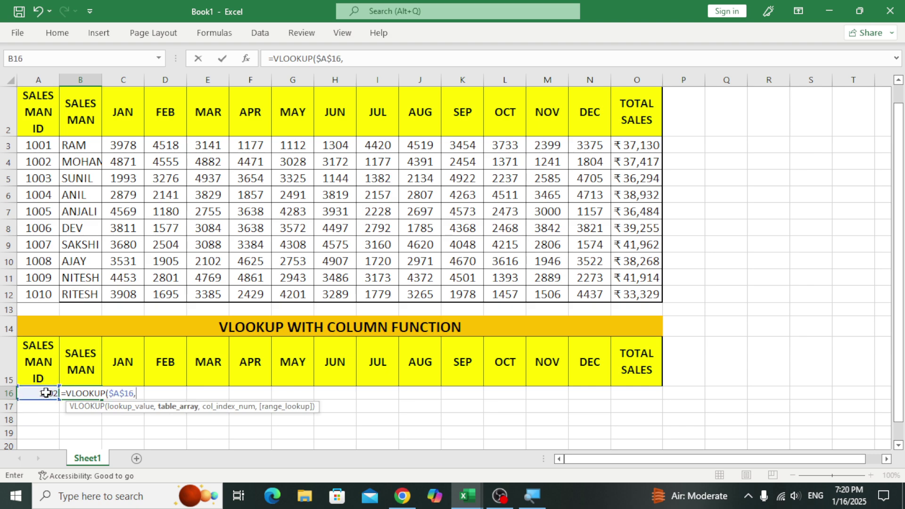
type("SA")
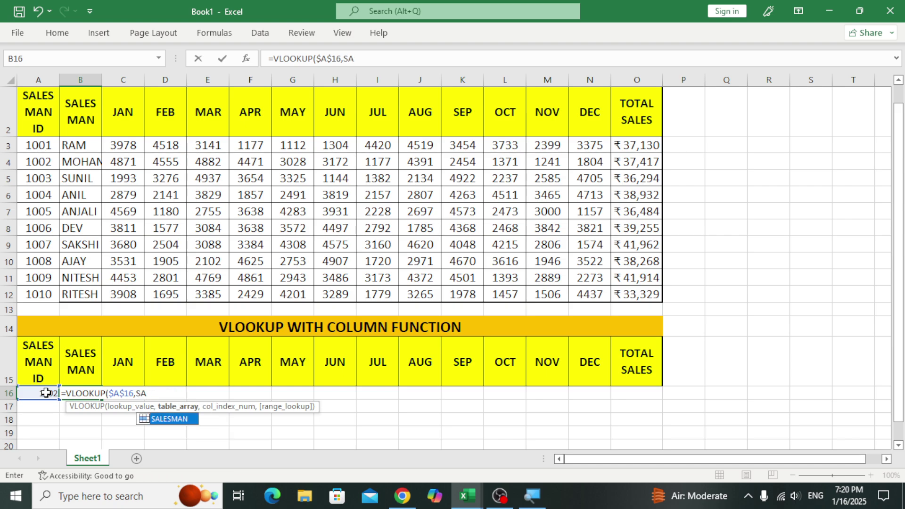
key("Tab")
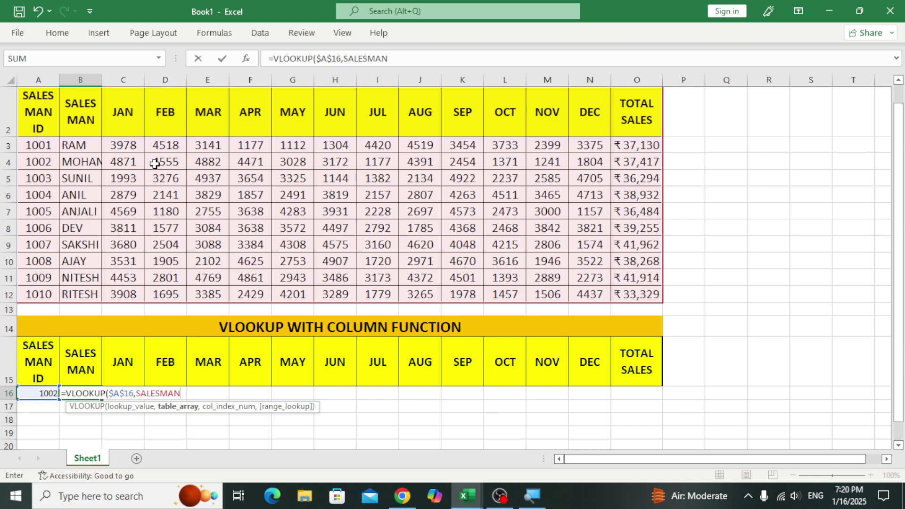
type(",")
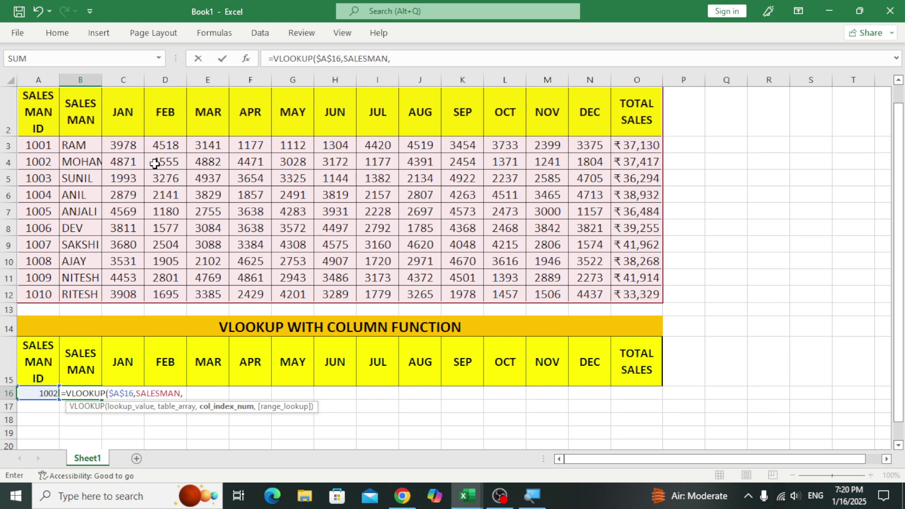
- Complete the B16 VLOOKUP formula with COLUMN() as the column index and 0 for an exact match
type("COLO")
key("BackSpace")
type("U")
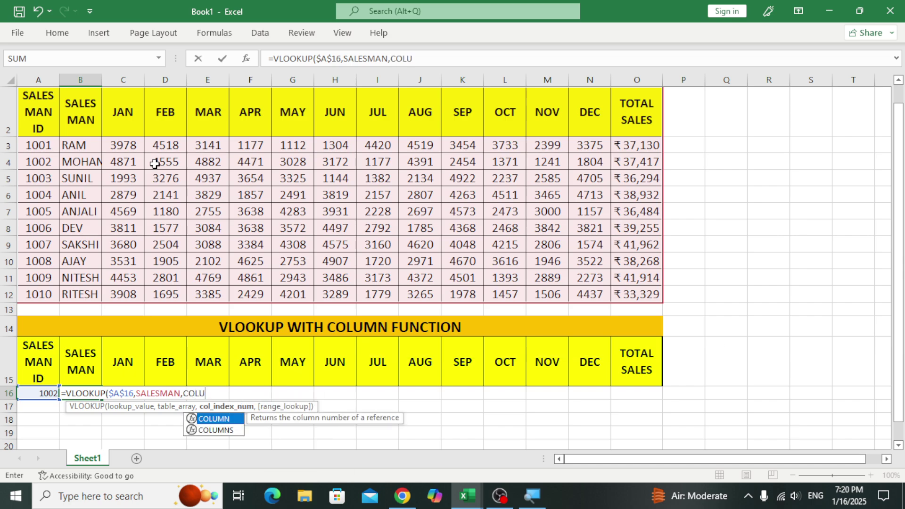
key("Tab")
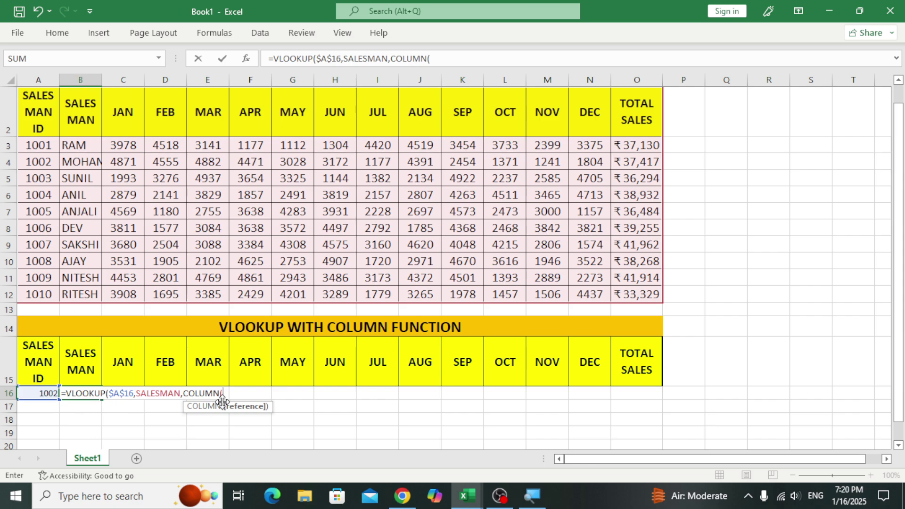
type(")")
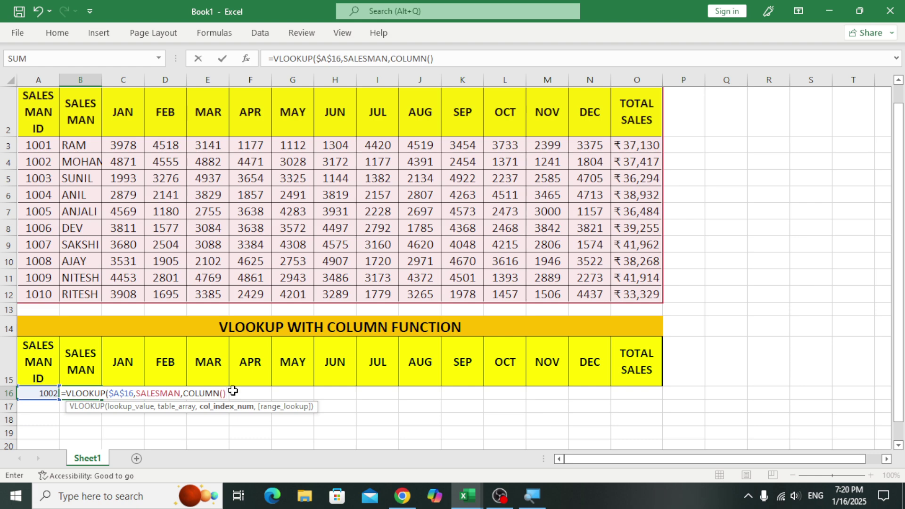
type(",0")
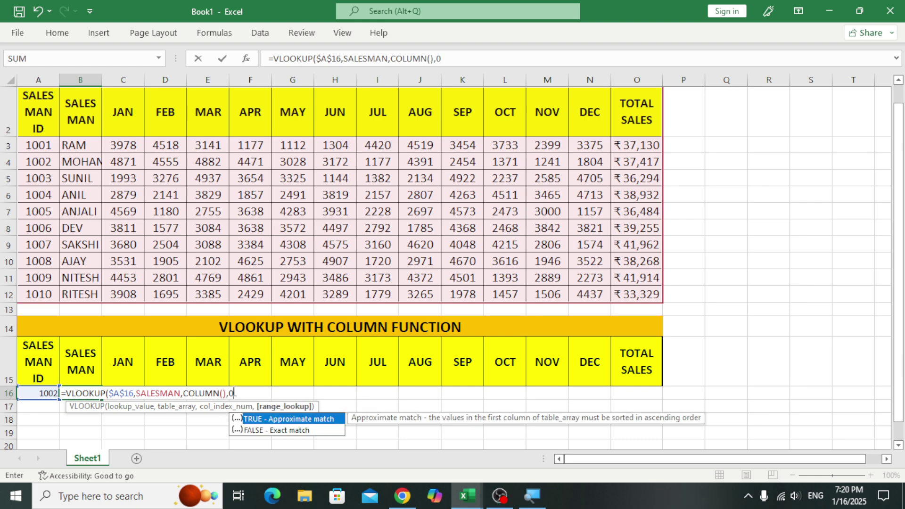
key("Return")
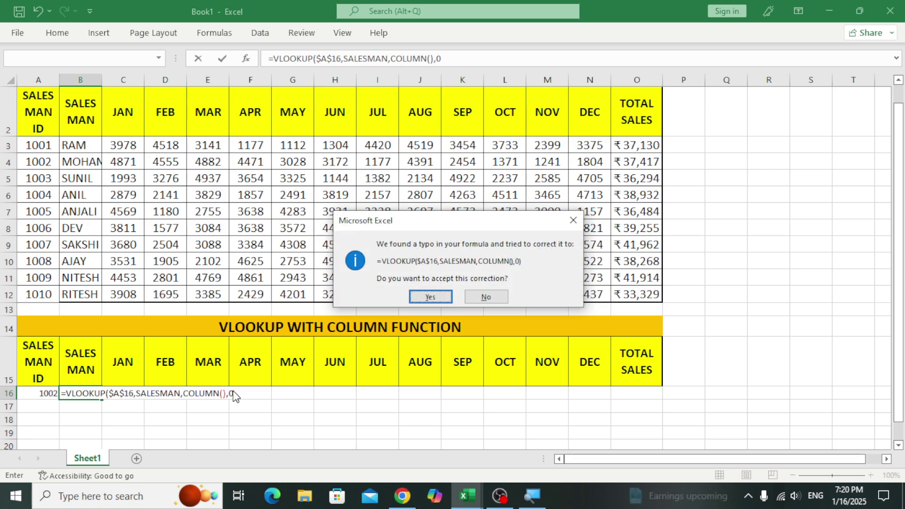
key("Return")
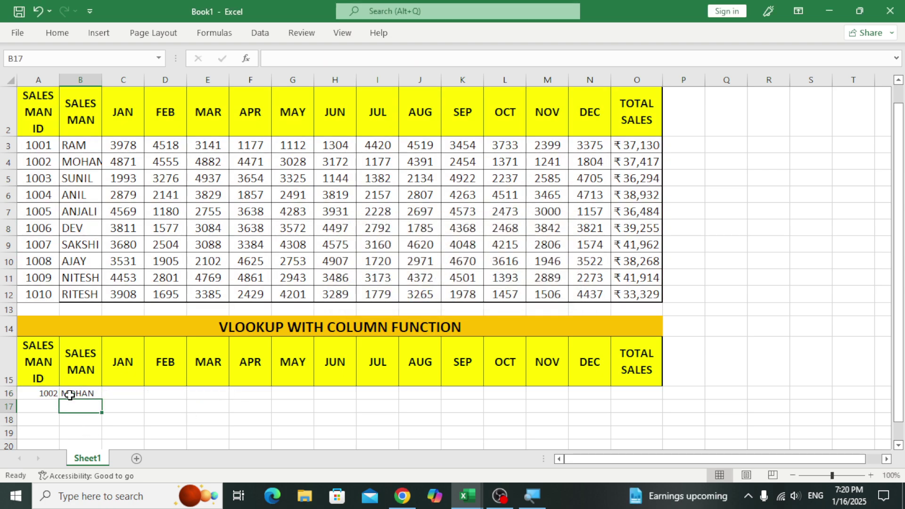
- Fill the VLOOKUP formula from B16 across the row to the TOTAL SALES column, cell O16
left_click(93, 396)
left_click_drag(103, 400, 669, 396)
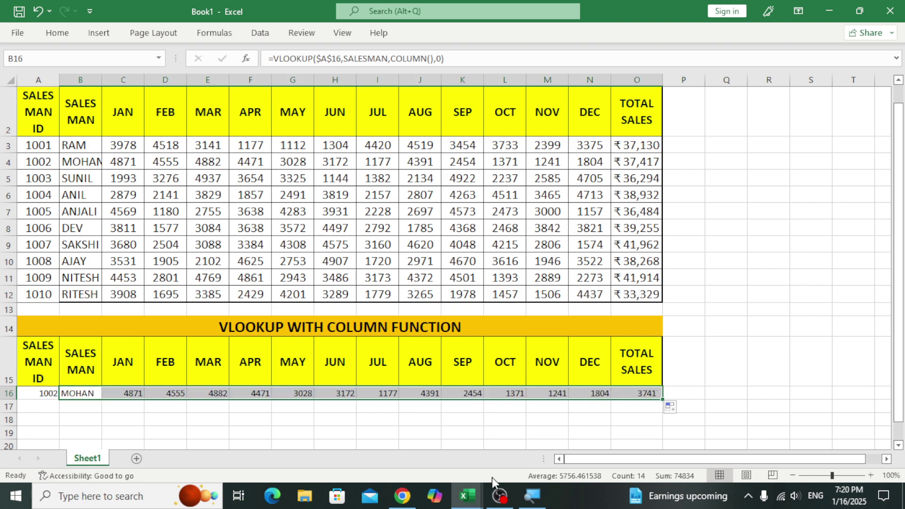
left_click(318, 418)
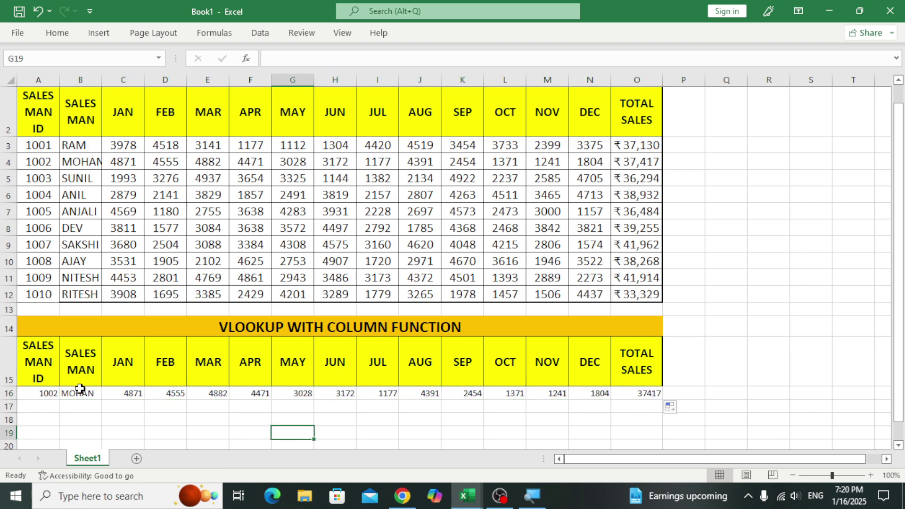
left_click(49, 375)
left_click(74, 394)
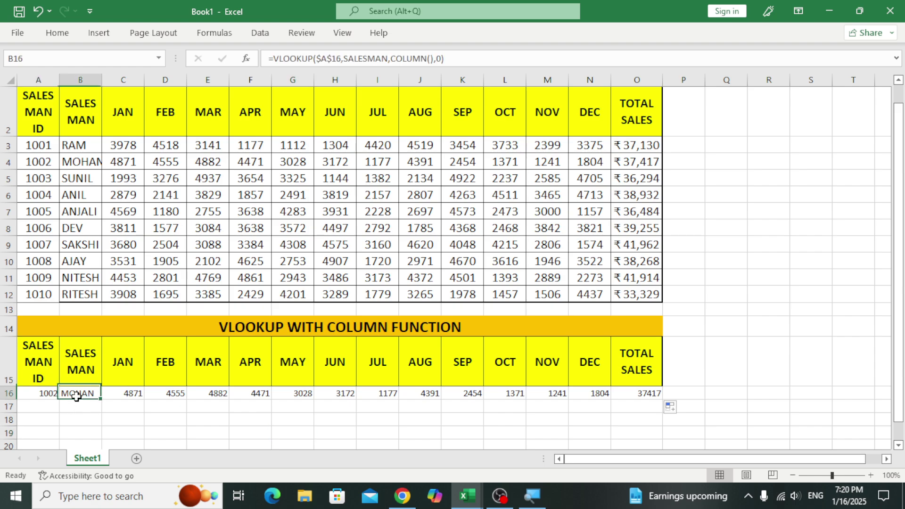
left_click(355, 320)
left_click(295, 415)
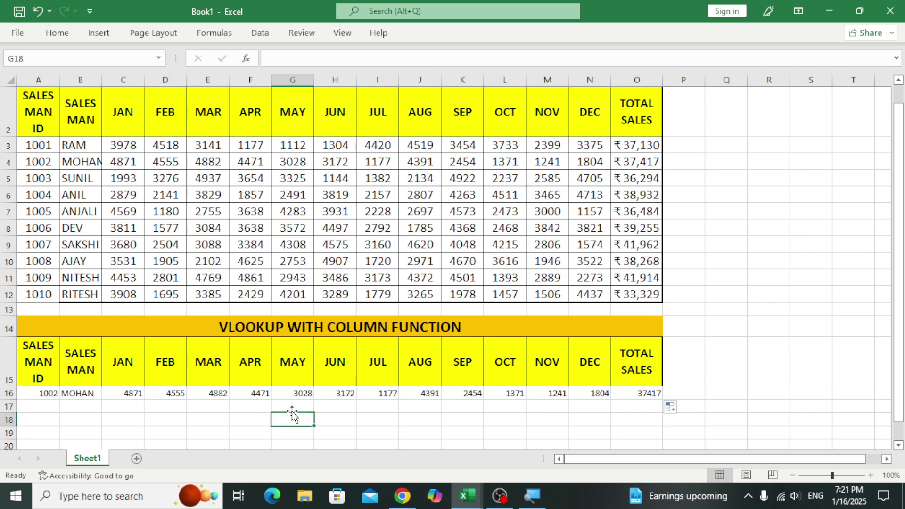
- Copy the lookup header row A15:O15 and paste it transposed as a vertical column starting at A19
left_click(52, 373)
left_click_drag(73, 359, 650, 372)
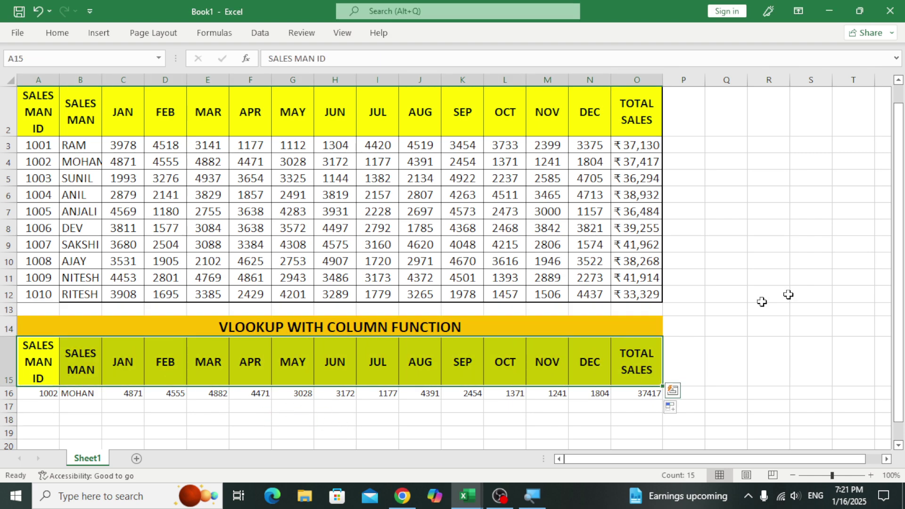
left_click_drag(901, 270, 895, 340)
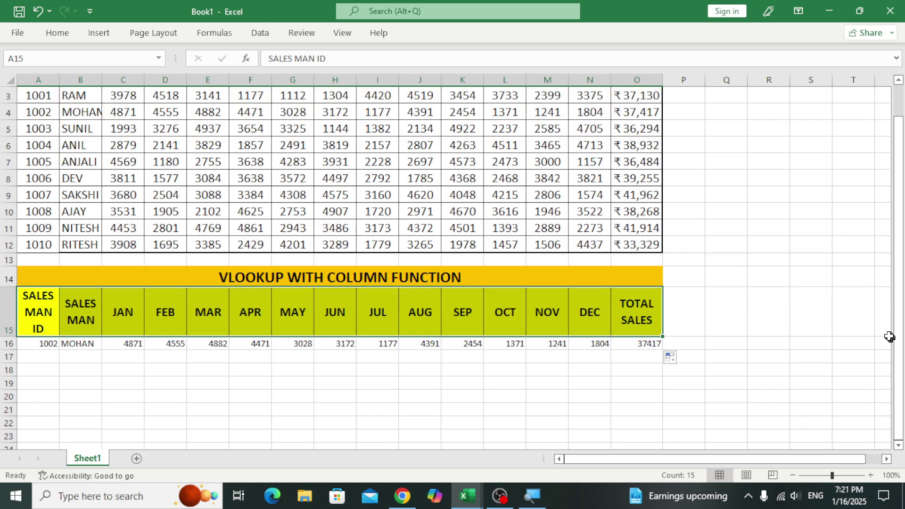
key("ctrl+c")
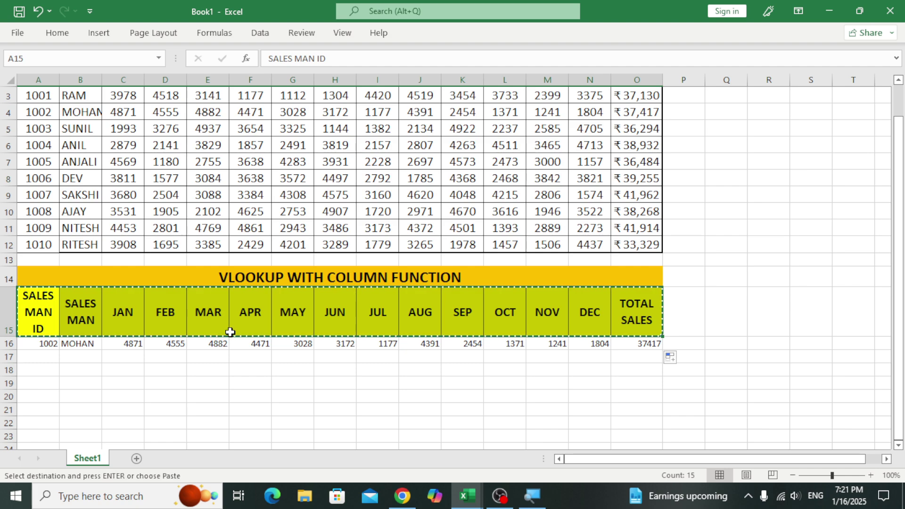
left_click(44, 383)
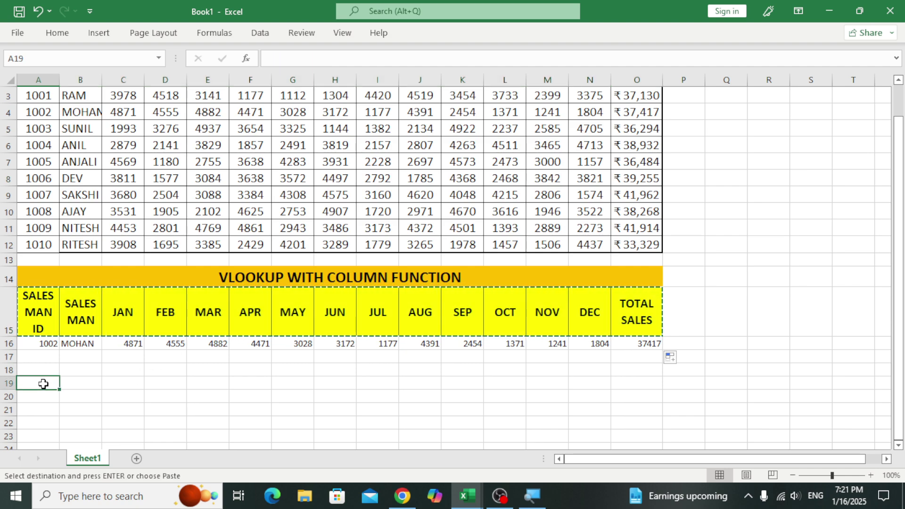
right_click(43, 384)
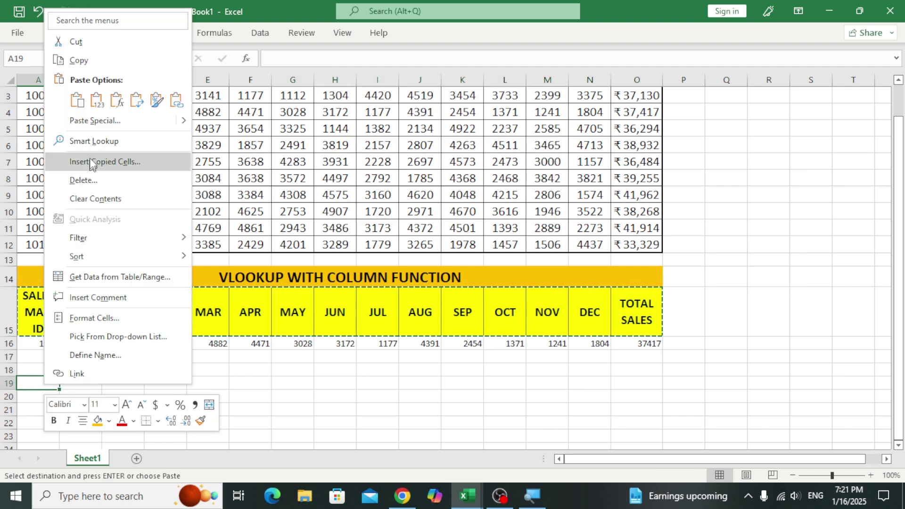
left_click(91, 121)
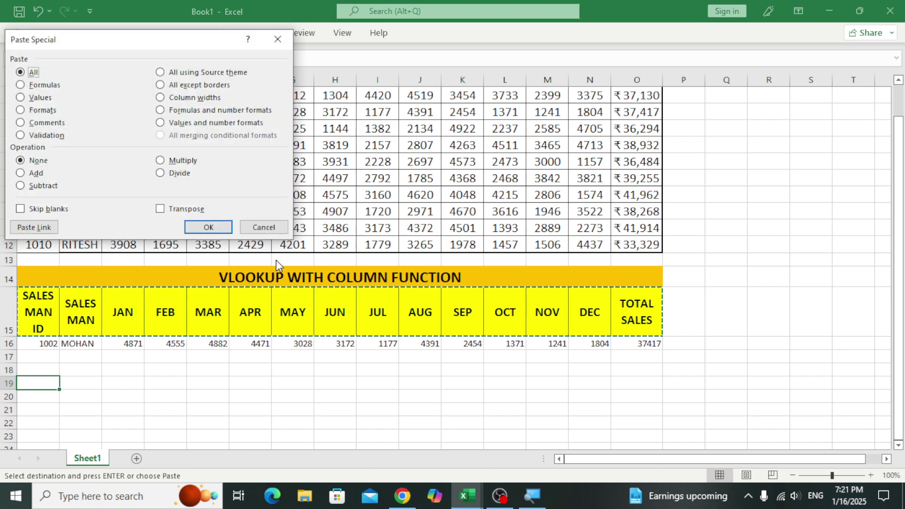
left_click(163, 209)
left_click(208, 226)
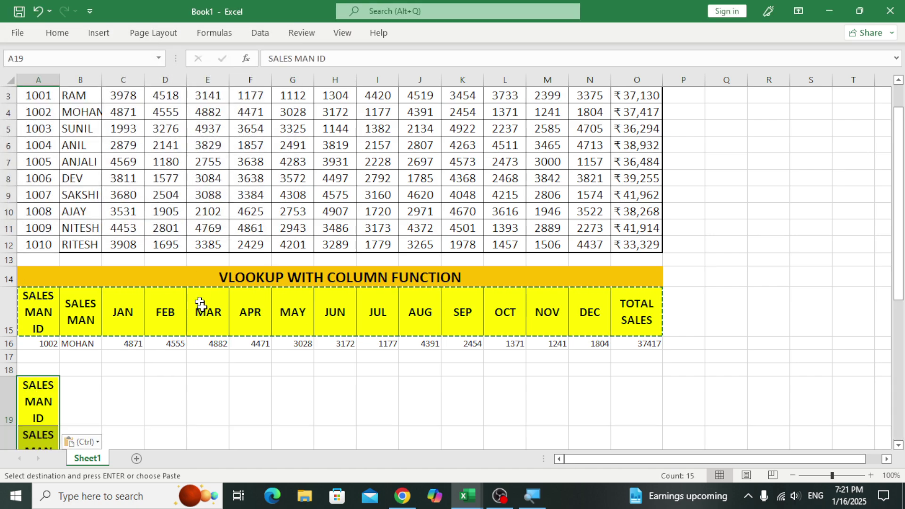
- Copy the ID drop-down cell A16 into B19 and choose 1005 from its list
scroll(898, 287, "down", 1)
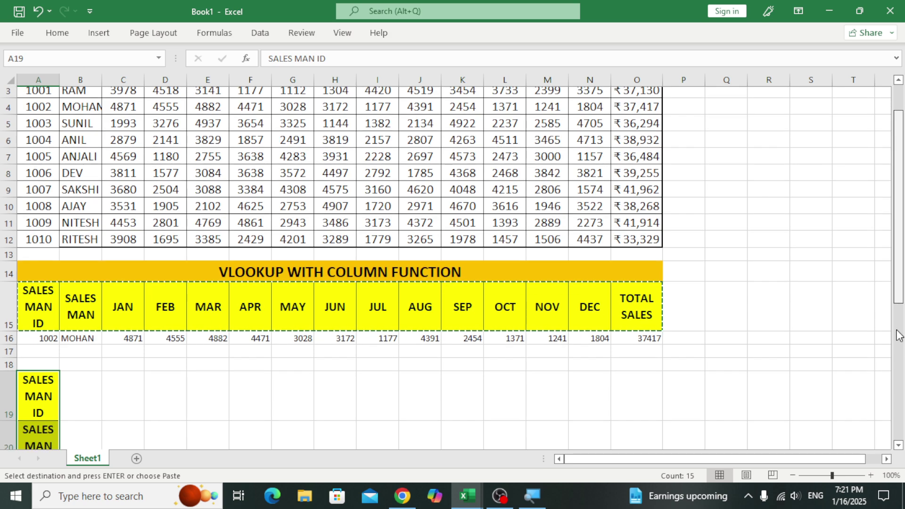
scroll(897, 288, "down", 3)
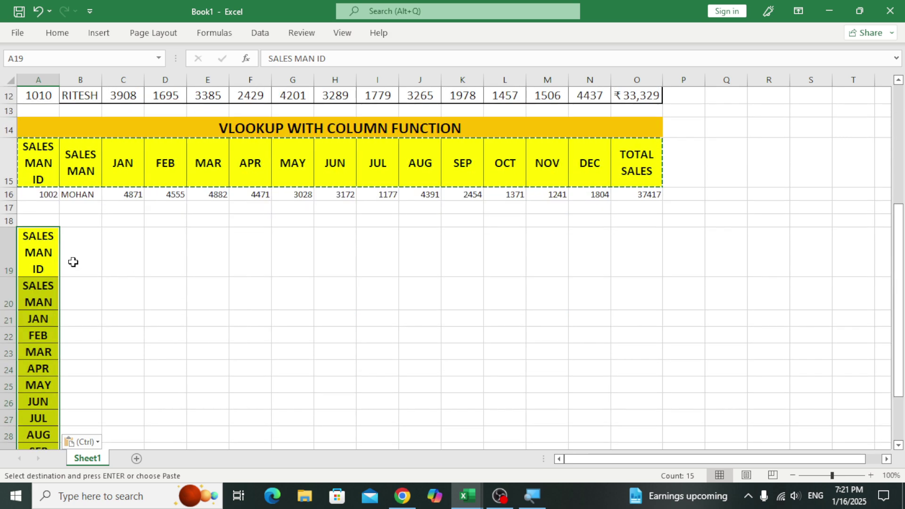
left_click(75, 241)
left_click(41, 194)
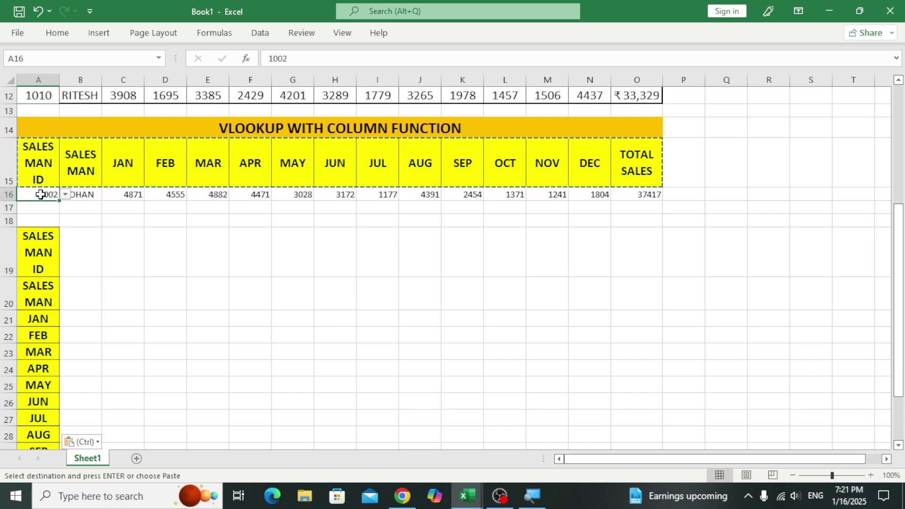
key("ctrl+c")
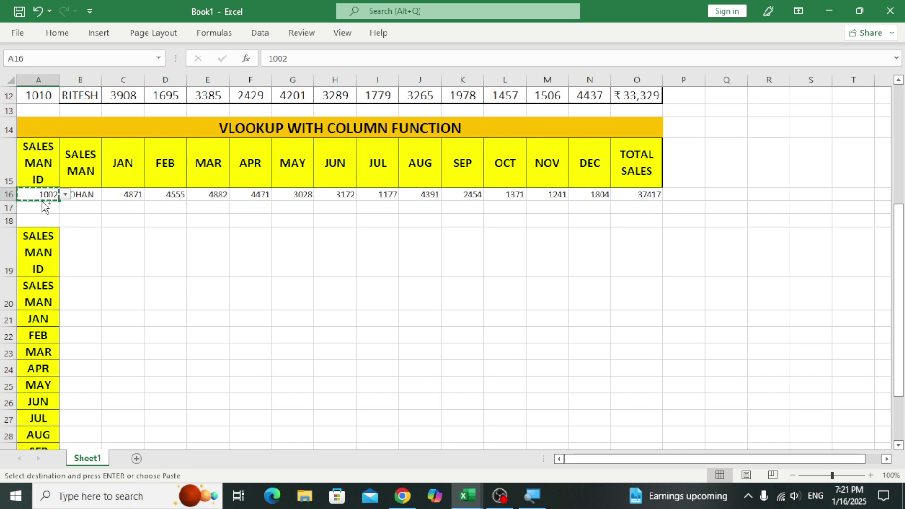
left_click(93, 262)
key("ctrl+v")
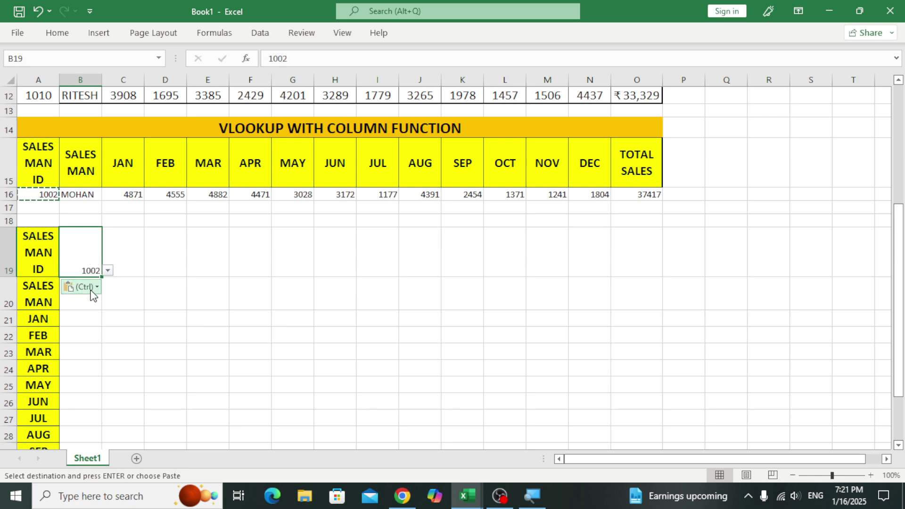
left_click(108, 271)
left_click(75, 307)
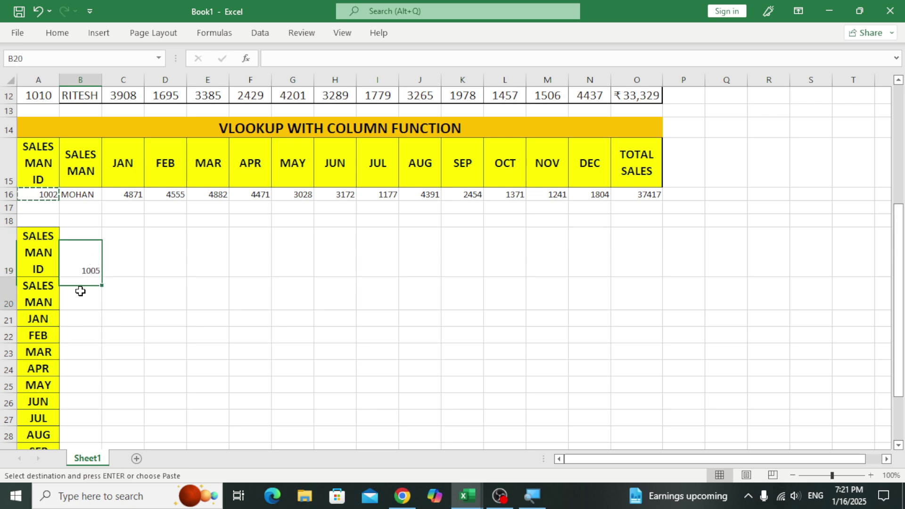
- Start a VLOOKUP formula in B20 with the absolute lookup value $B$19
left_click(77, 290)
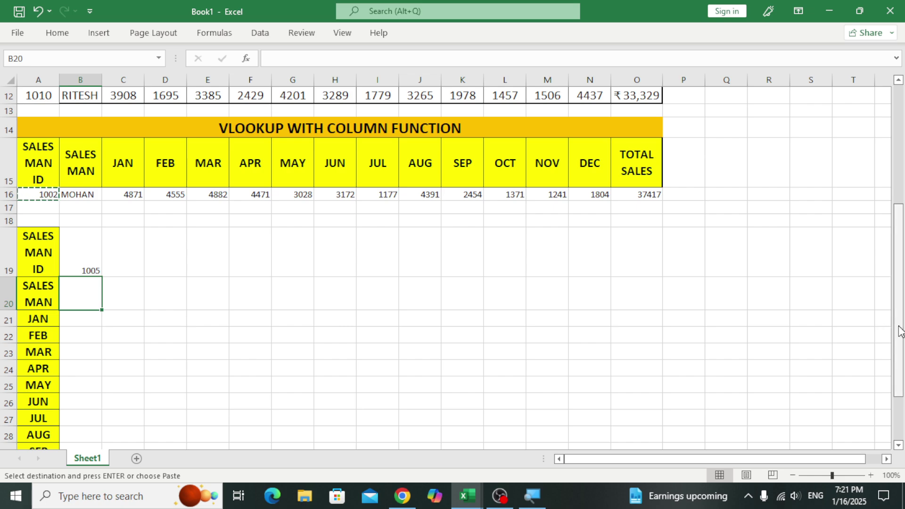
scroll(898, 334, "down", 1)
scroll(900, 377, "down", 1)
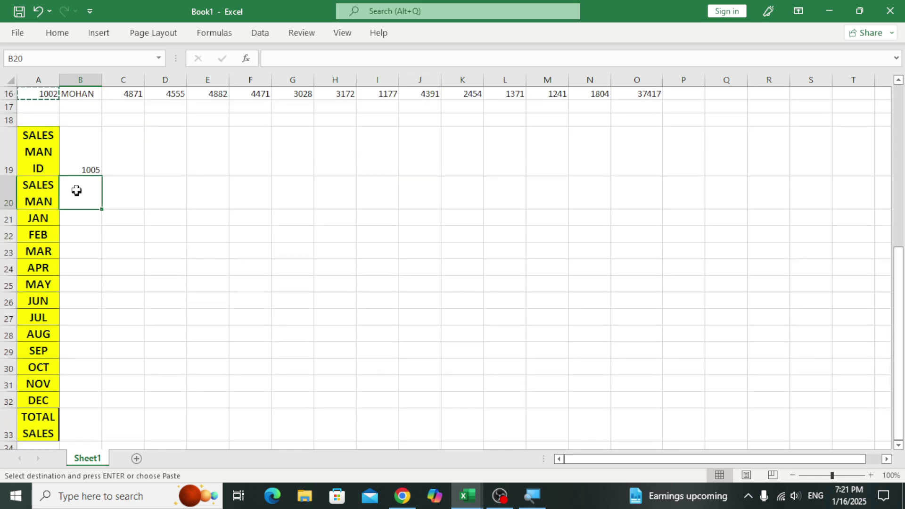
key("Escape")
type("=VL")
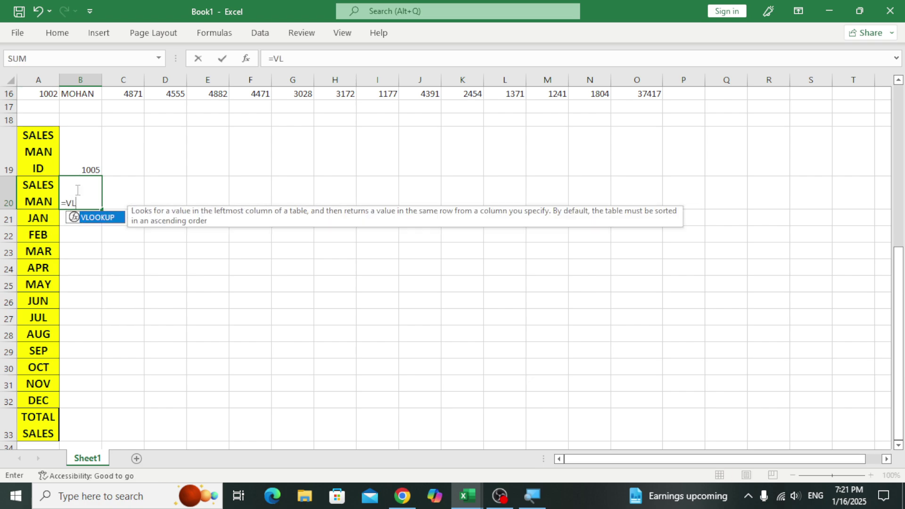
key("Tab")
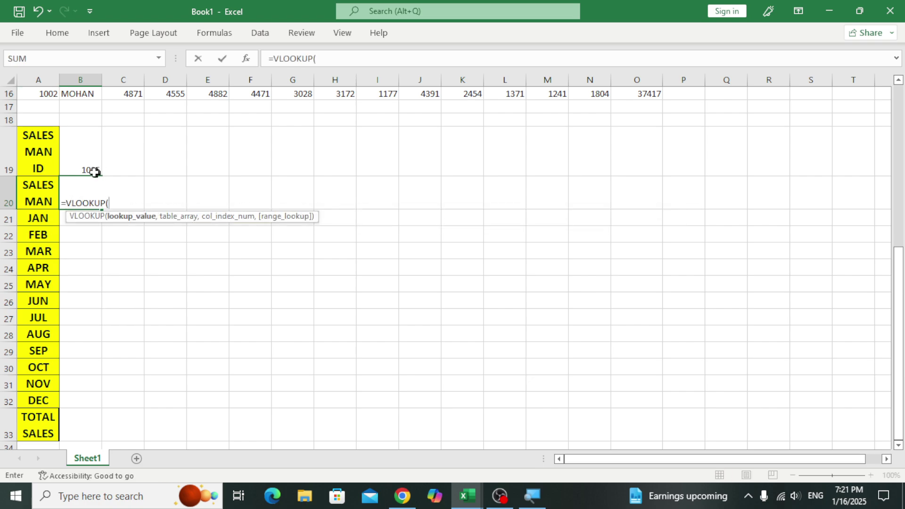
left_click(82, 169)
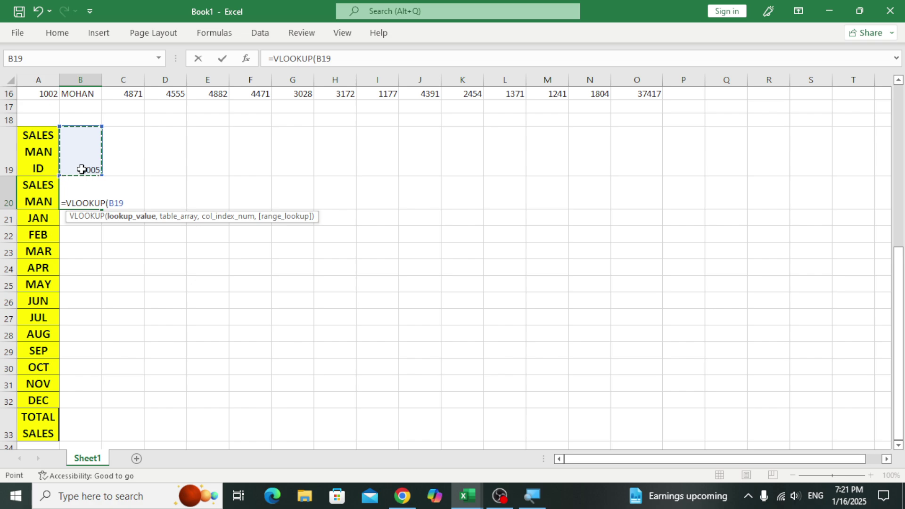
key("F4")
type(",")
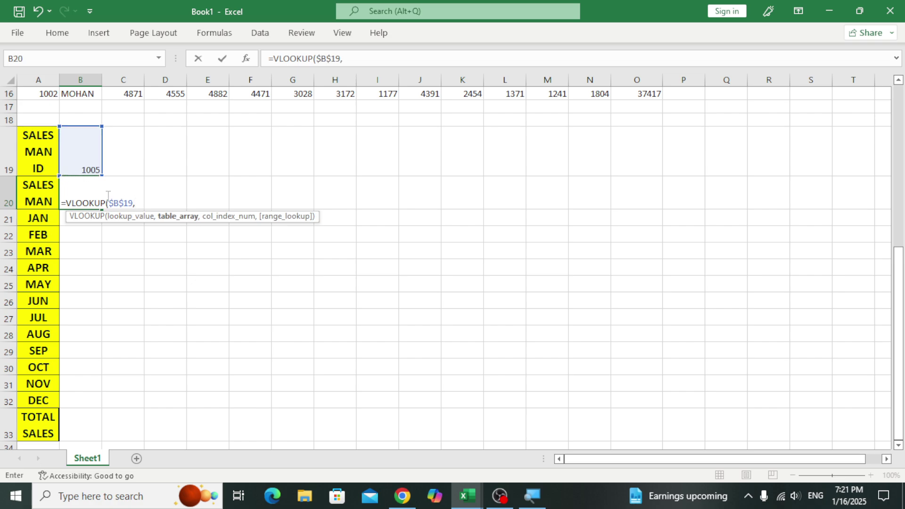
- Complete the B20 formula with the named range SALESMAN, ROW()-18 as the column index and 0 for an exact match
type("SAL")
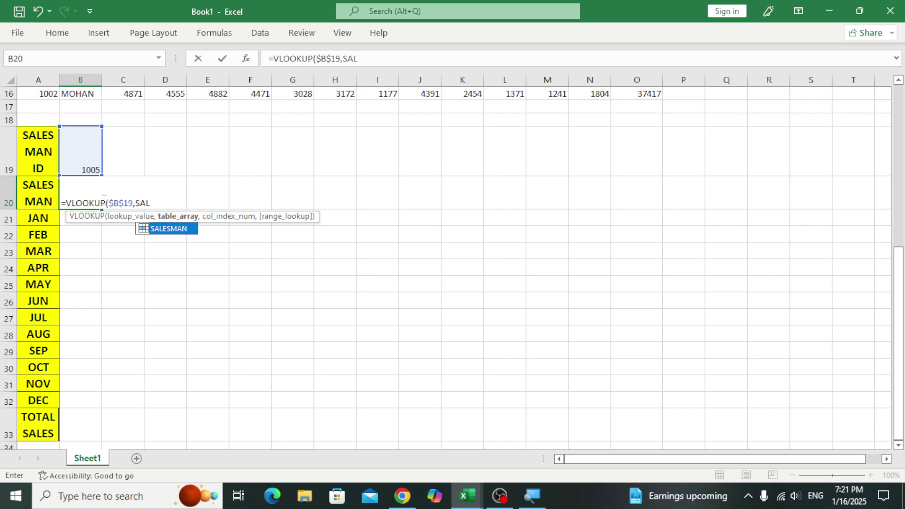
type("E")
key("Tab")
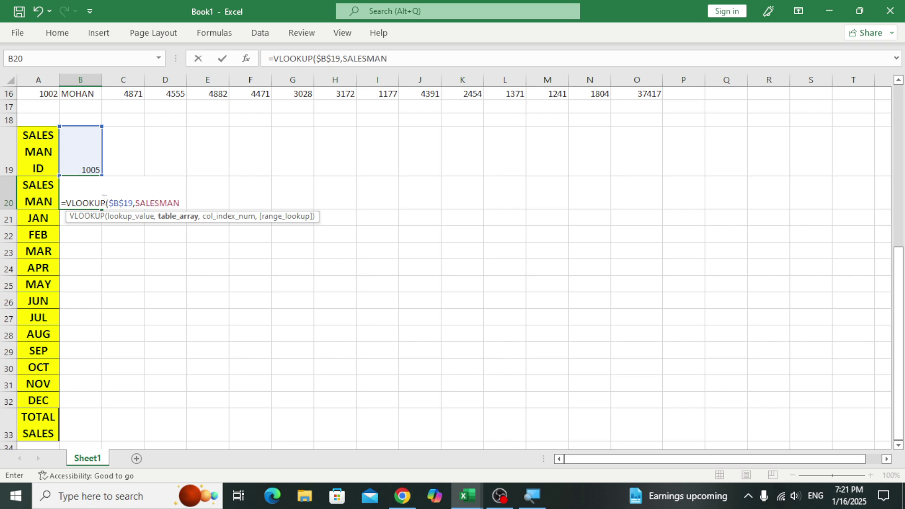
type(",")
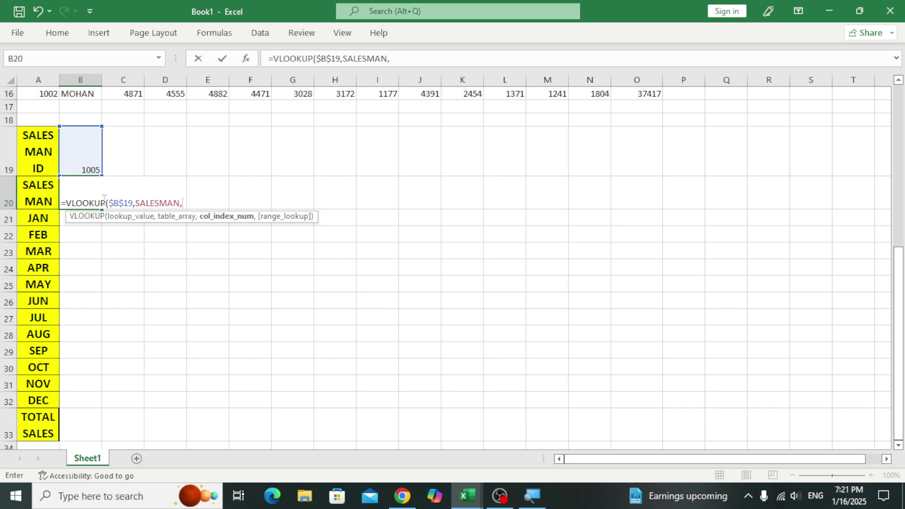
type("ROW")
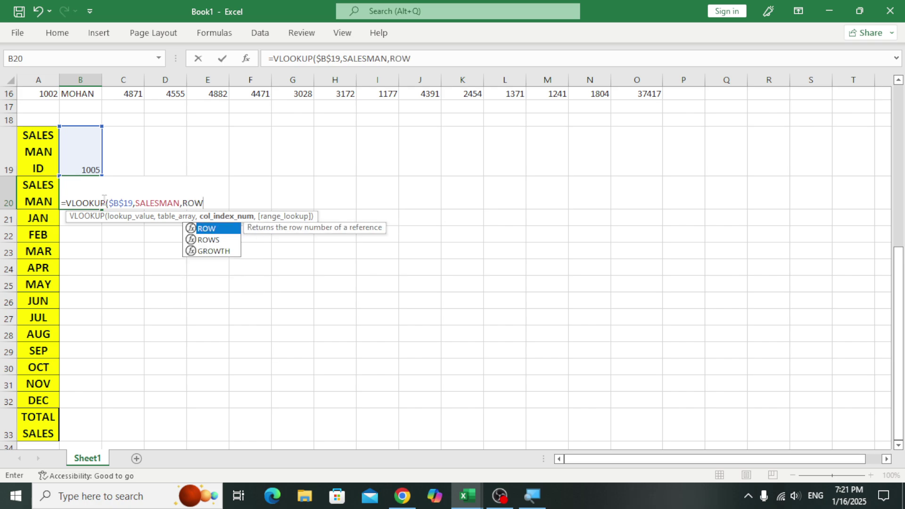
type("()")
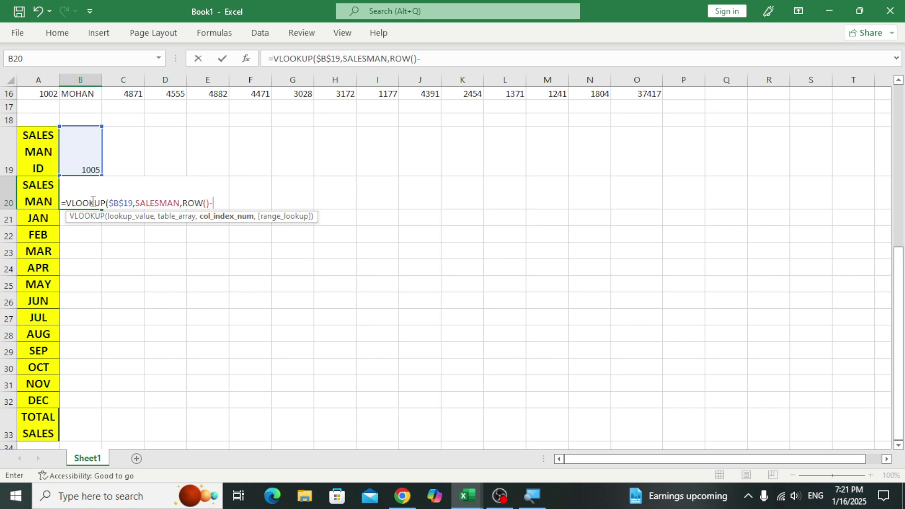
type("-18,0")
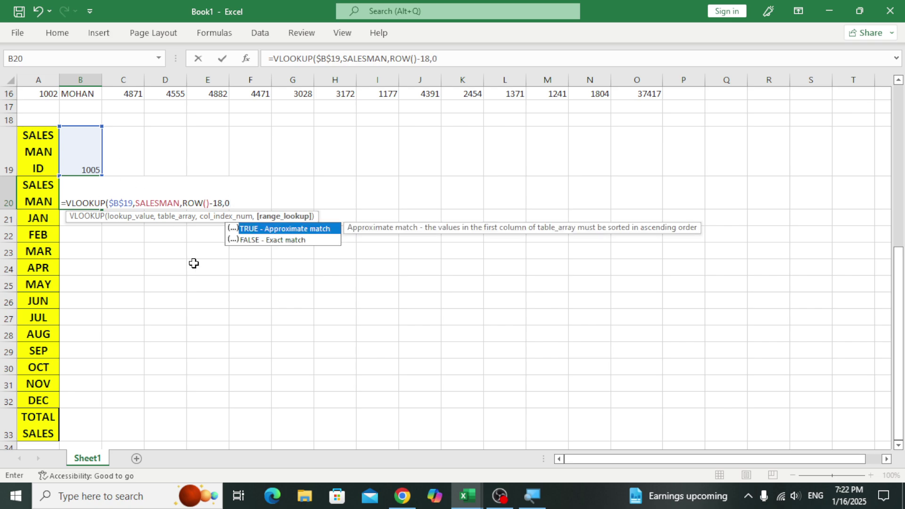
key("Return")
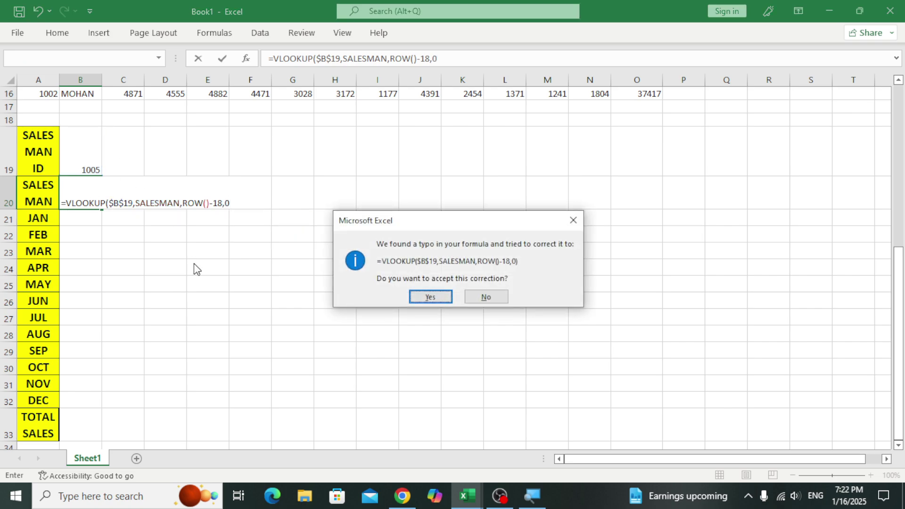
key("Return")
- Fill the B20 formula down through the TOTAL SALES row, B33, and clear the surplus formulas below it
left_click(75, 197)
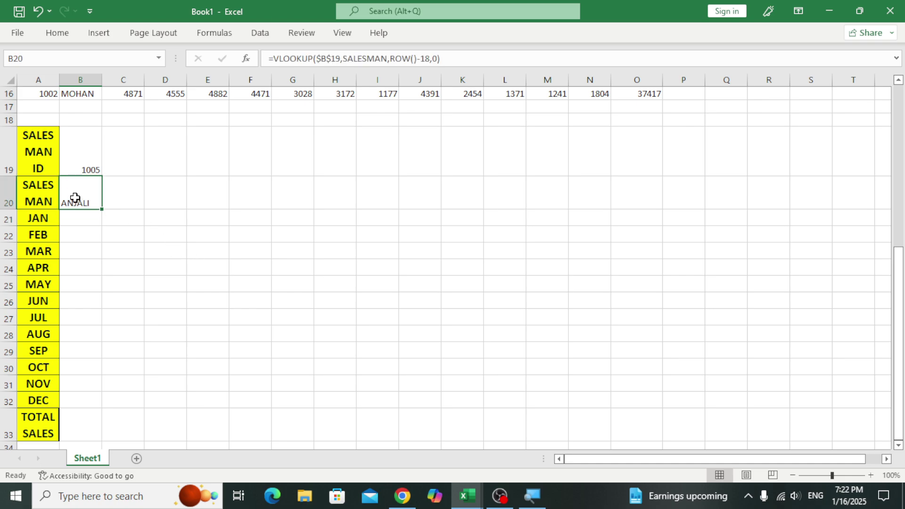
left_click_drag(103, 212, 87, 445)
left_click(95, 420)
left_click(239, 418)
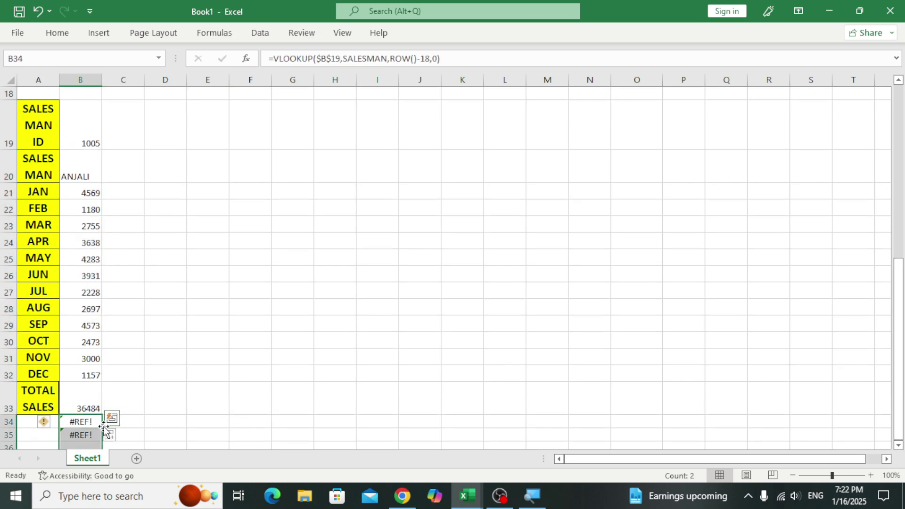
key("Delete")
left_click(151, 394)
left_click(87, 389)
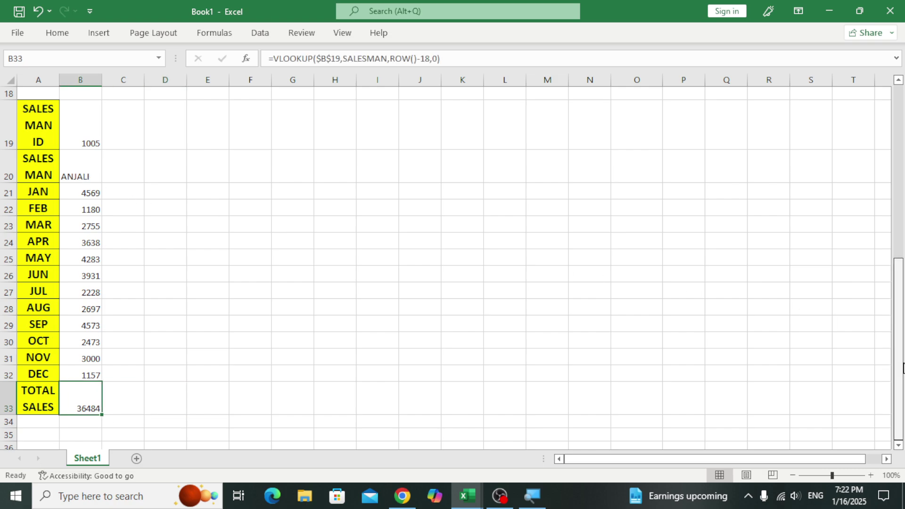
- Link the vertical table's ID cell B19 to the ID cell A16 with a cell-reference formula
scroll(898, 287, "up", 3)
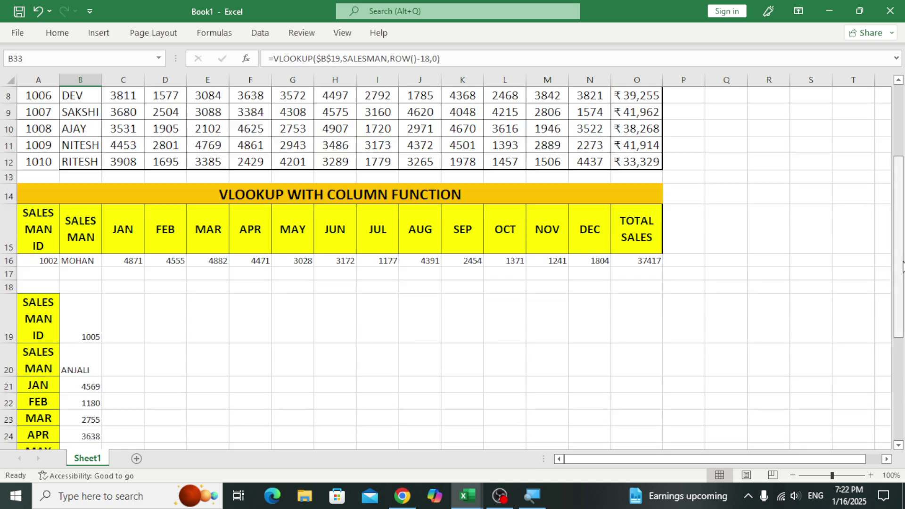
left_click(73, 316)
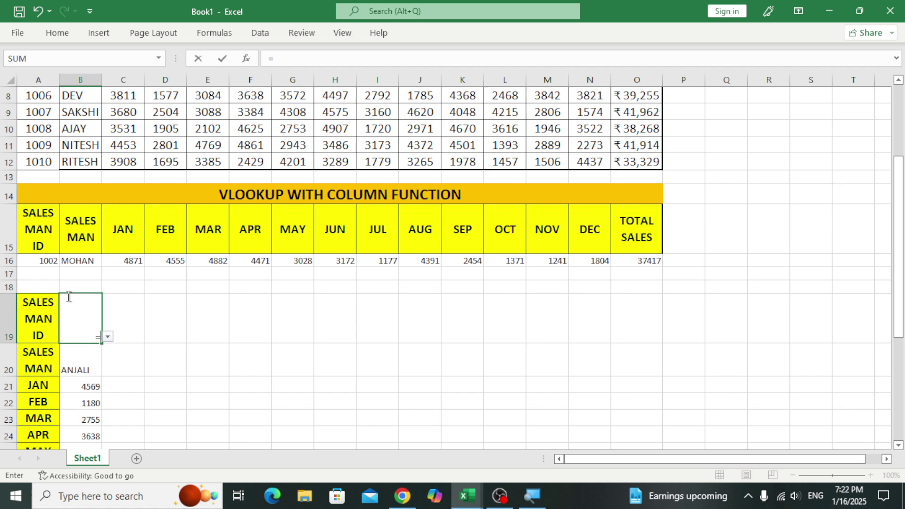
left_click(39, 258)
key("Return")
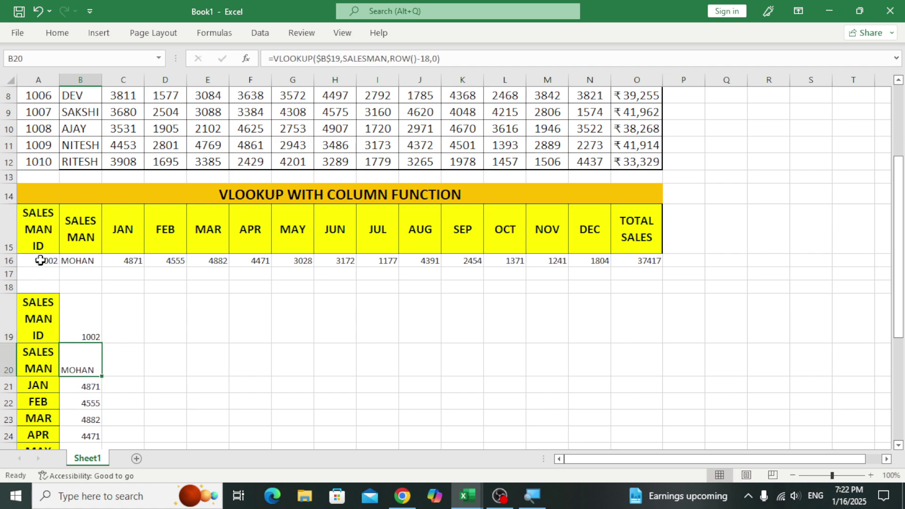
- Choose ID 1006 from the drop-down list in A16 to test both lookup tables
left_click(41, 260)
left_click(65, 262)
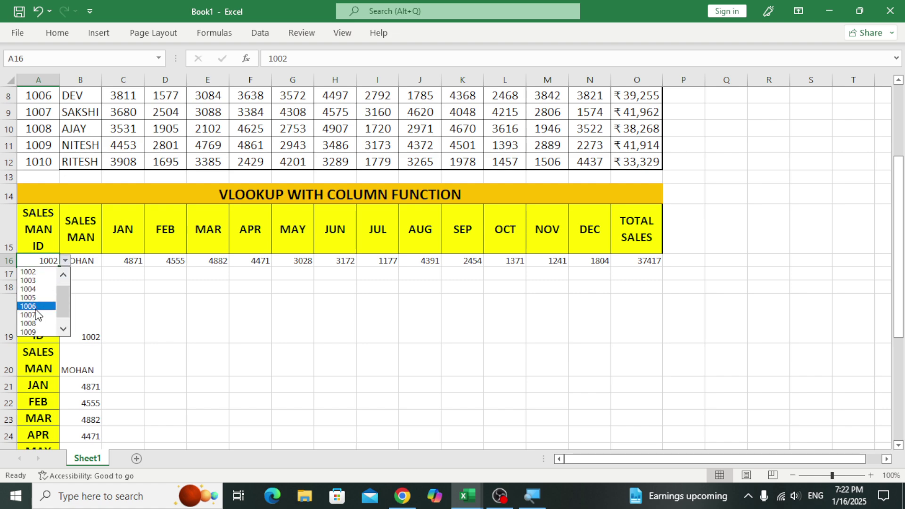
left_click(35, 313)
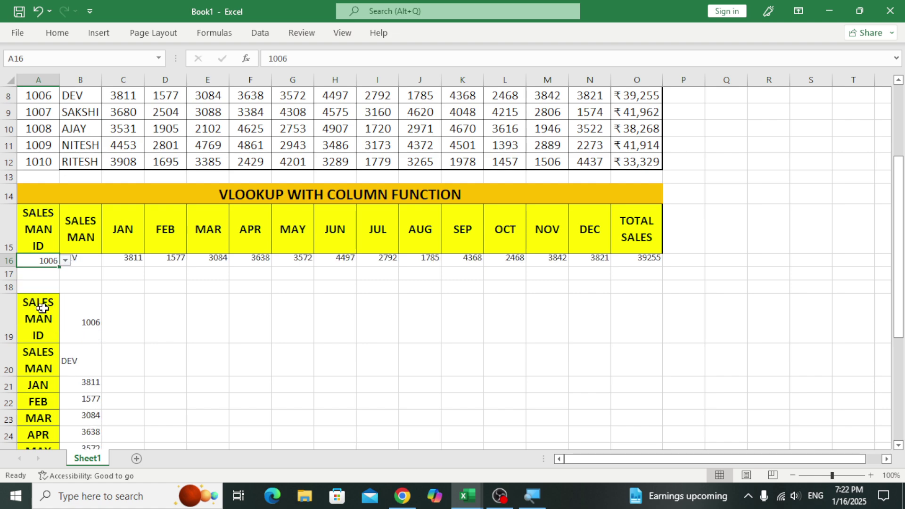
left_click(81, 286)
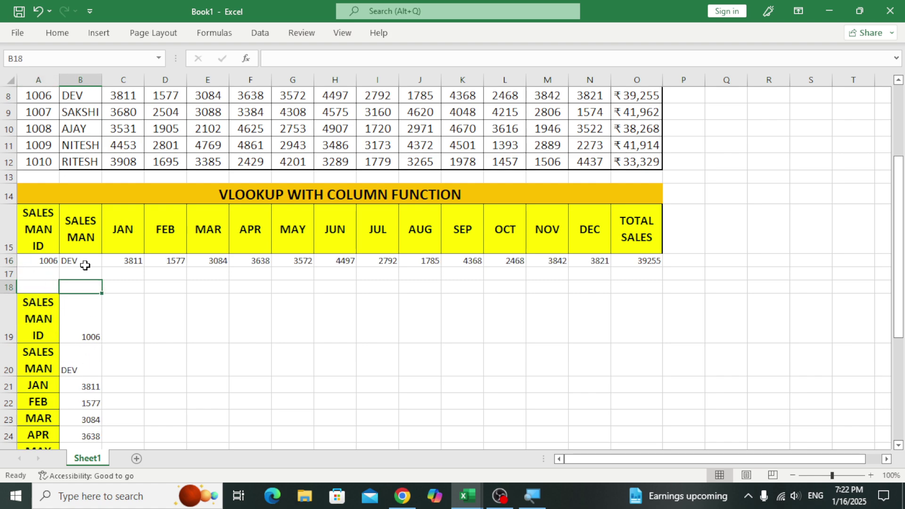
left_click(192, 346)
left_click(242, 336)
left_click(210, 327)
left_click(252, 323)
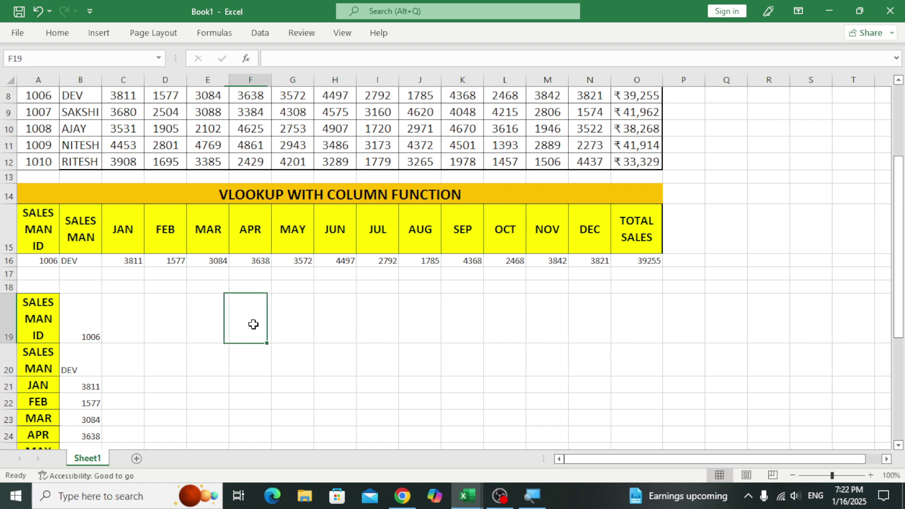
left_click(200, 319)
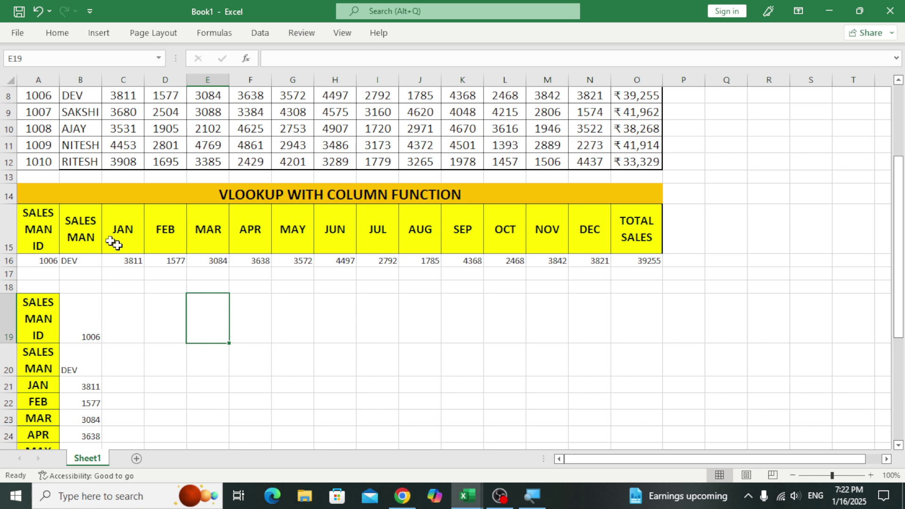
left_click(306, 328)
left_click(207, 319)
left_click(241, 309)
left_click(212, 316)
left_click(88, 347)
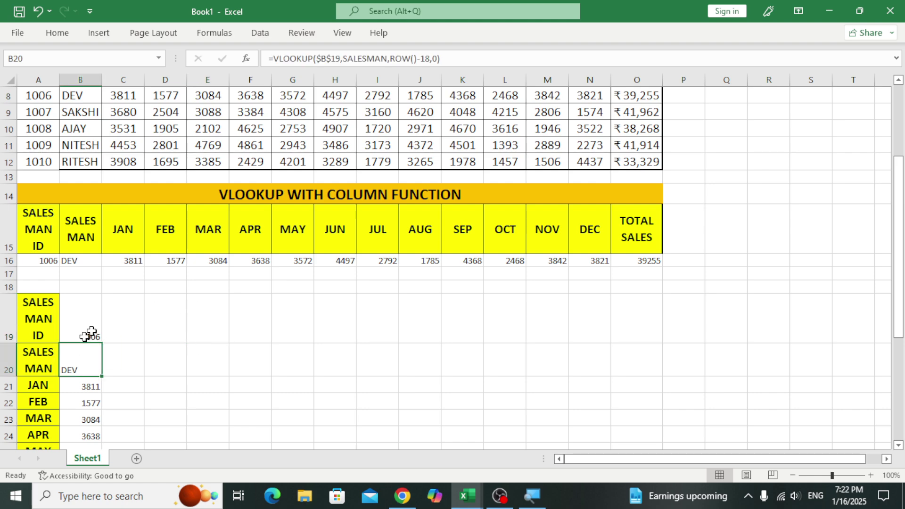
left_click(127, 258)
left_click(205, 309)
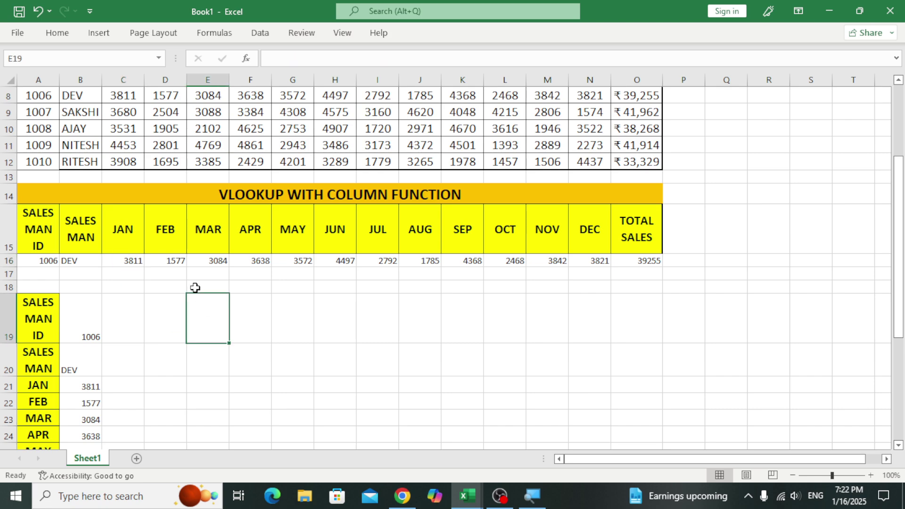
- Copy the SALES MAN ID, SALES MAN, FEB, APR, DEC and TOTAL SALES headers from row 15 into row 19, starting at E19
left_click_drag(42, 226, 75, 228)
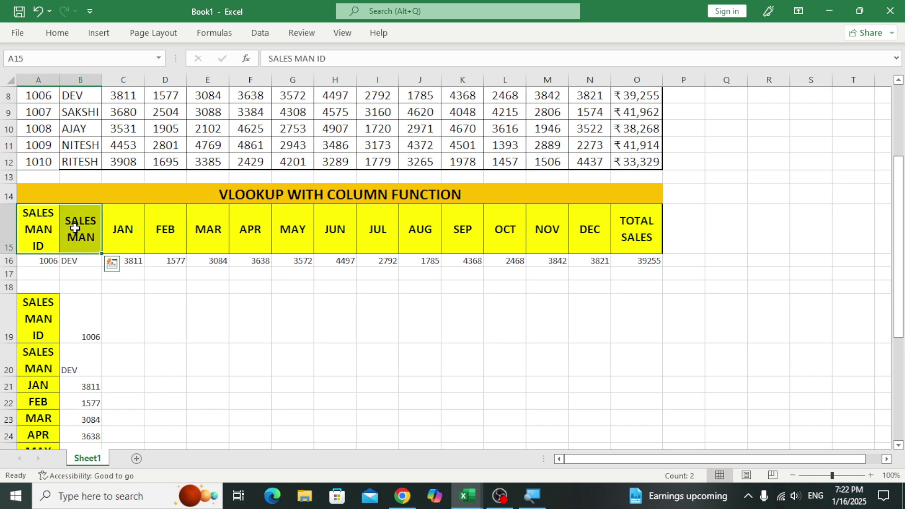
left_click(254, 239, "ctrl")
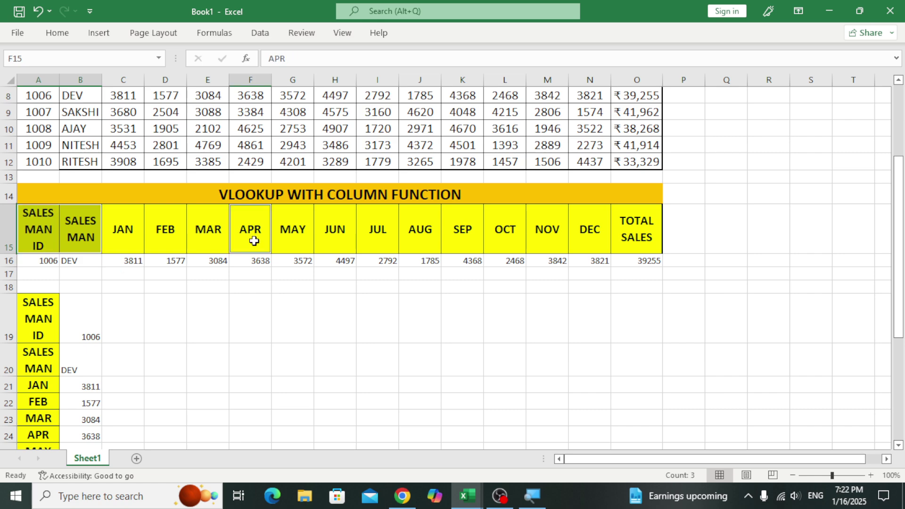
left_click(584, 237, "ctrl")
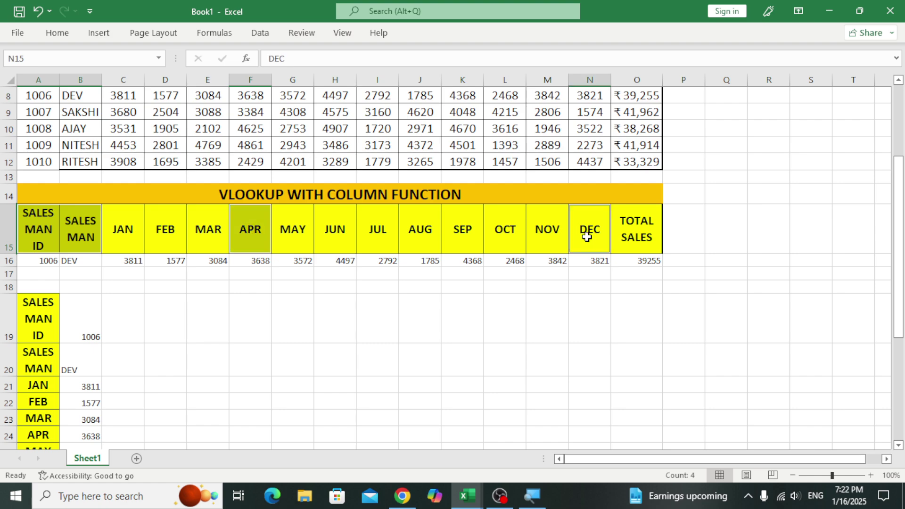
left_click(642, 236, "ctrl")
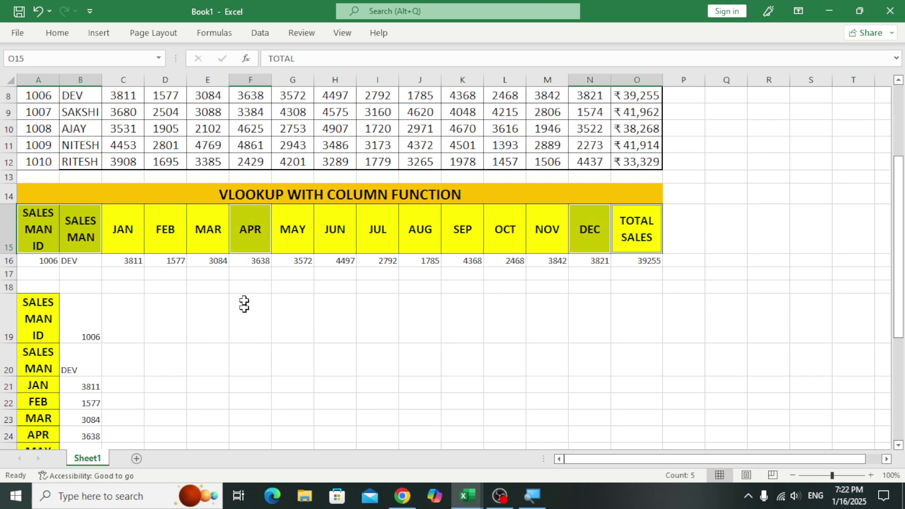
left_click(167, 233, "ctrl")
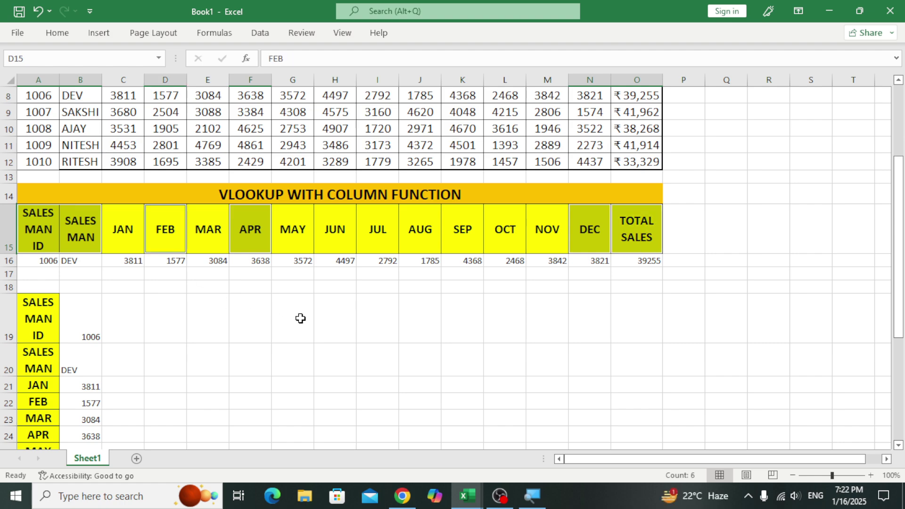
key("ctrl+c")
left_click(205, 323)
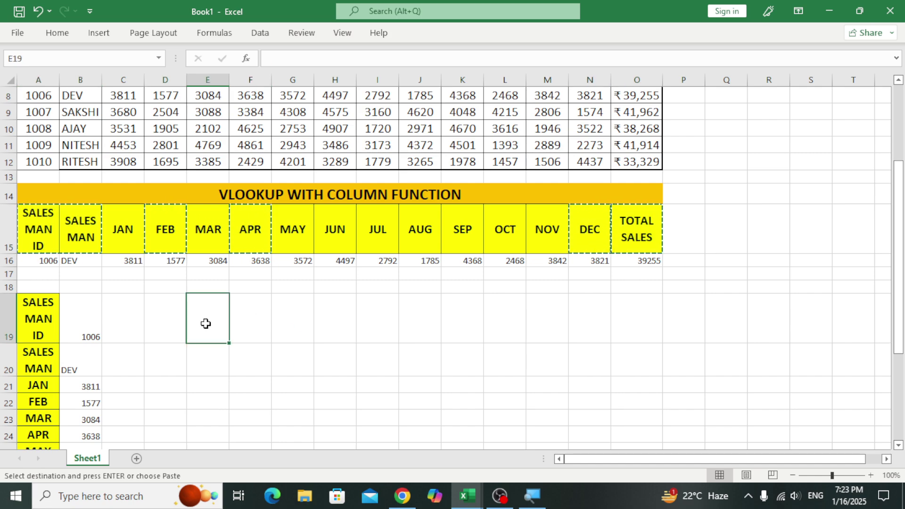
key("ctrl+v")
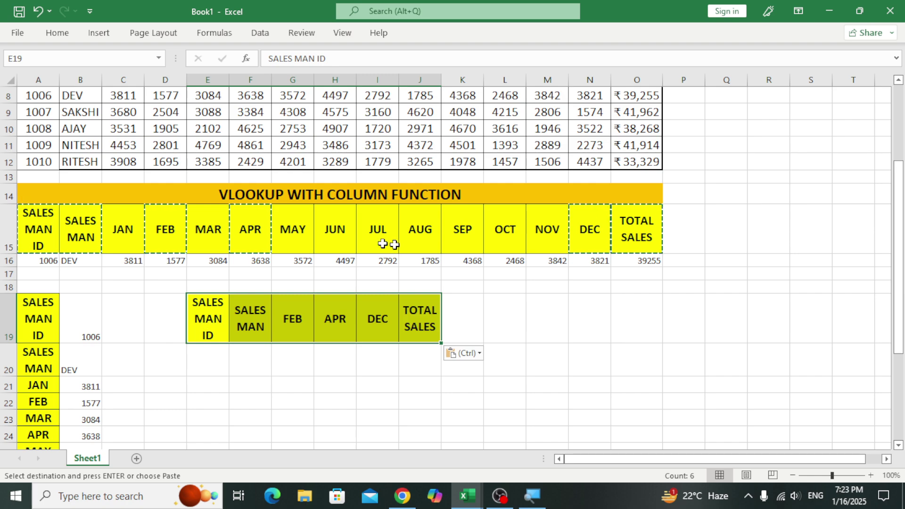
left_click(217, 354)
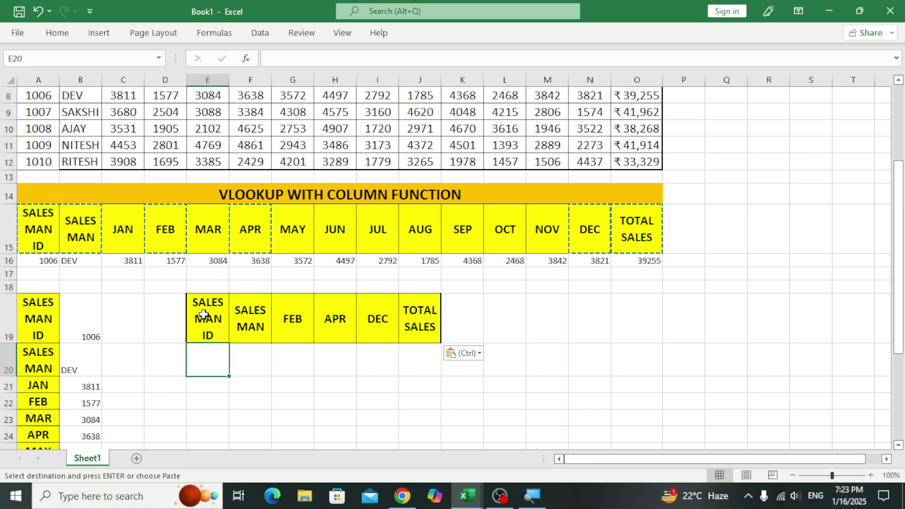
left_click_drag(204, 315, 441, 335)
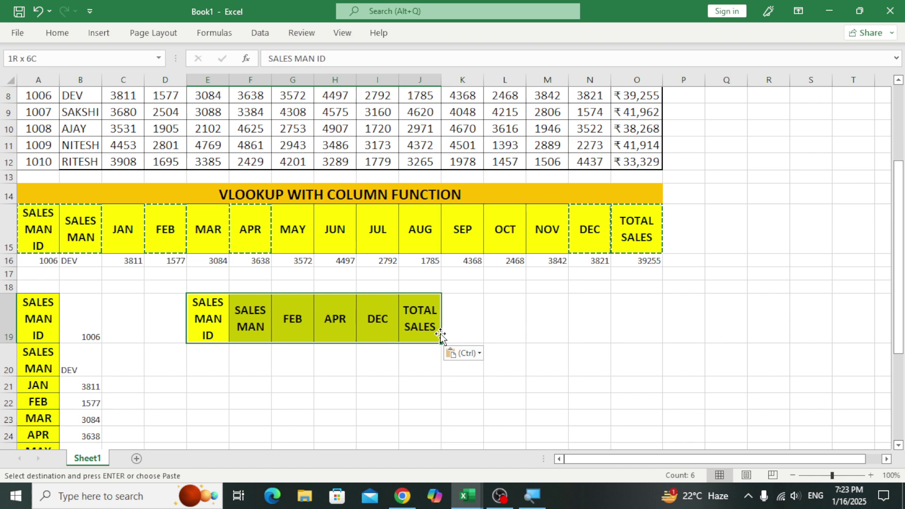
left_click(217, 385)
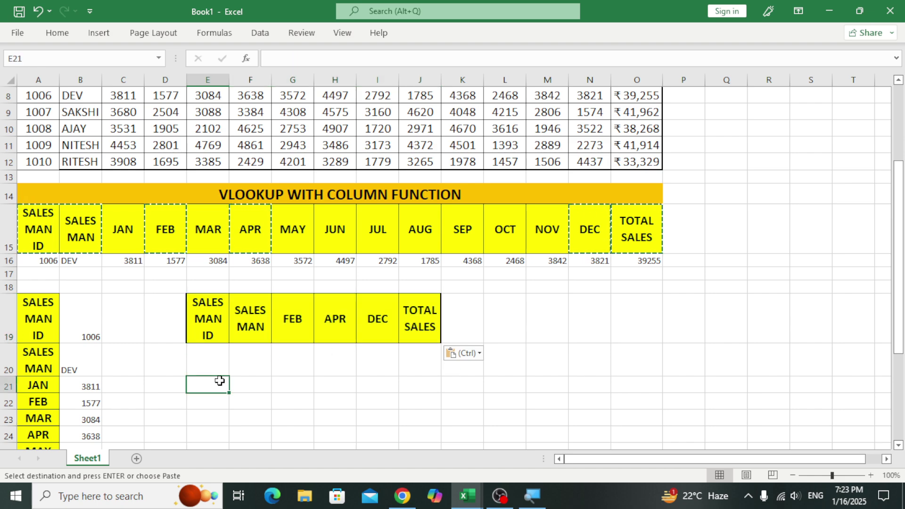
left_click(29, 223)
left_click(254, 400)
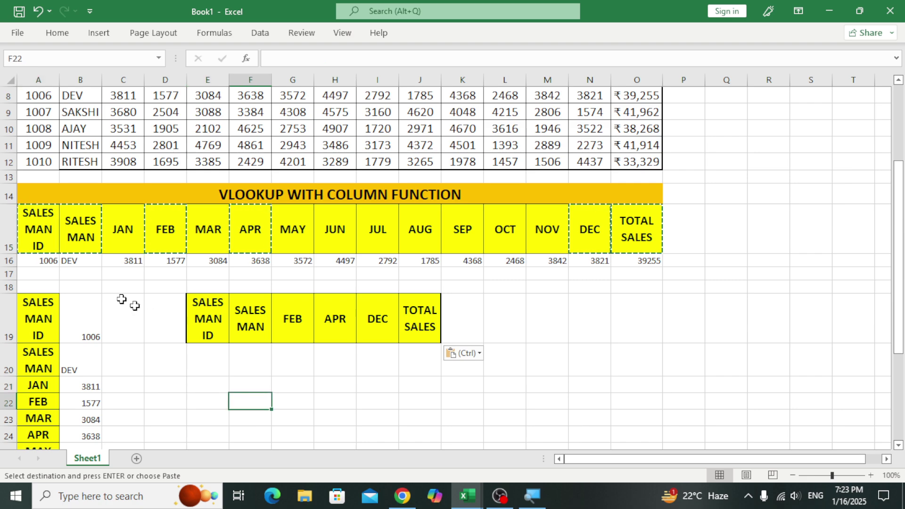
left_click(39, 220)
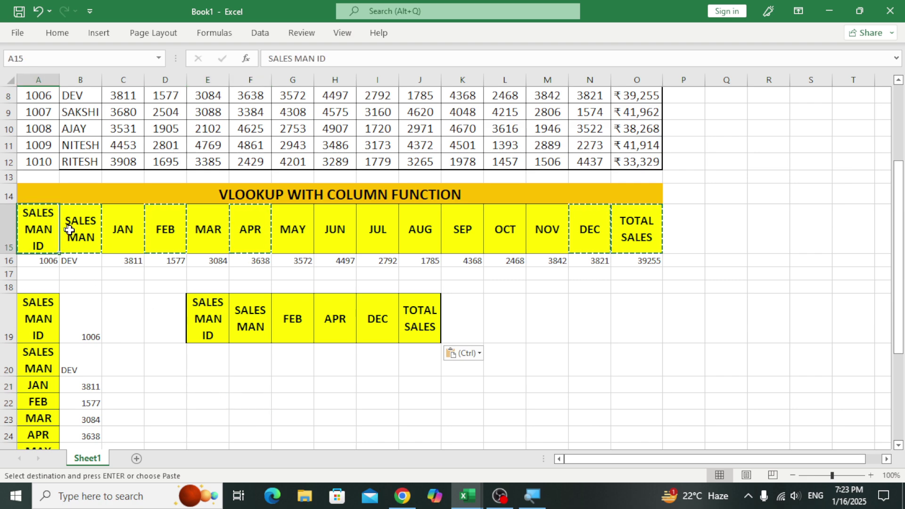
left_click(84, 236, "ctrl")
left_click(120, 238, "ctrl")
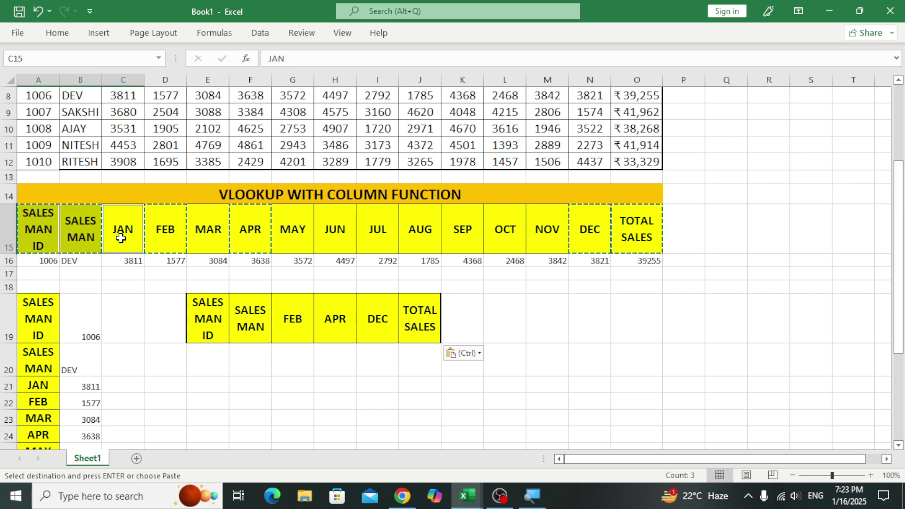
left_click(166, 237, "ctrl")
left_click(263, 235, "ctrl")
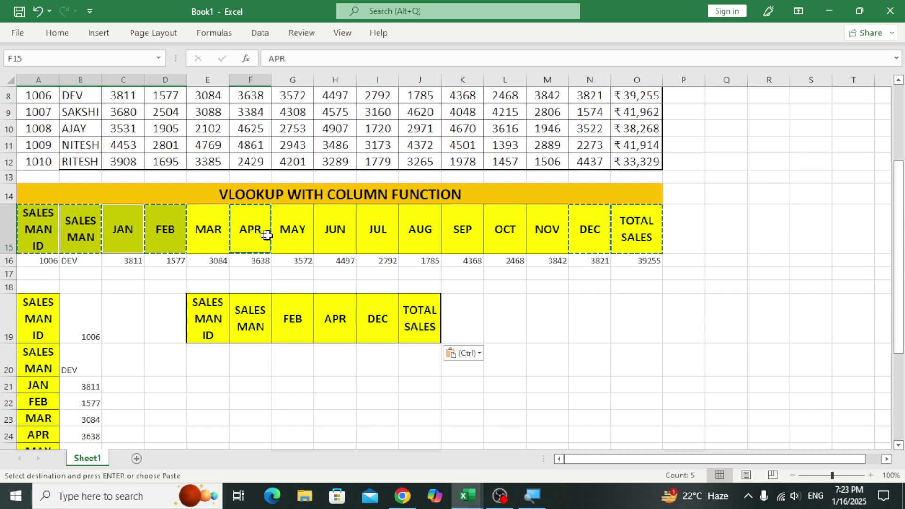
left_click(598, 234, "ctrl")
left_click(645, 237, "ctrl")
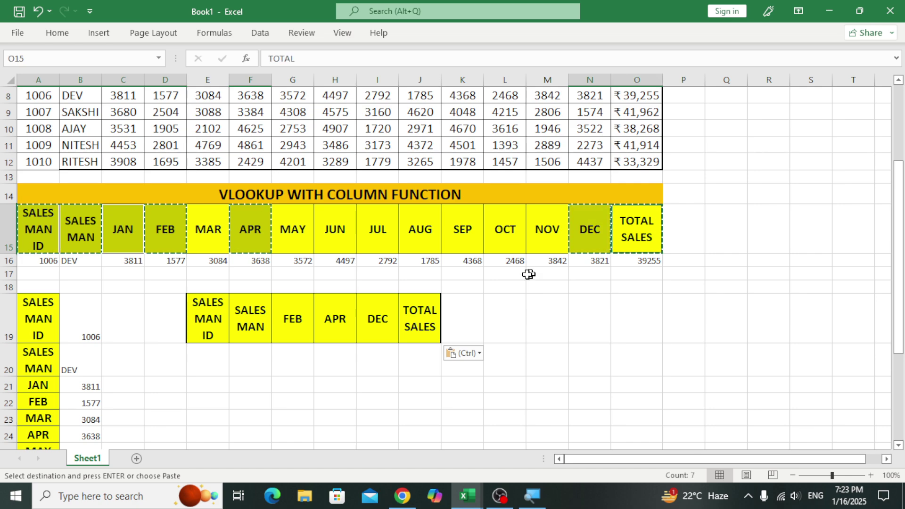
- Copy the ID drop-down cell A16 into E20, under the new table's SALES MAN ID header
left_click(218, 333)
left_click(214, 348)
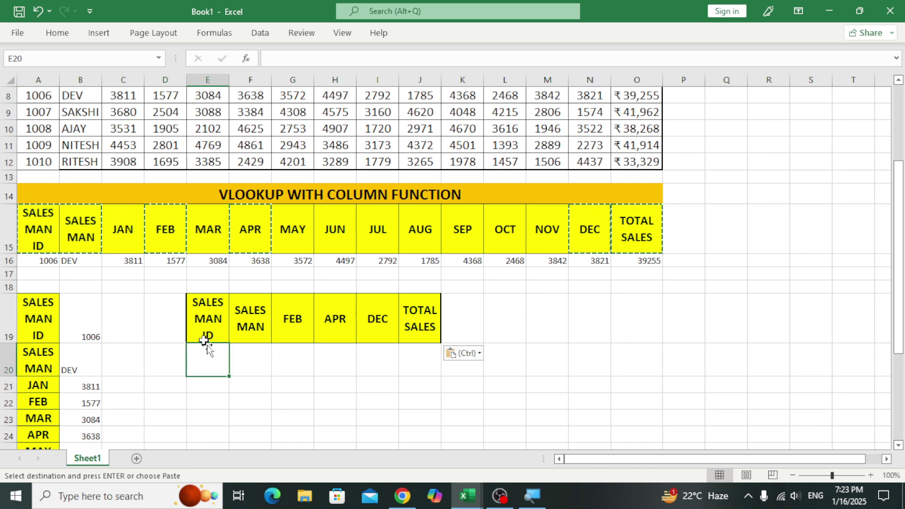
left_click(50, 259)
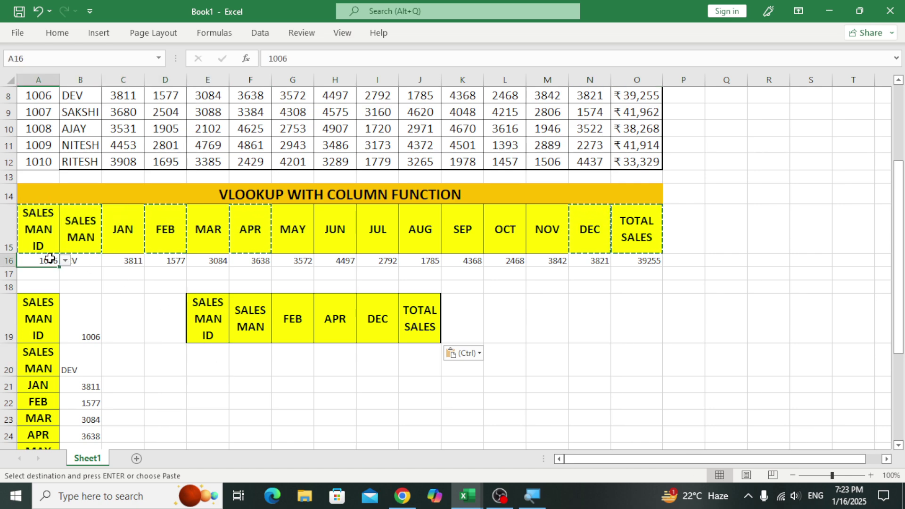
key("ctrl+c")
left_click(208, 363)
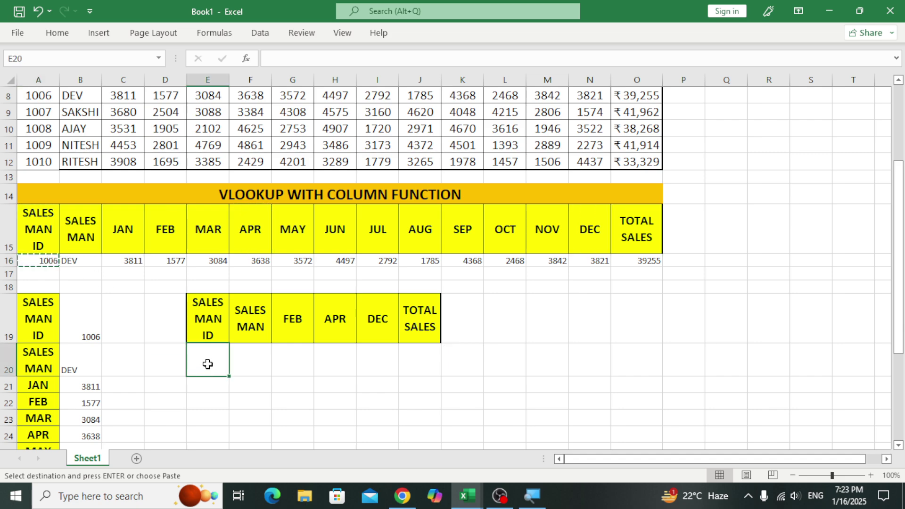
key("ctrl+v")
left_click(269, 363)
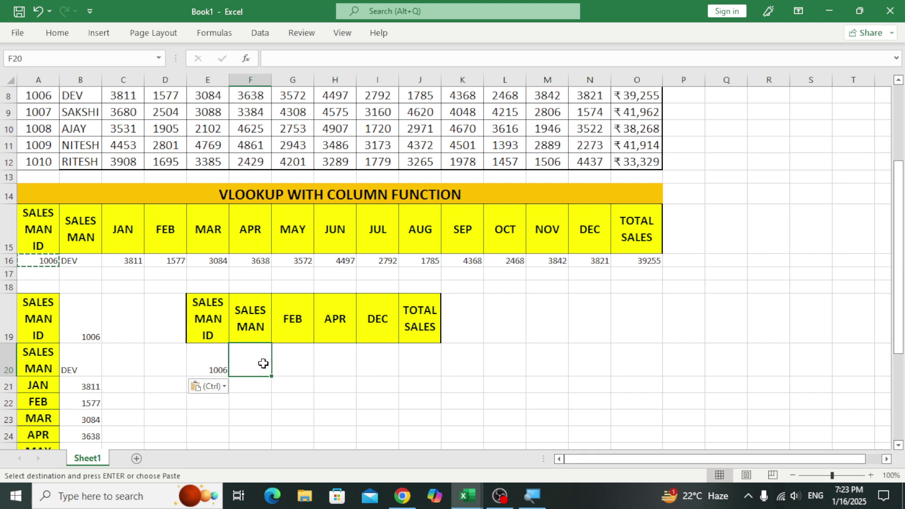
type("=")
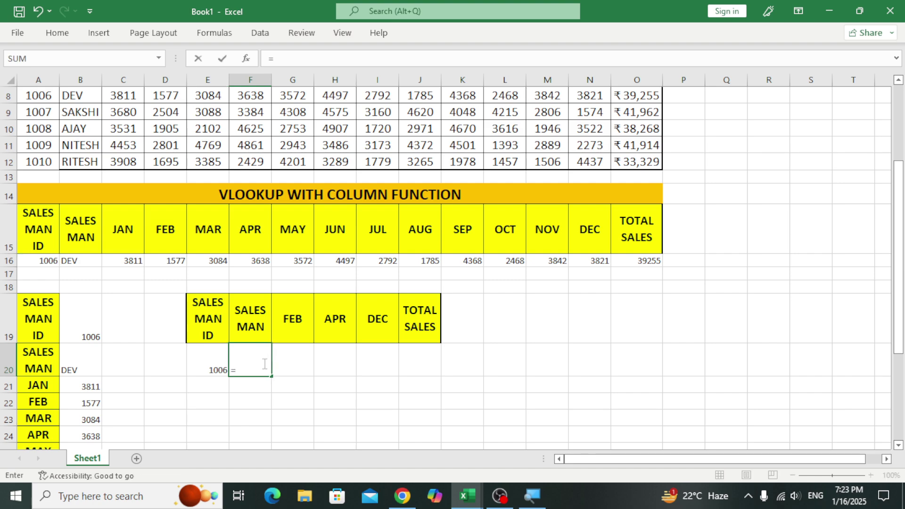
type("VLOO")
key("Tab")
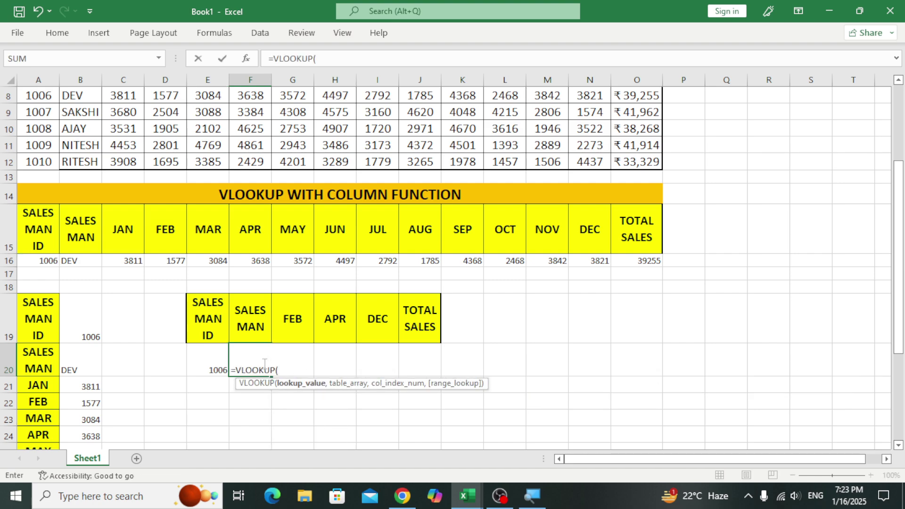
key("BackSpace")
key("BackSpace")
key("BackSpace")
key("BackSpace")
key("BackSpace")
key("BackSpace")
key("BackSpace")
key("BackSpace")
key("BackSpace")
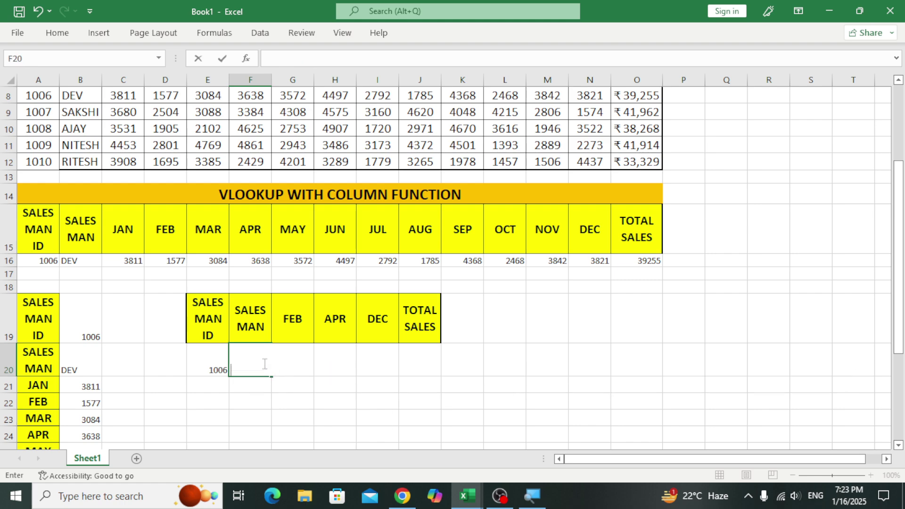
- Enter the column index numbers 2, 4, 6, 14 and 15 in F18:J18, above the new table's headers
left_click(242, 292)
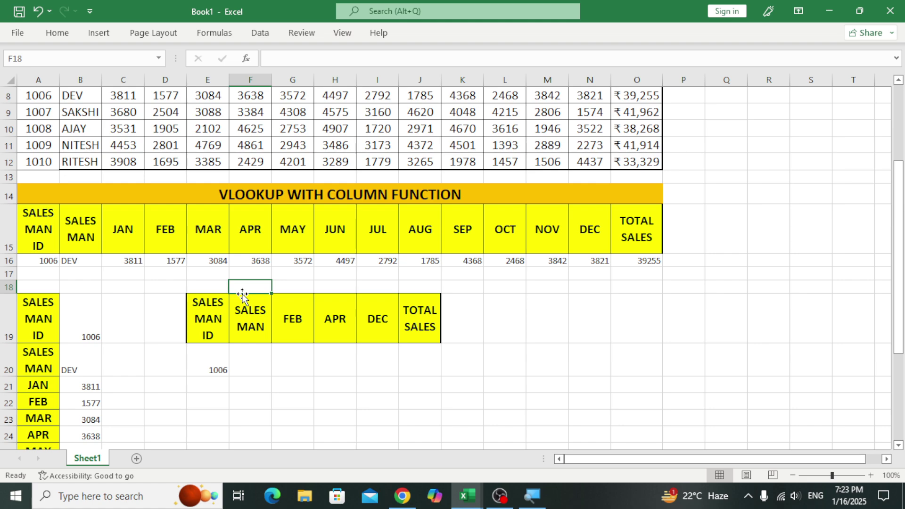
type("2")
left_click(303, 283)
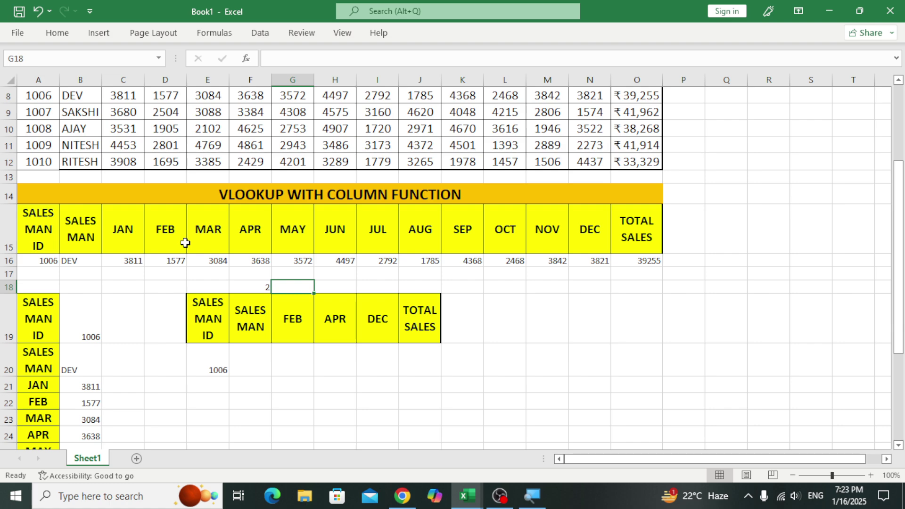
type("4")
left_click(330, 287)
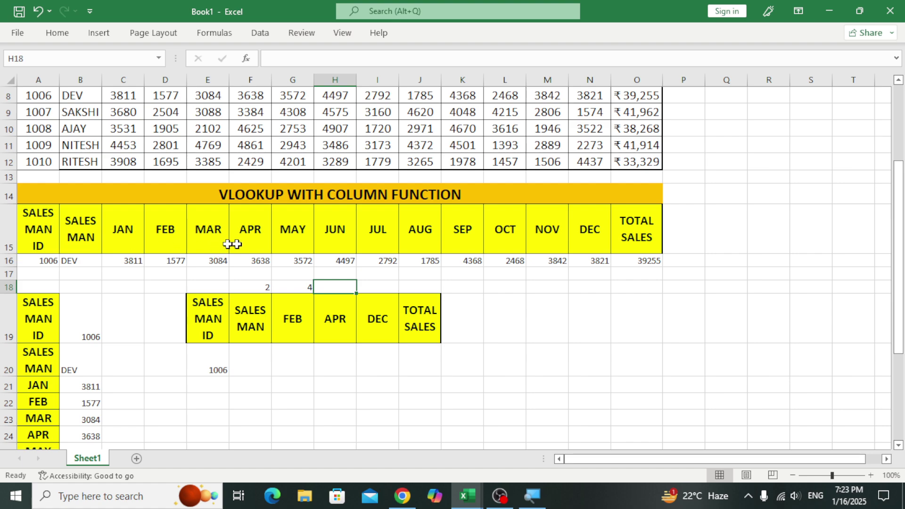
type("6")
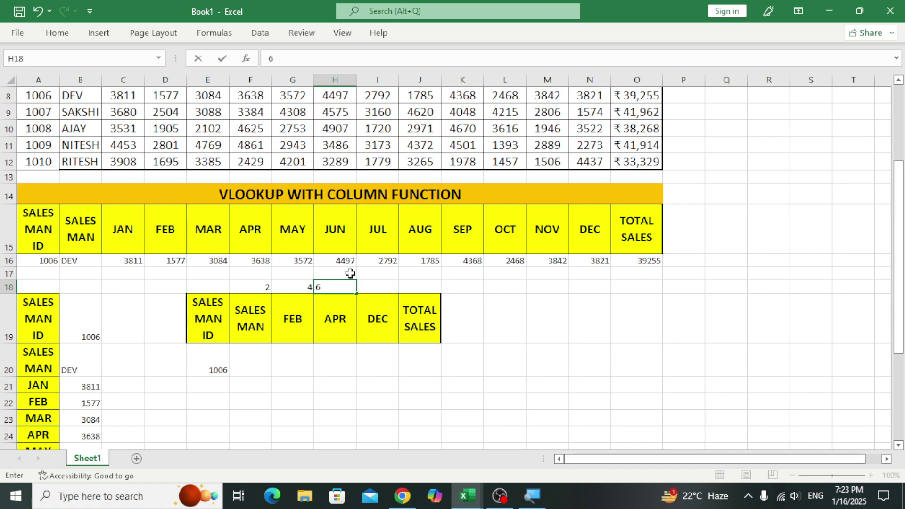
left_click(381, 288)
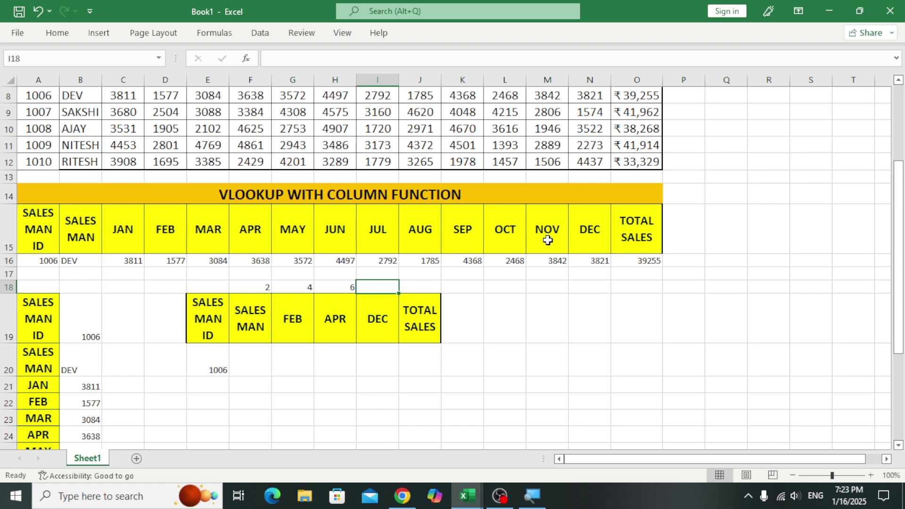
type("14")
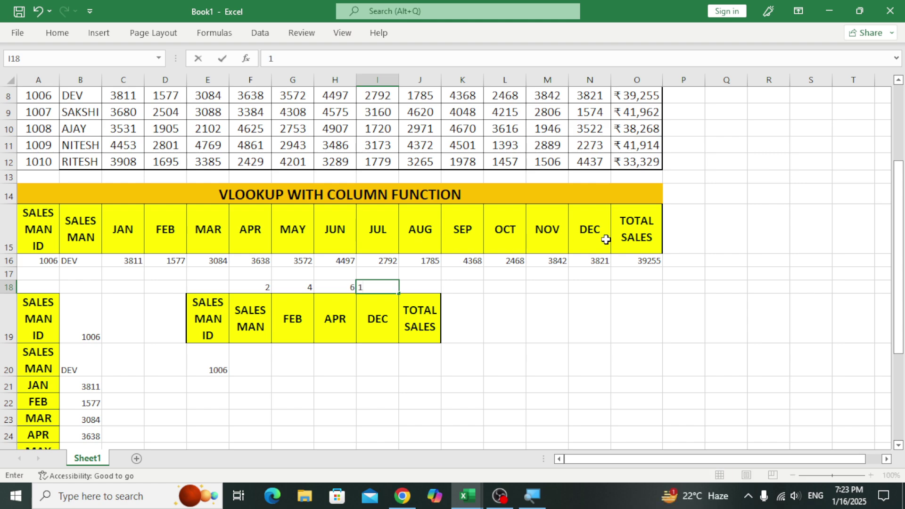
left_click(418, 287)
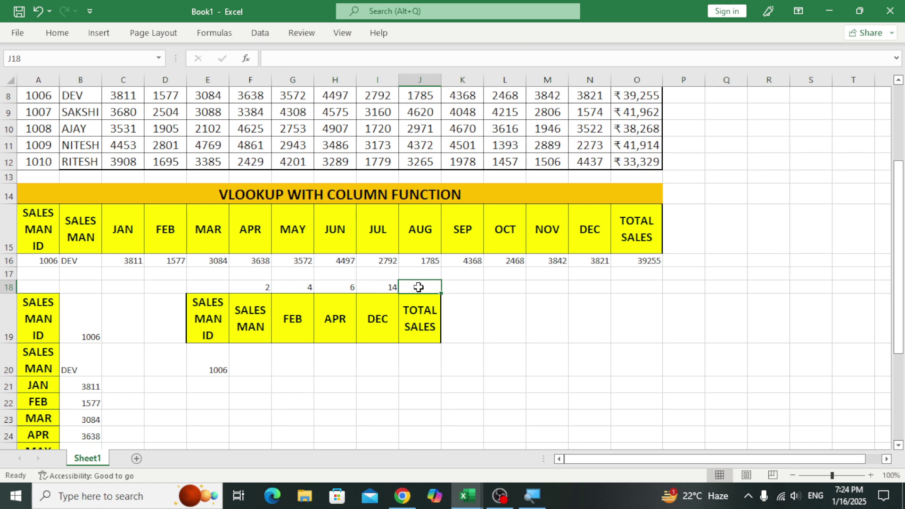
type("15")
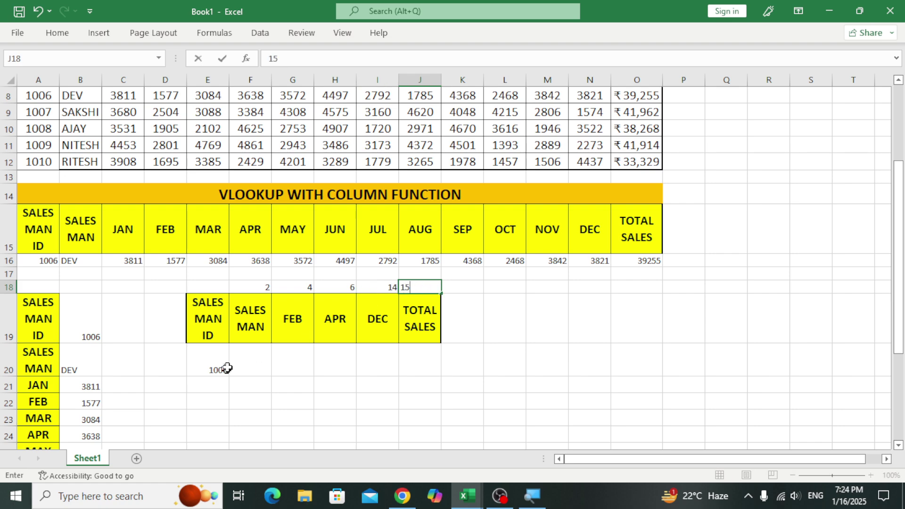
- Enter =VLOOKUP(E20,SALESMAN,{2,4,6,14,15},0) in F20, under the new table's SALES MAN header
left_click(243, 365)
type("=")
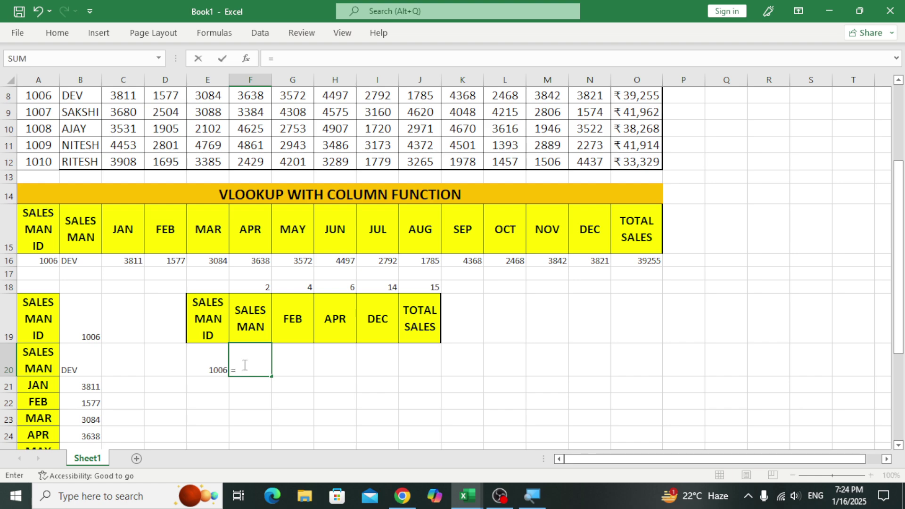
type("VLOOKUP(")
key("Tab")
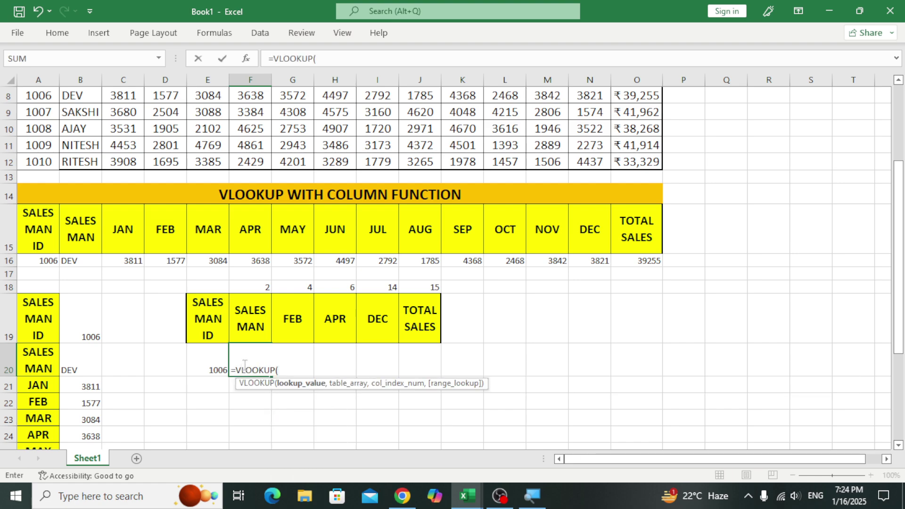
left_click(195, 367)
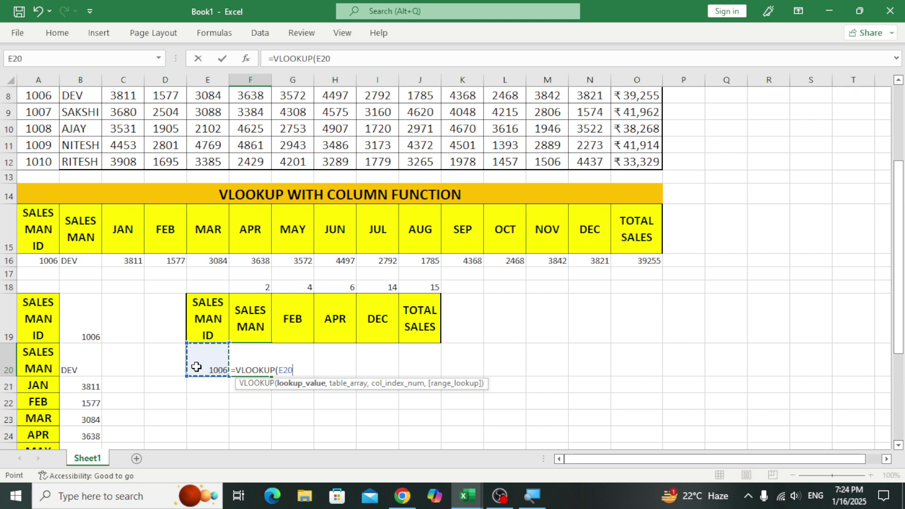
type(",")
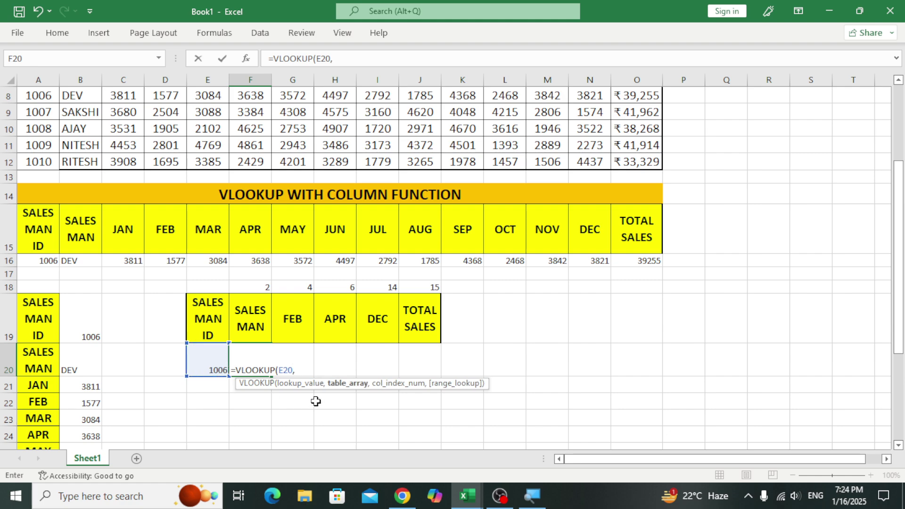
type("SA")
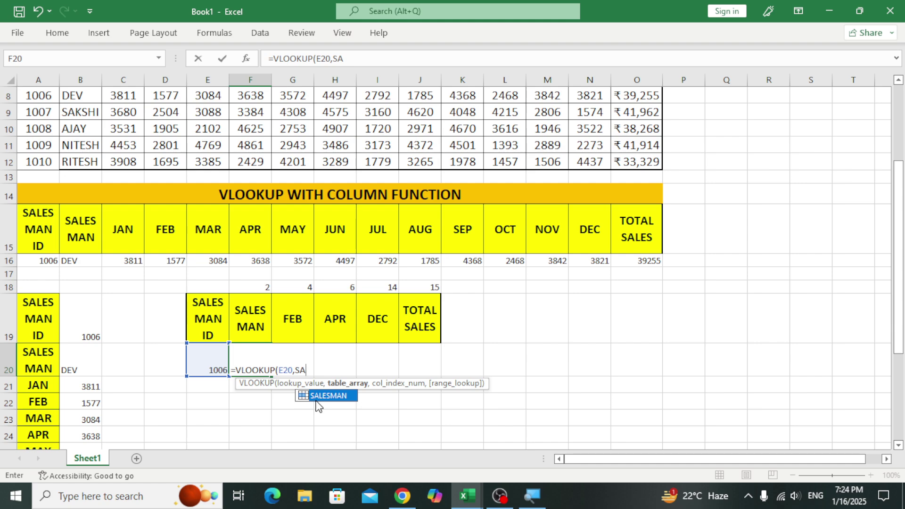
double_click(321, 397)
type(",{2,4,6,14,15{")
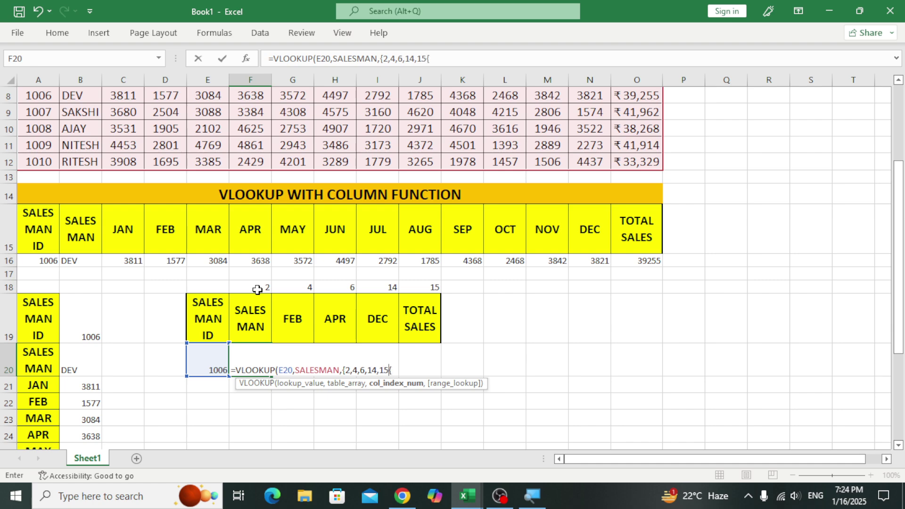
key("BackSpace")
type("},")
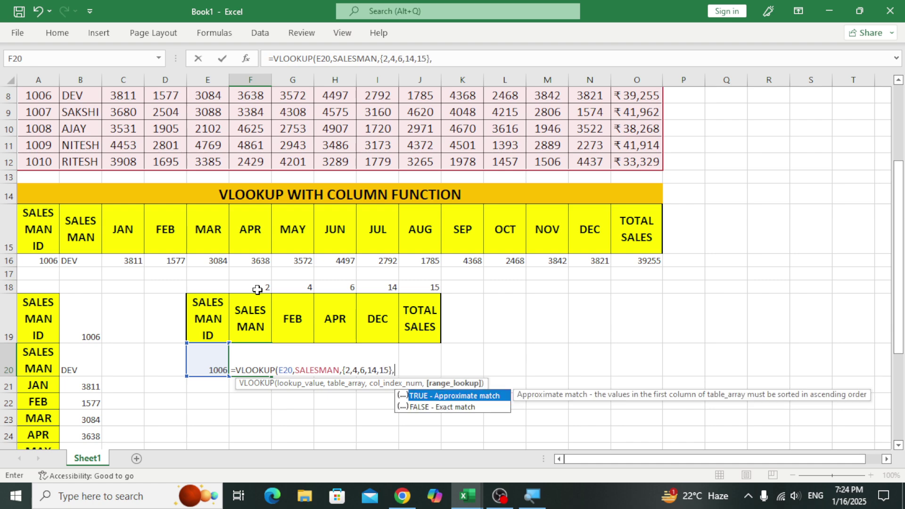
type("0")
key("Return")
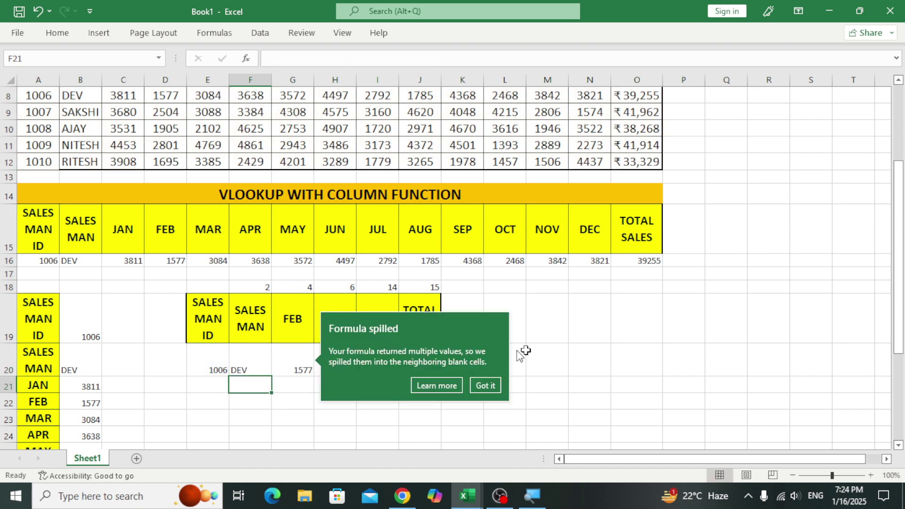
- Compare the values retrieved in row 20 with the lookup results in row 16 and their headers
left_click(579, 361)
left_click(210, 368)
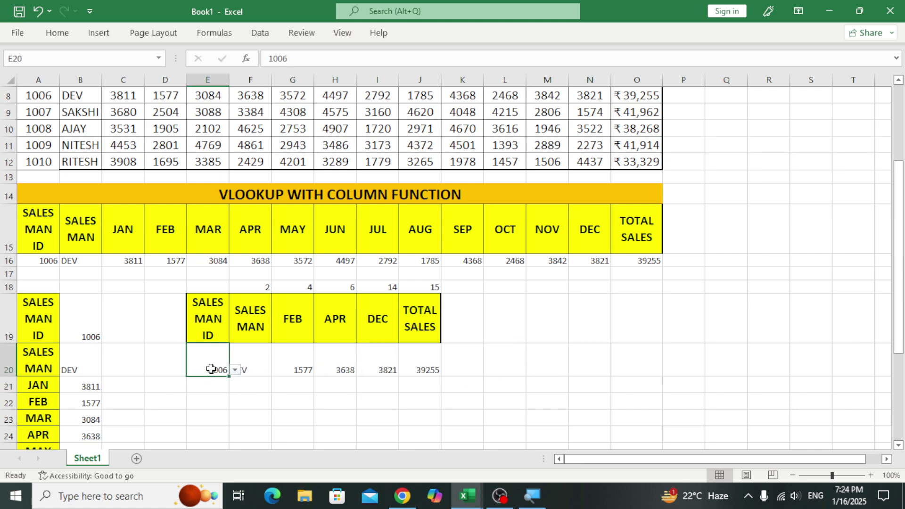
left_click(432, 369)
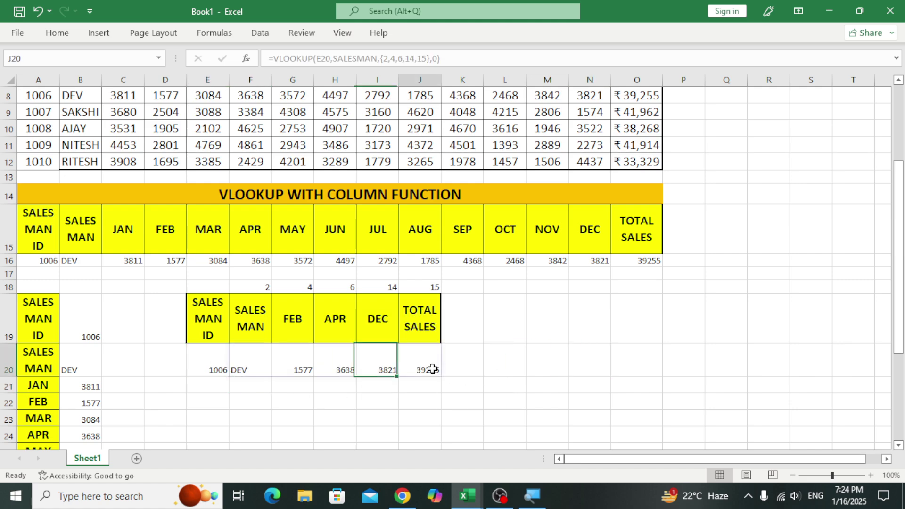
left_click(642, 261)
left_click(433, 405)
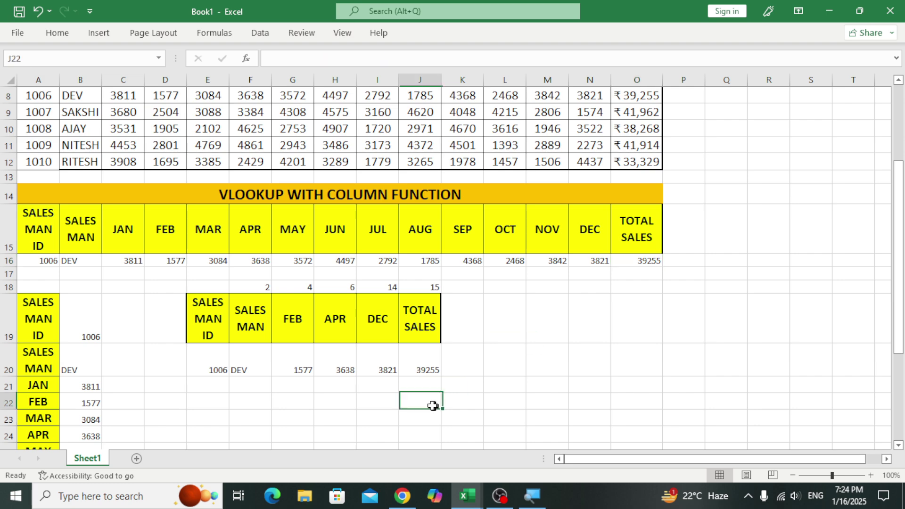
left_click(417, 354)
left_click_drag(222, 325, 424, 314)
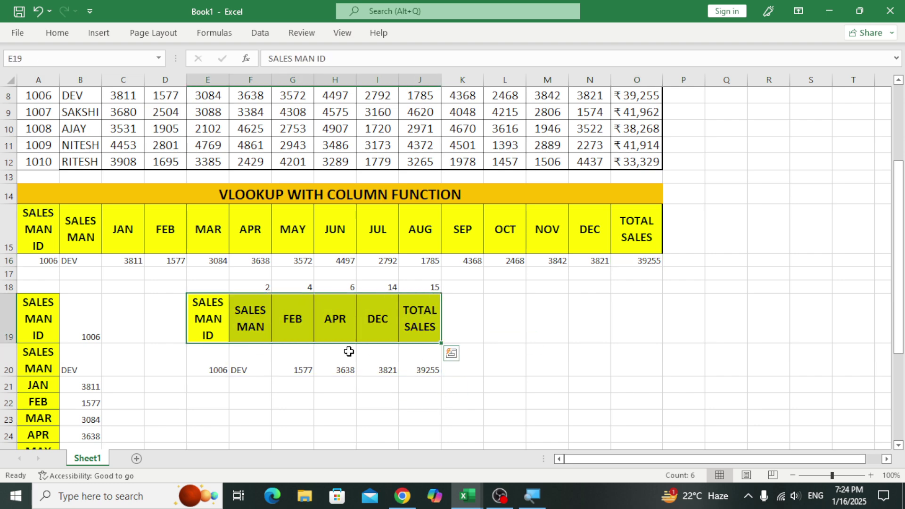
left_click(222, 399)
- Copy the headers in E19:J19 and paste them transposed as a vertical list starting at E22
left_click_drag(205, 325, 433, 320)
key("ctrl+c")
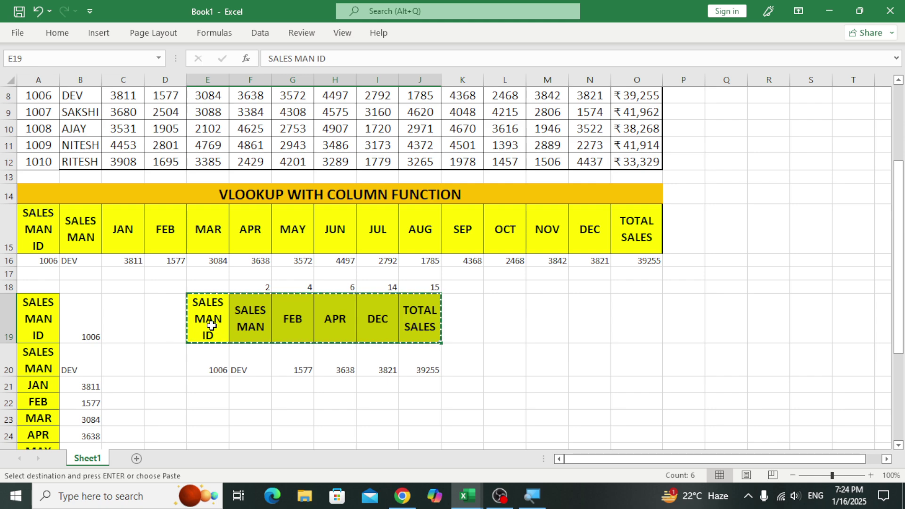
left_click(205, 403)
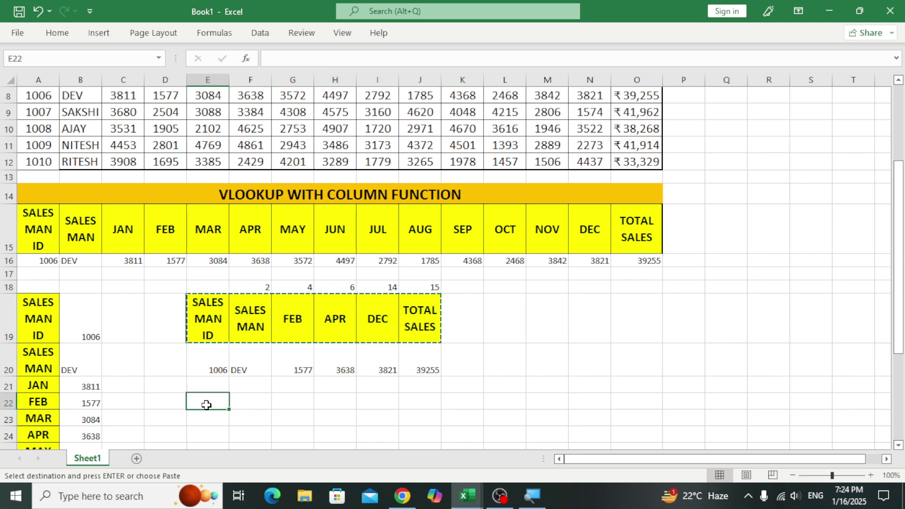
right_click(206, 404)
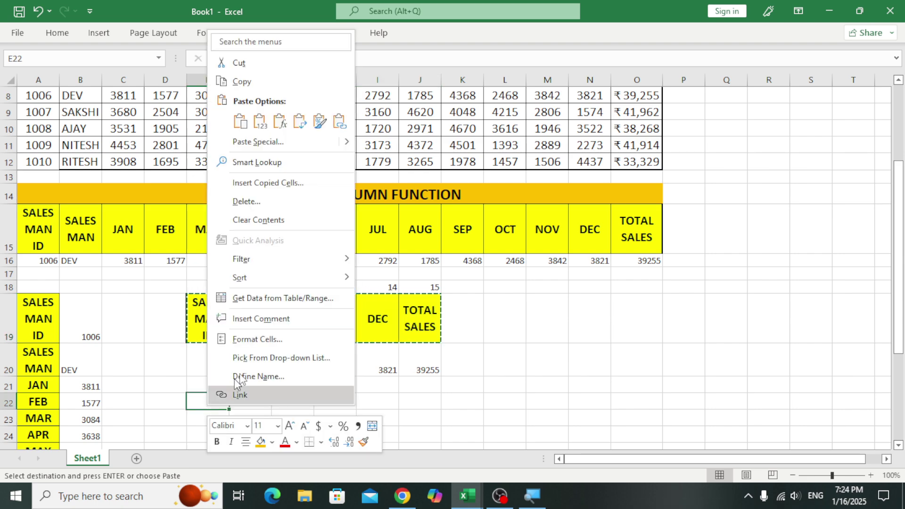
left_click(259, 147)
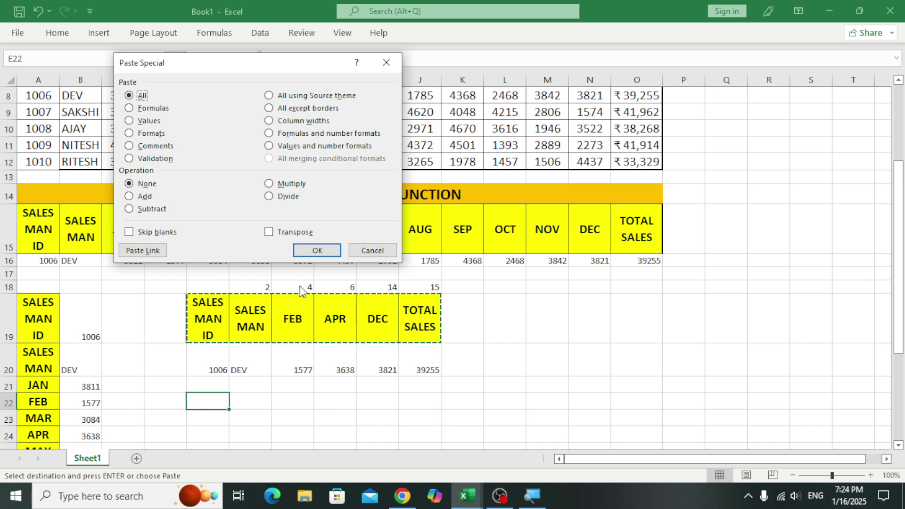
left_click(268, 232)
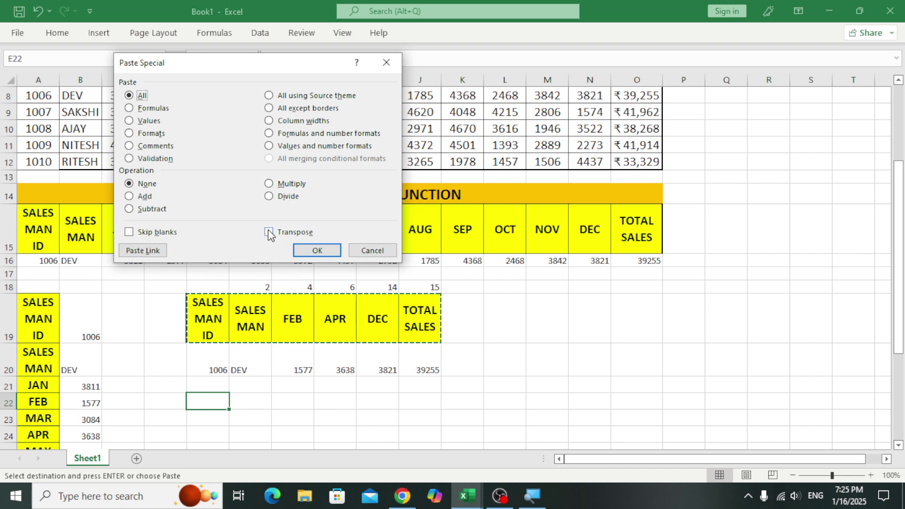
left_click(310, 255)
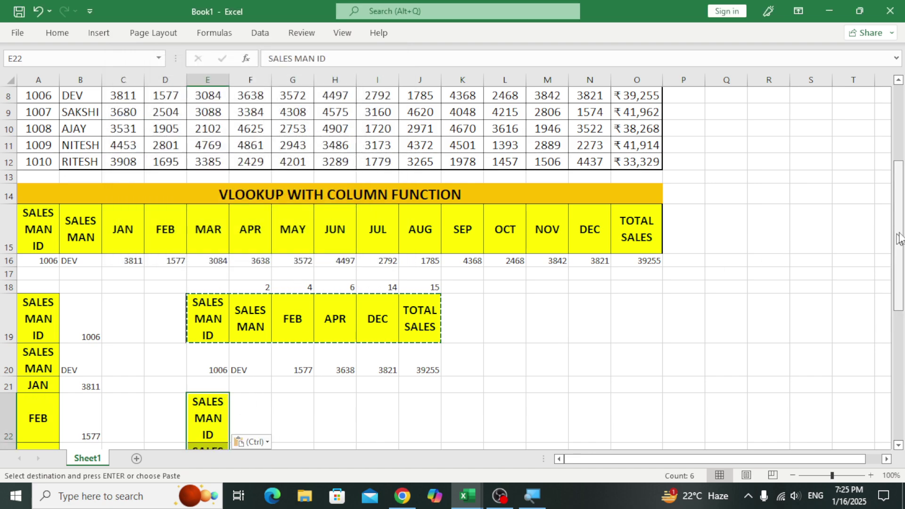
- Link F22, beside the vertical SALES MAN ID header, to the ID cell with the formula =E20
left_click_drag(899, 258, 900, 262)
scroll(894, 335, "down", 4)
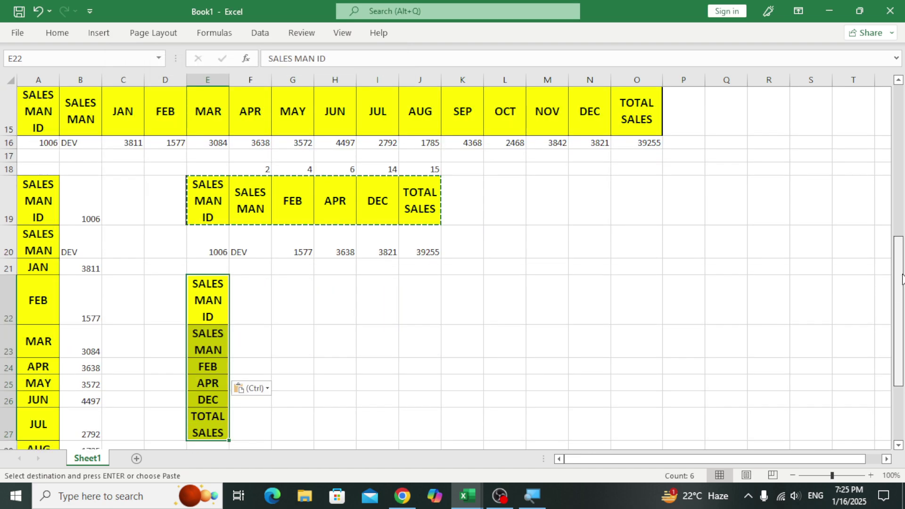
left_click(246, 215)
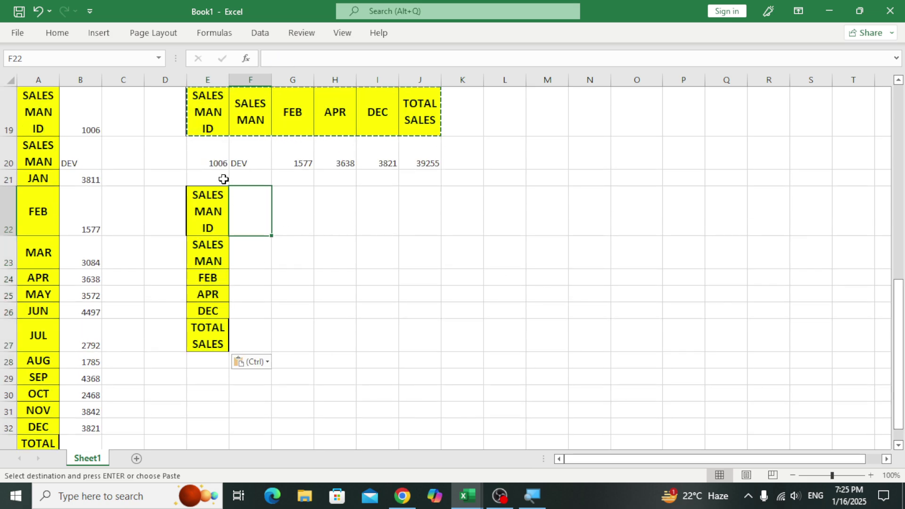
left_click(220, 163)
left_click(243, 211)
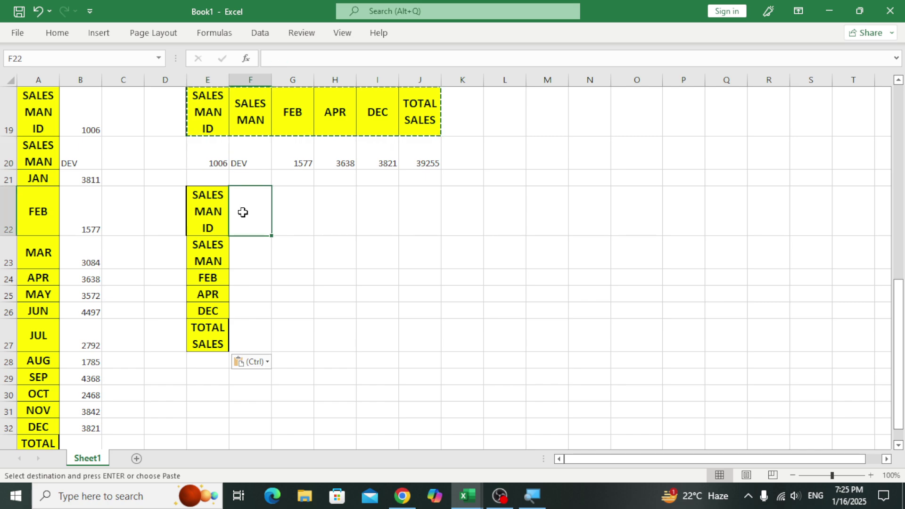
type("=")
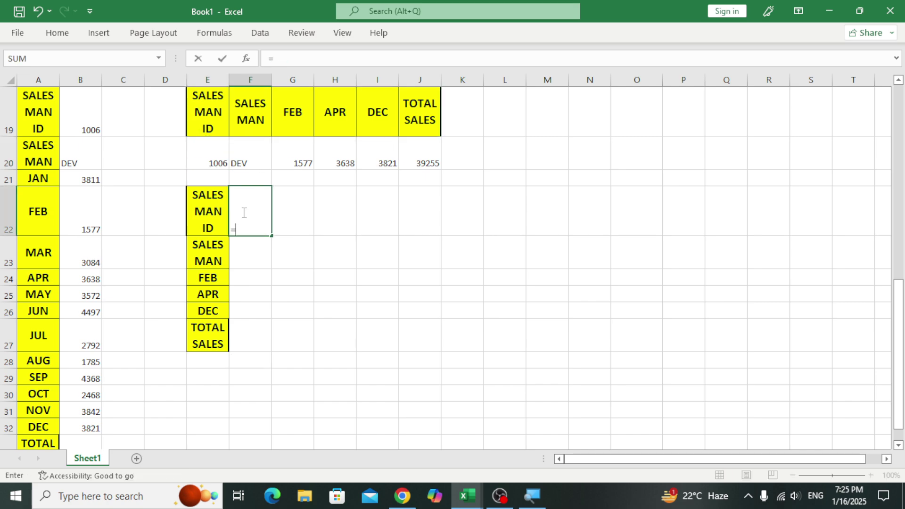
left_click(208, 164)
key("Return")
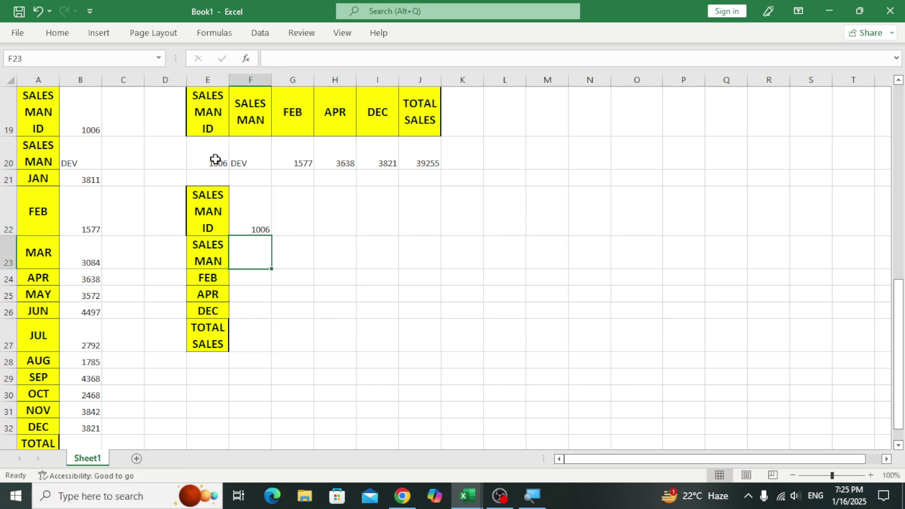
left_click(259, 227)
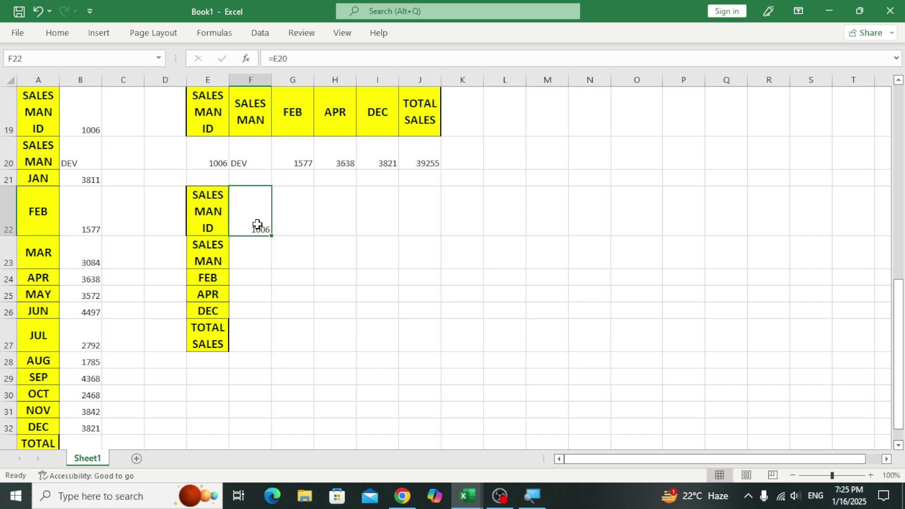
- Copy the ID drop-down cell E20 into F22, beside the vertical table's SALES MAN ID header
left_click(205, 157)
key("ctrl+c")
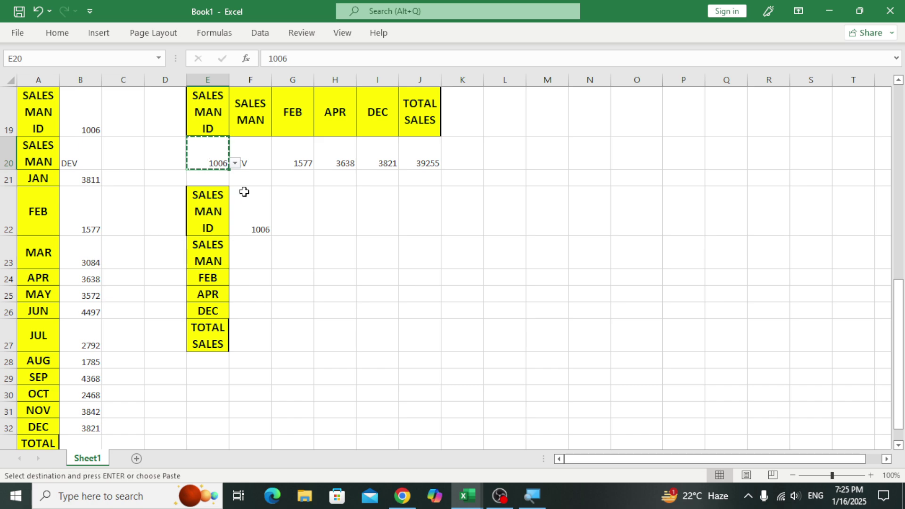
left_click(248, 208)
key("ctrl+v")
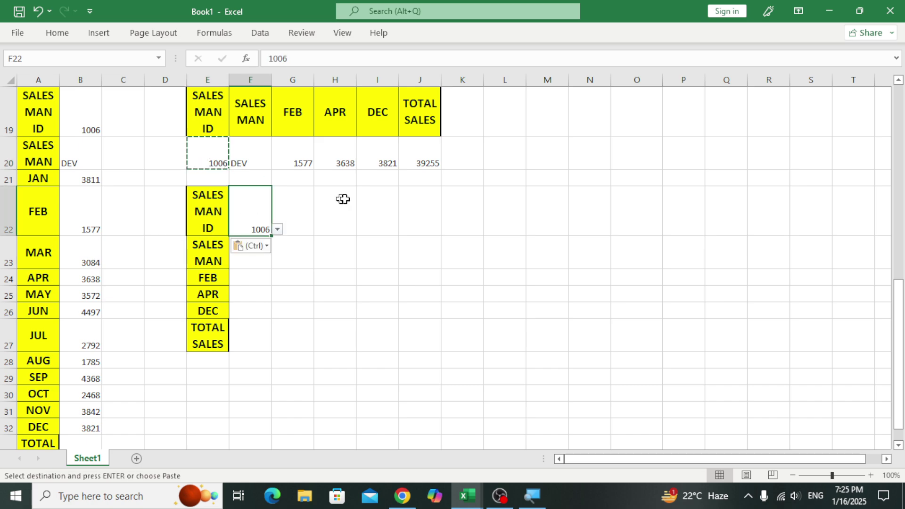
left_click(353, 298)
- Enter =VLOOKUP(F22,SALESMAN,{2,4,6,14,15},0) in F23, beside the vertical table's SALES MAN header
left_click(255, 259)
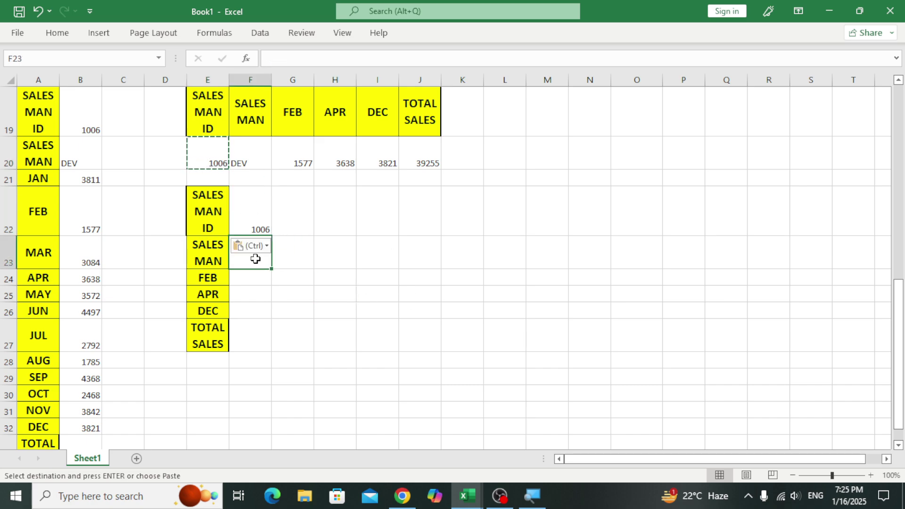
type("=VLOOKUP(")
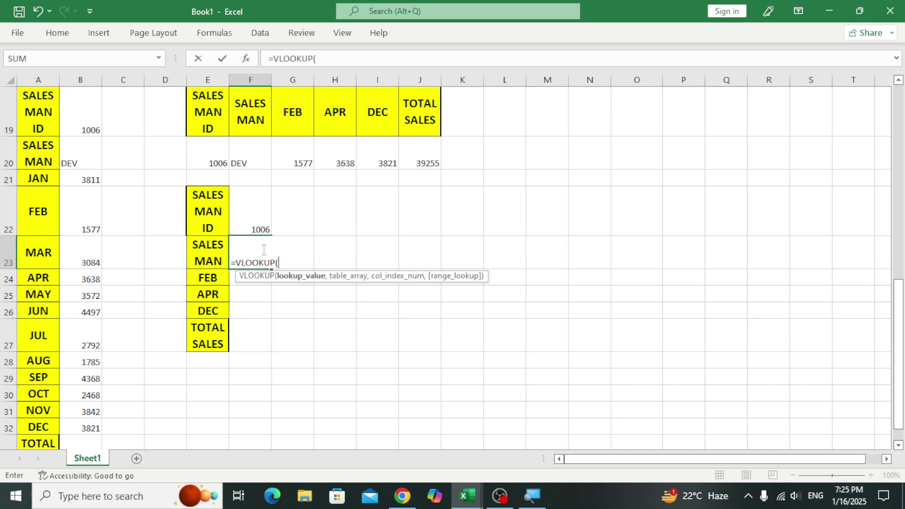
left_click(252, 225)
type(",")
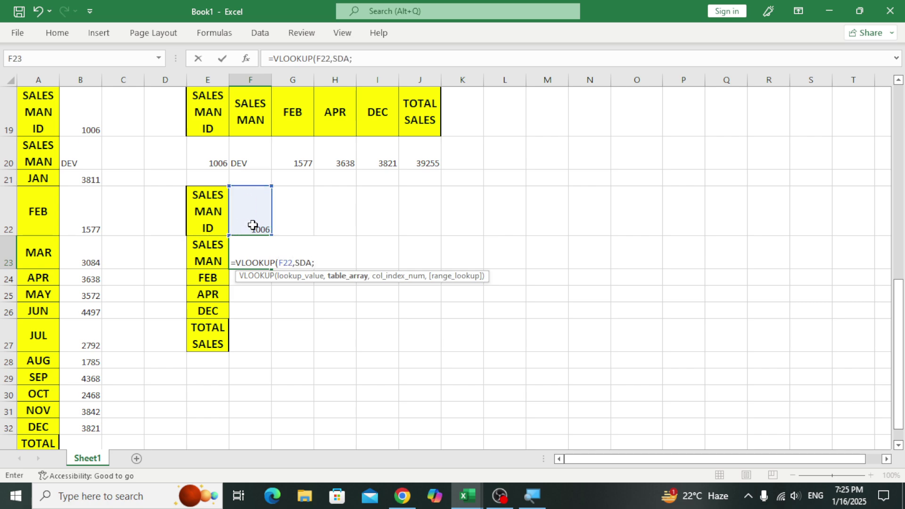
type("SDA;")
key("BackSpace")
key("BackSpace")
key("BackSpace")
type("A")
key("Tab")
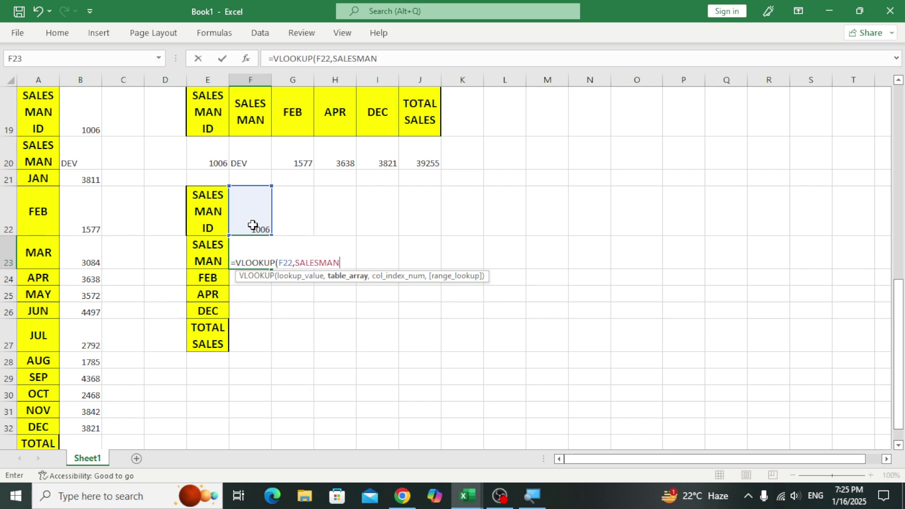
type(",{2,")
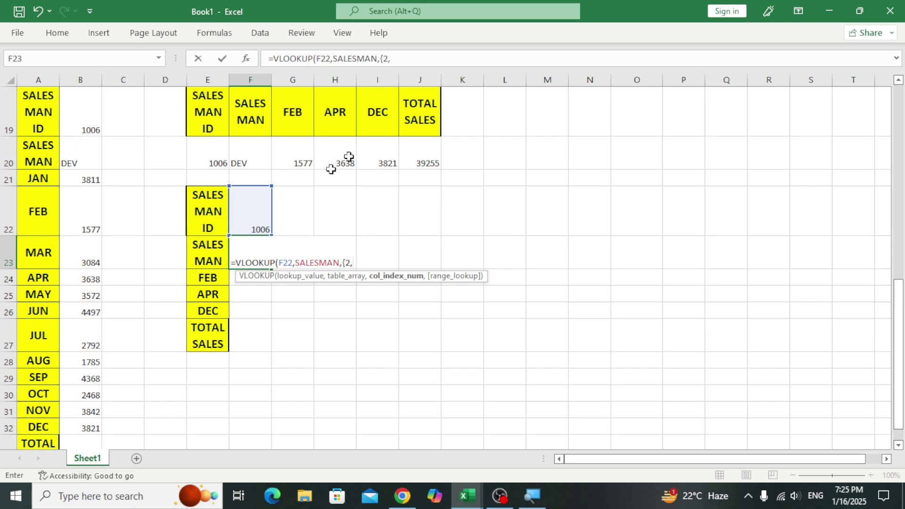
left_click_drag(902, 363, 899, 342)
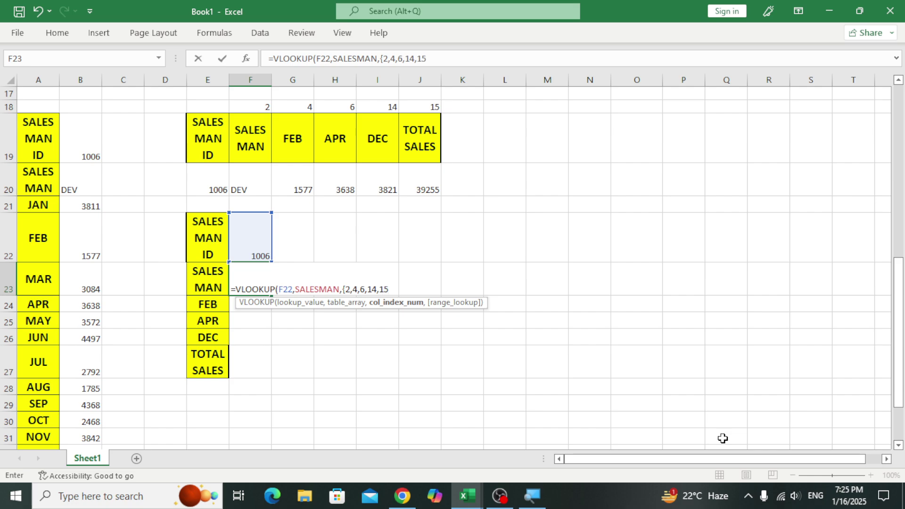
type(",")
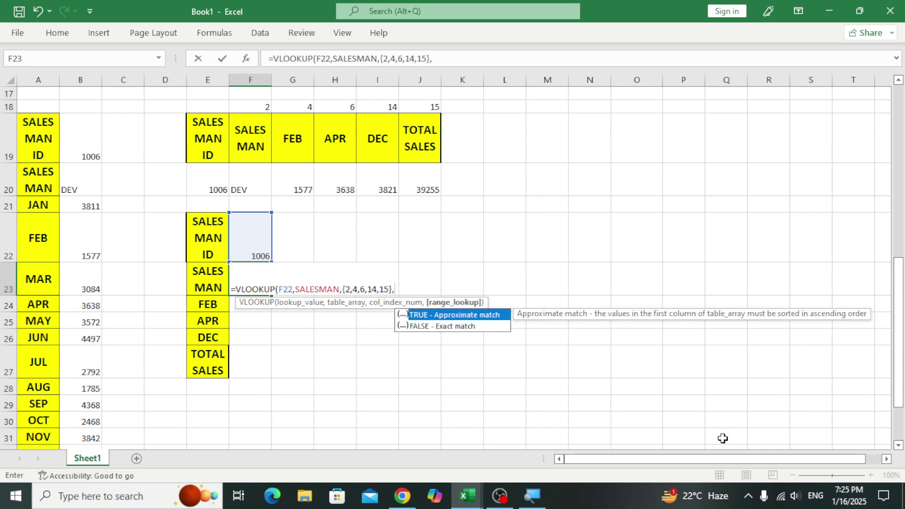
type("0")
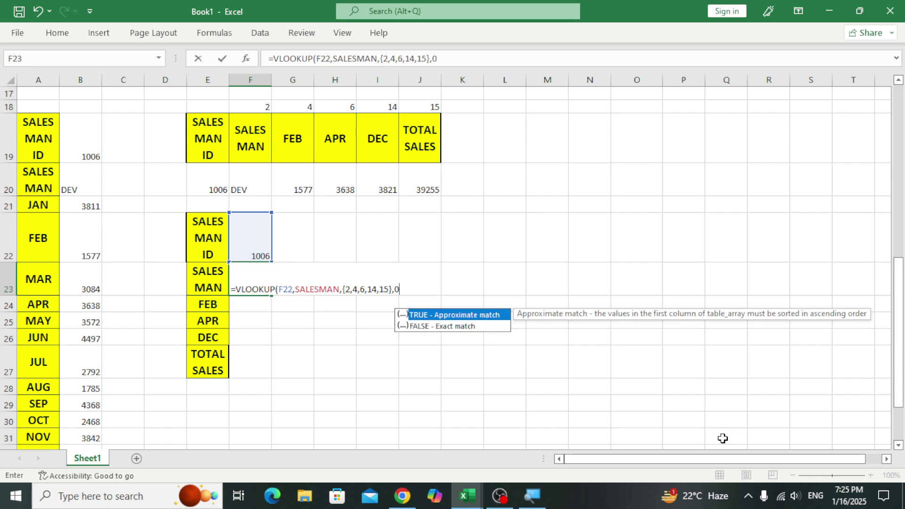
key("Return")
left_click(279, 348)
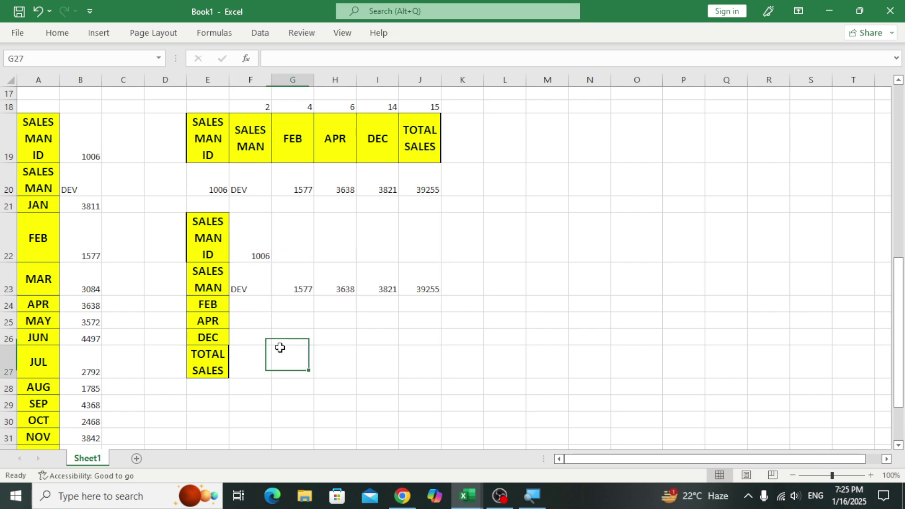
left_click(253, 282)
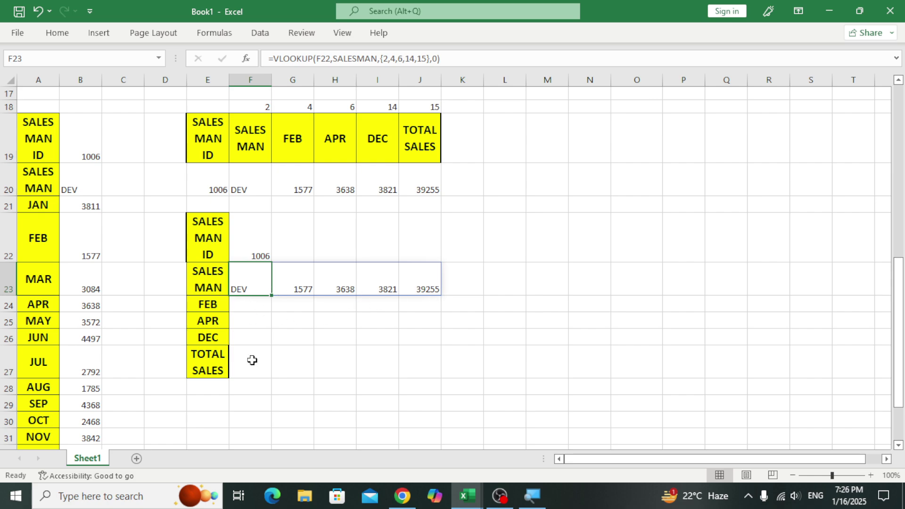
left_click(564, 341)
left_click(545, 294)
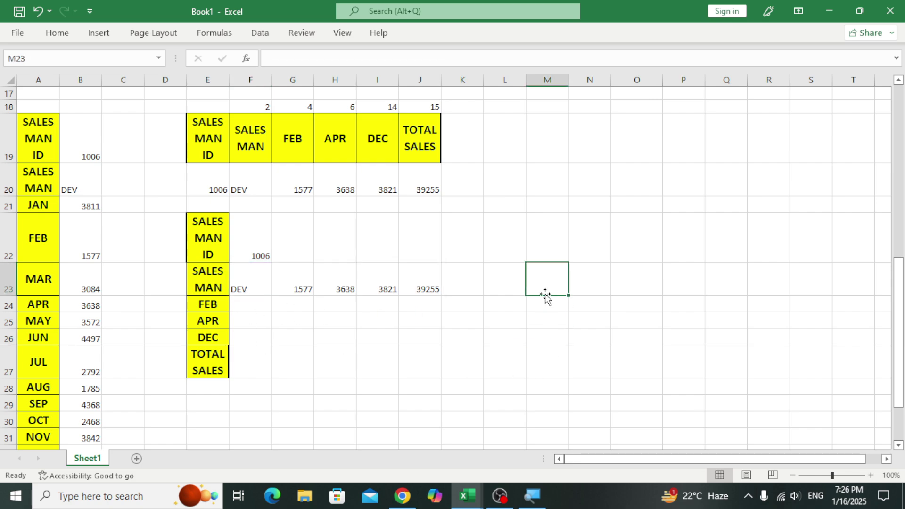
left_click(565, 191)
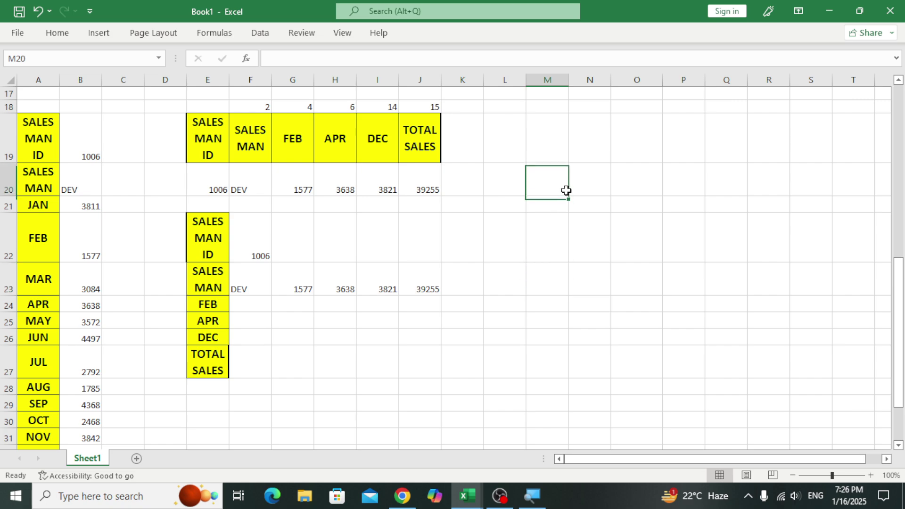
- Enter =TRANSPOSE(E19:J19) in O20 to list the horizontal headers vertically
left_click(639, 183)
type("=")
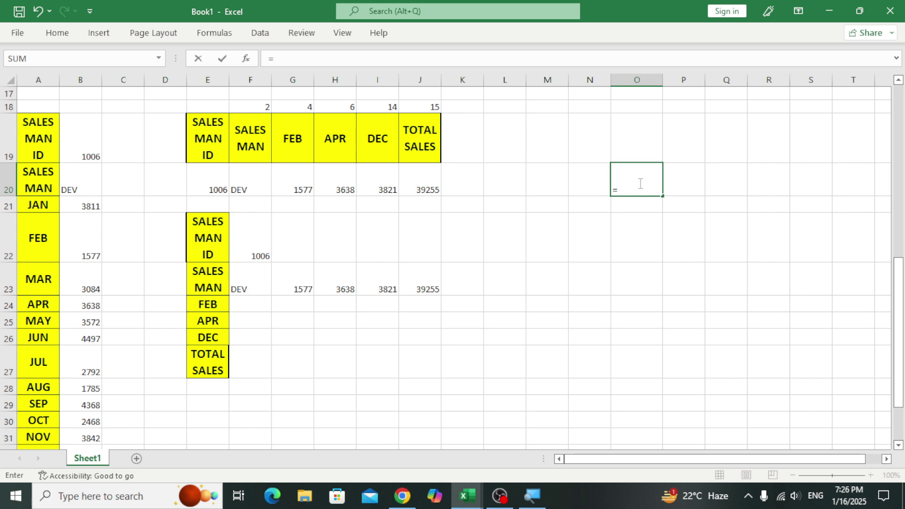
type("TR")
key("BackSpace")
type("TRAN")
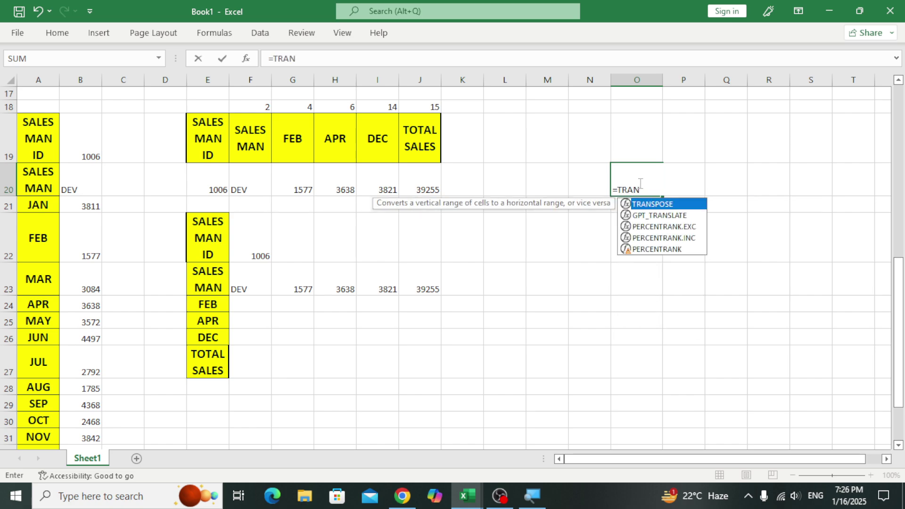
key("Tab")
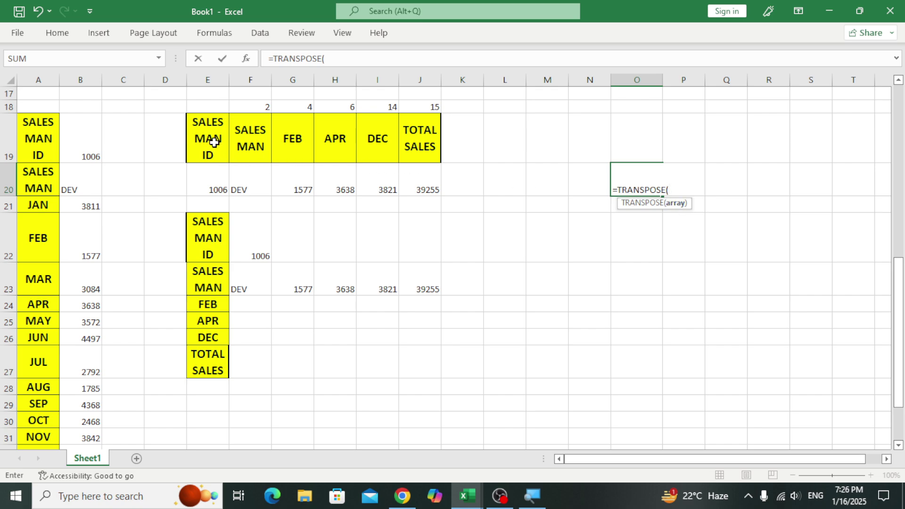
left_click_drag(214, 142, 419, 136)
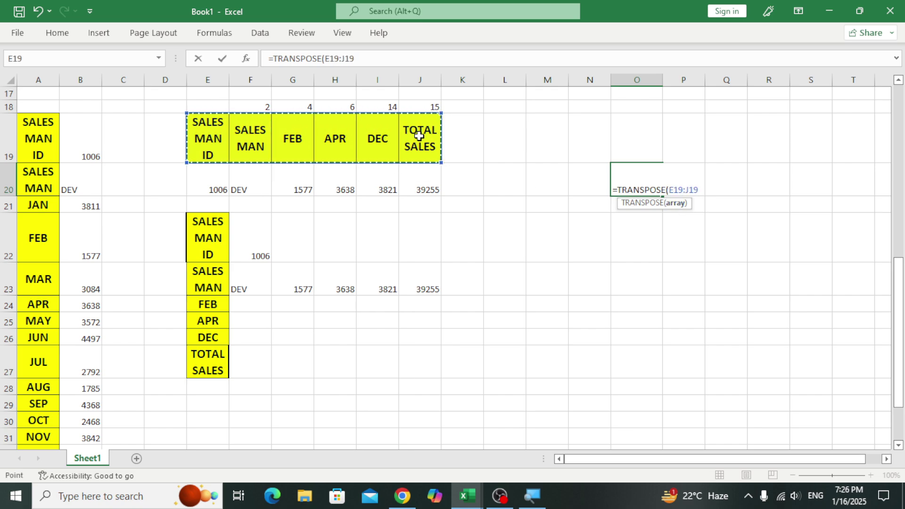
type(")")
key("Return")
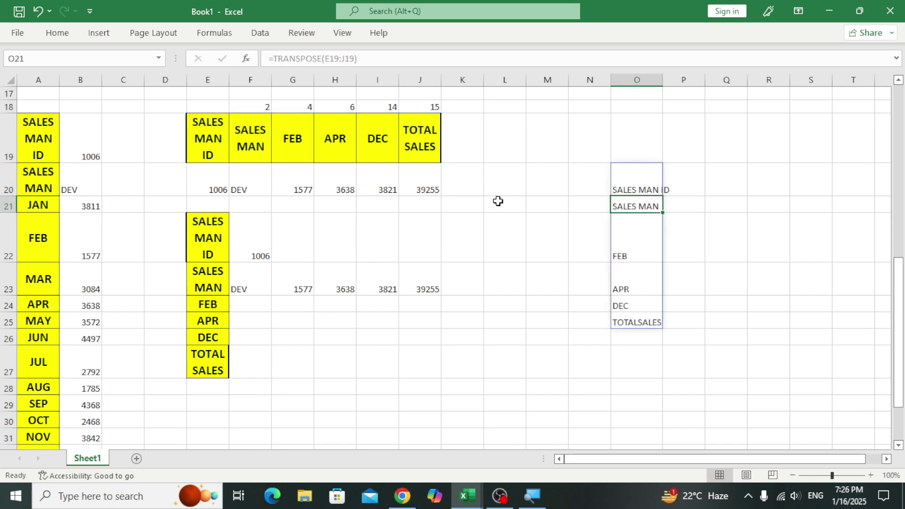
left_click(667, 227)
left_click_drag(636, 188, 636, 310)
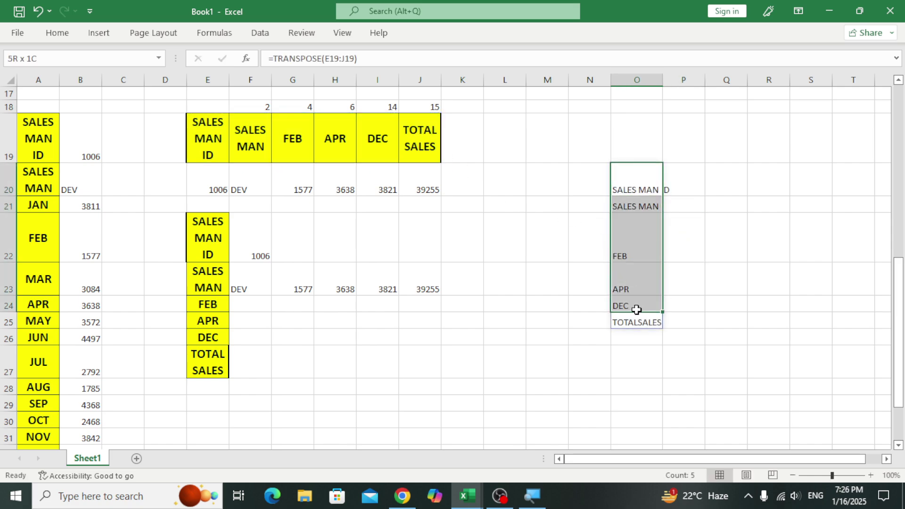
left_click(729, 182)
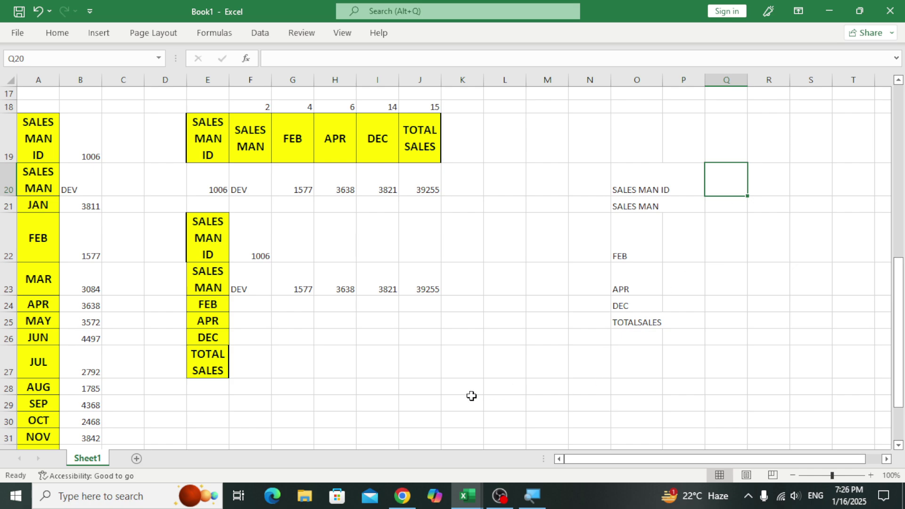
- Enter =TRANSPOSE(O20#) in K28 to turn the vertical header list back into a row
left_click(457, 388)
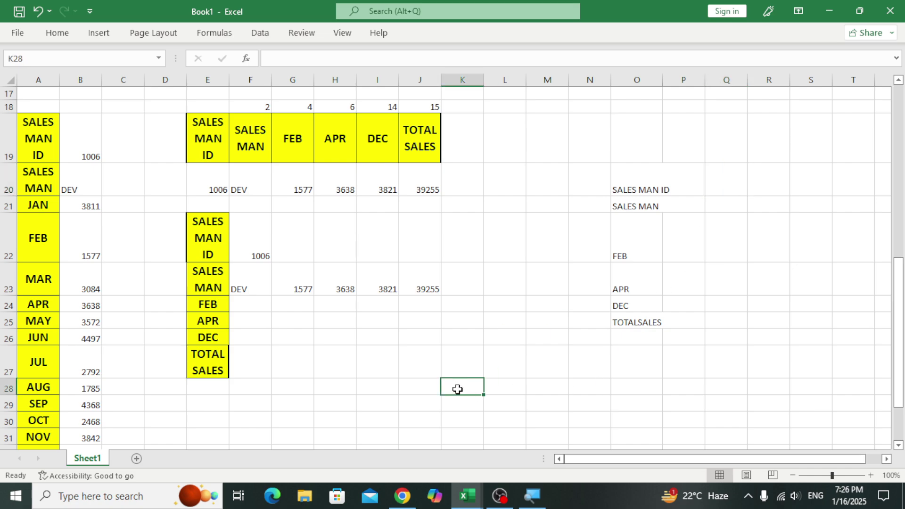
type("=TRA")
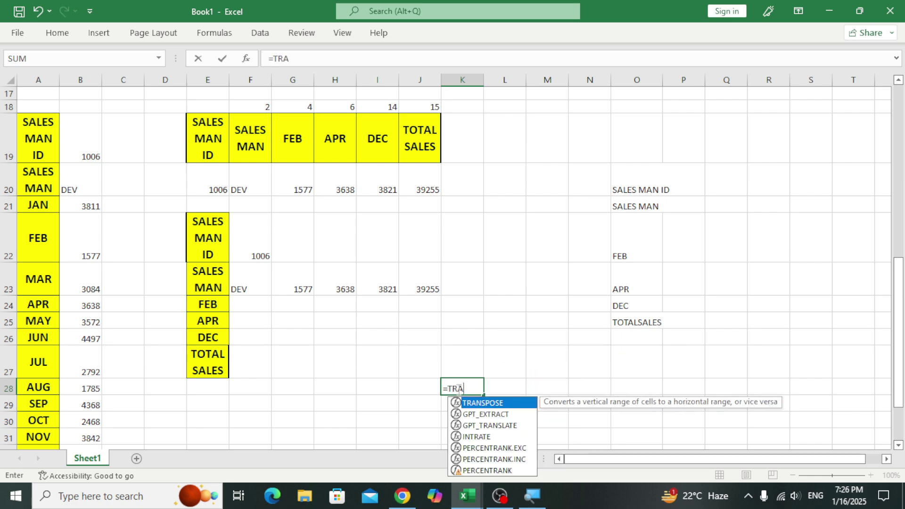
type("NS")
key("Tab")
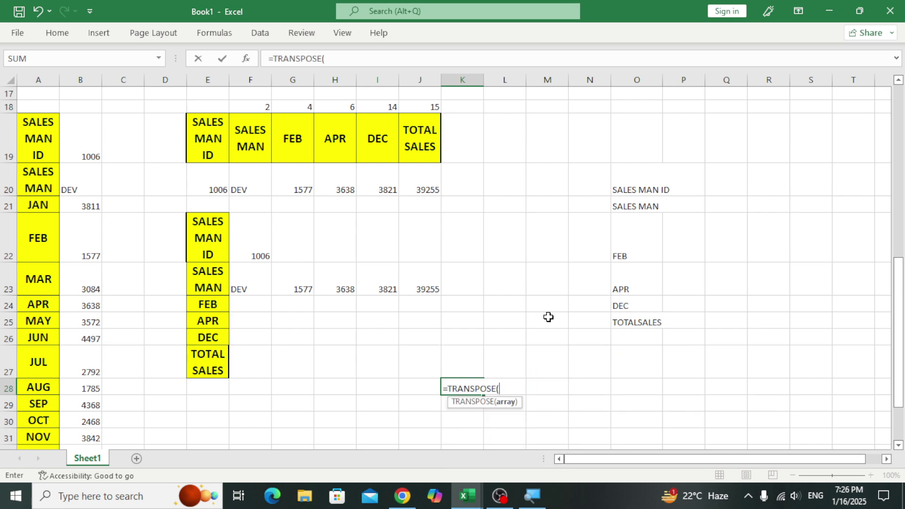
left_click_drag(638, 196, 636, 317)
key("Return")
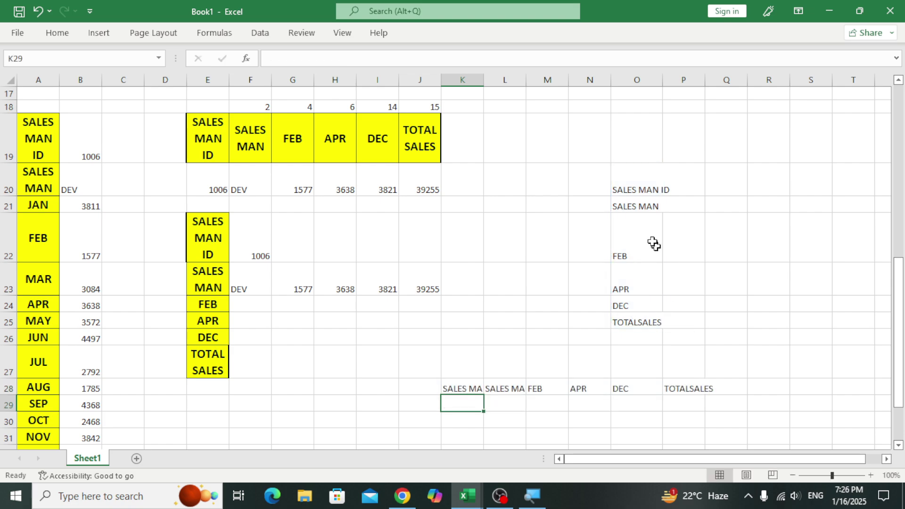
- Compare the header row E19:J19 with the transposed lists in O20:O25 and K28:P28
left_click(627, 196)
left_click_drag(627, 196, 630, 313)
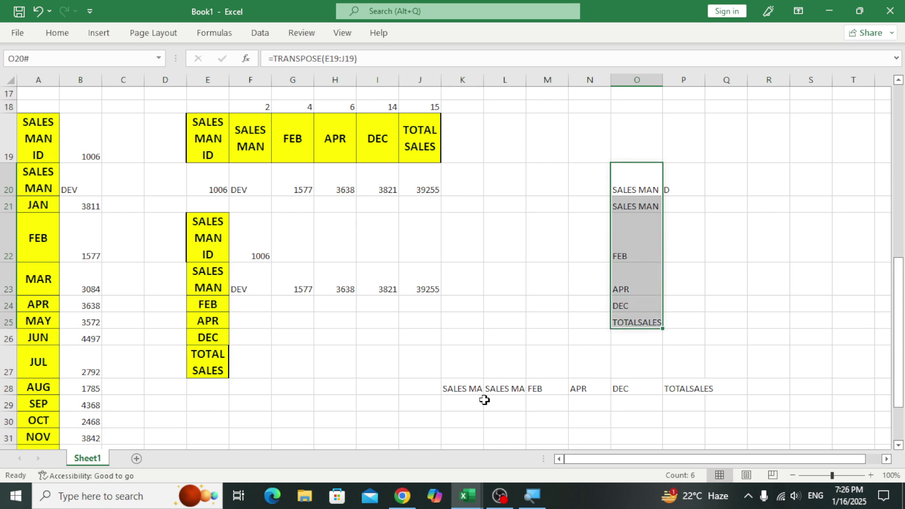
left_click(473, 390)
left_click_drag(499, 390, 669, 387)
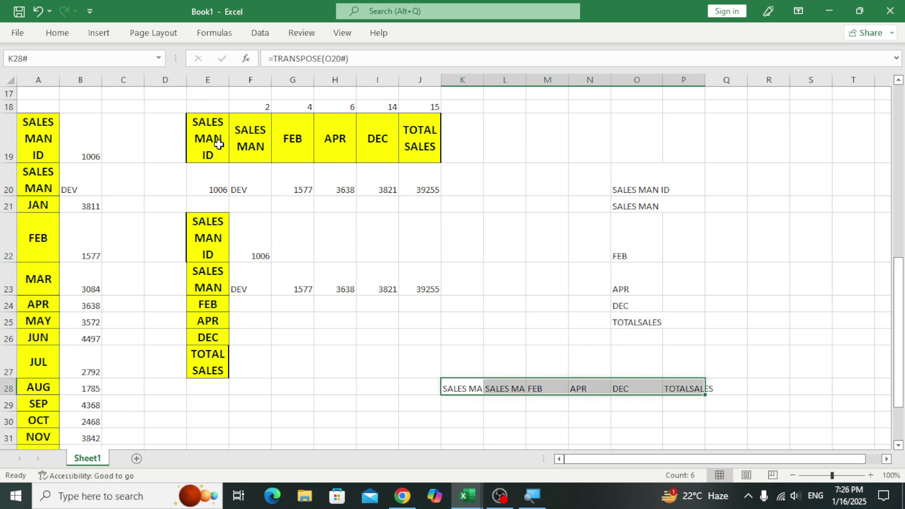
left_click_drag(220, 142, 395, 150)
left_click_drag(631, 194, 620, 304)
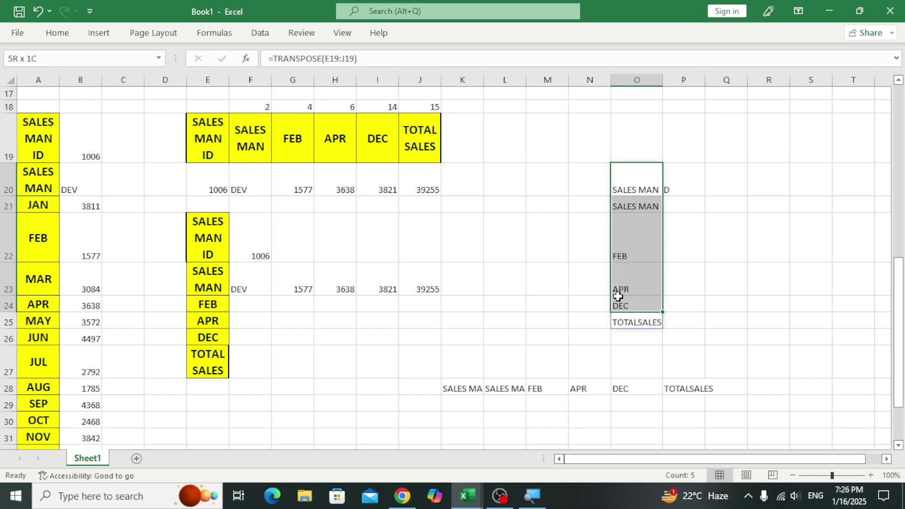
left_click_drag(632, 188, 630, 288)
left_click_drag(453, 391, 689, 401)
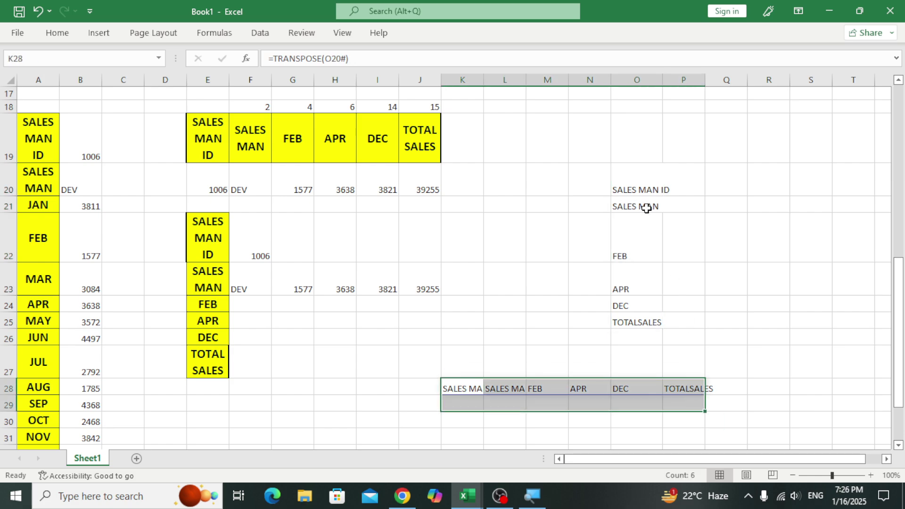
- Delete the two sample TRANSPOSE formulas in O20 and K28
left_click_drag(595, 142, 678, 397)
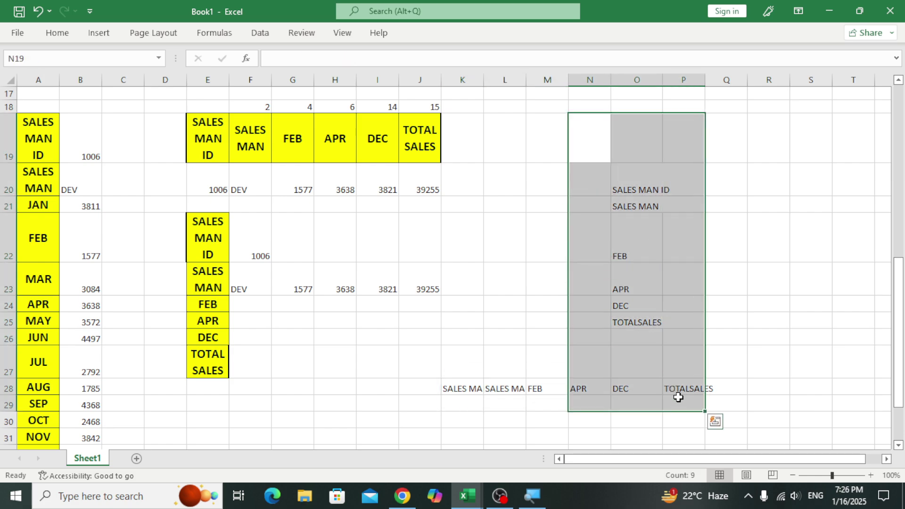
key("Delete")
left_click(458, 387)
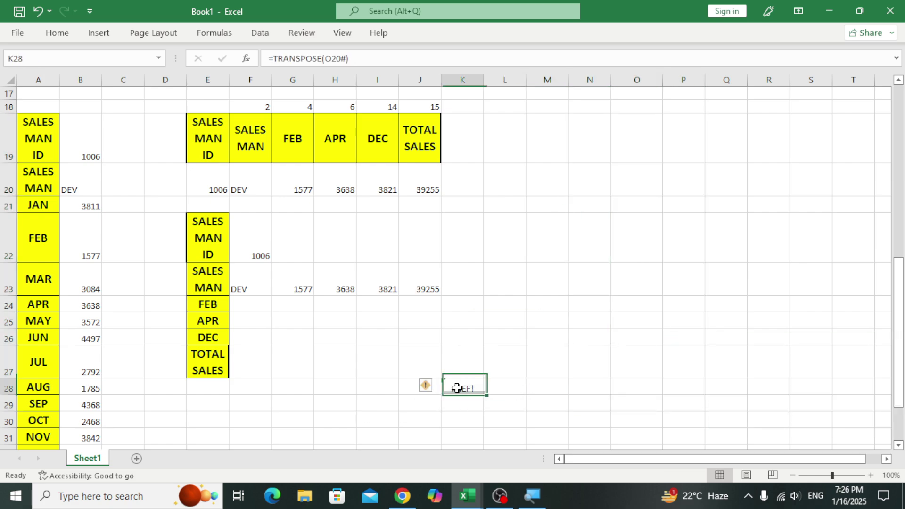
key("Delete")
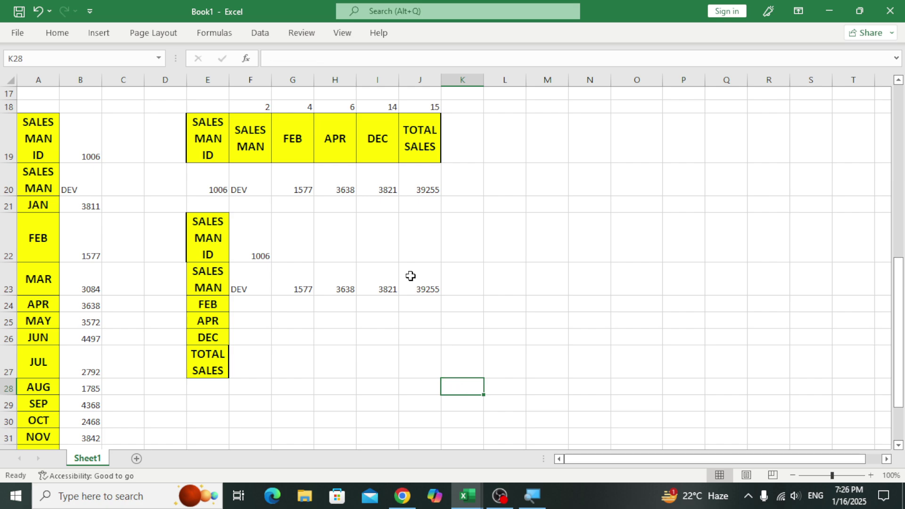
- Enter 20 in I23, inside the spill range of the F23 formula, and inspect how F23 reacts
left_click(385, 288)
type("20")
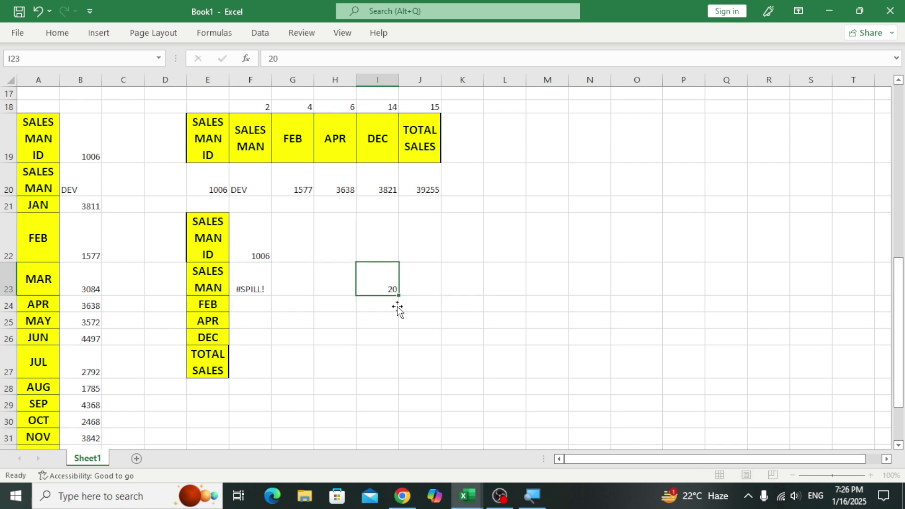
key("Return")
left_click(258, 287)
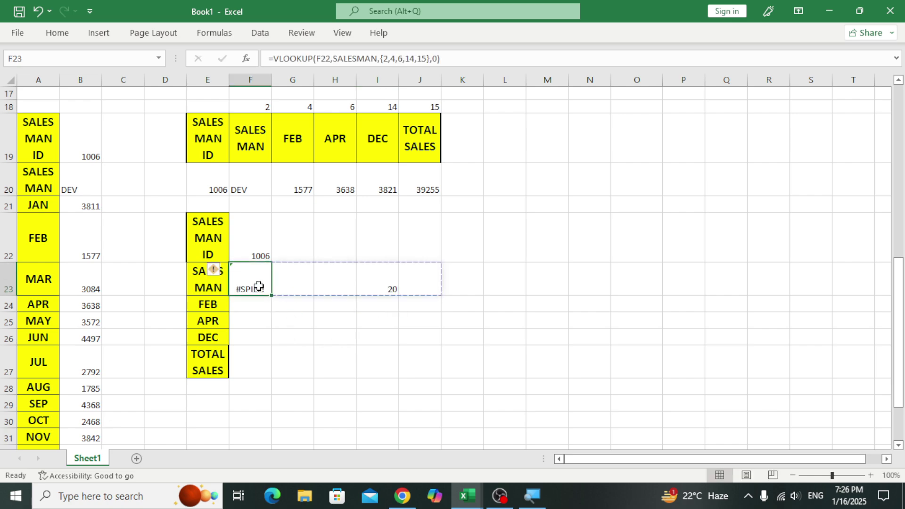
left_click(250, 316)
left_click(250, 288)
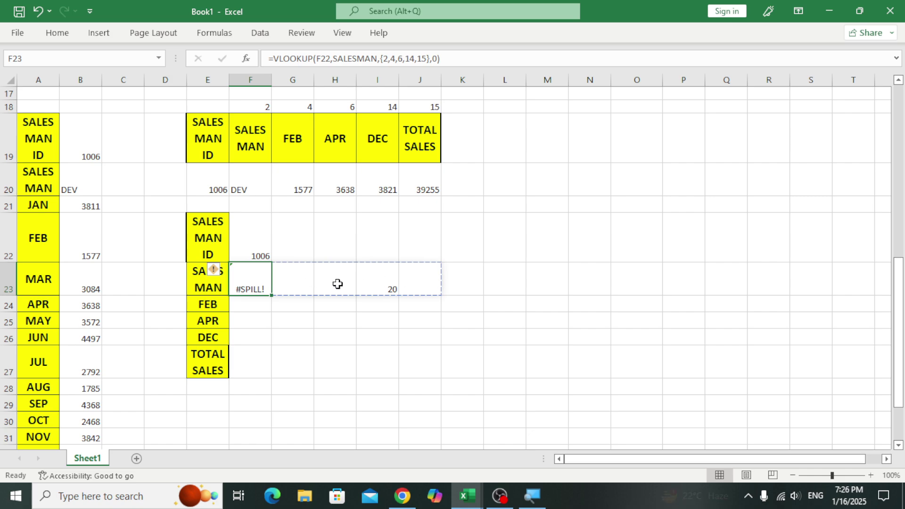
left_click(385, 305)
left_click(389, 289)
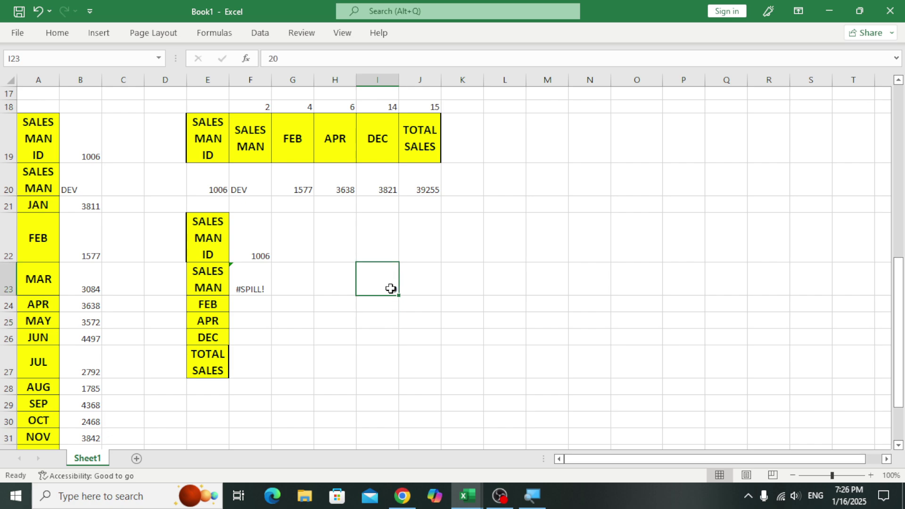
left_click(259, 281)
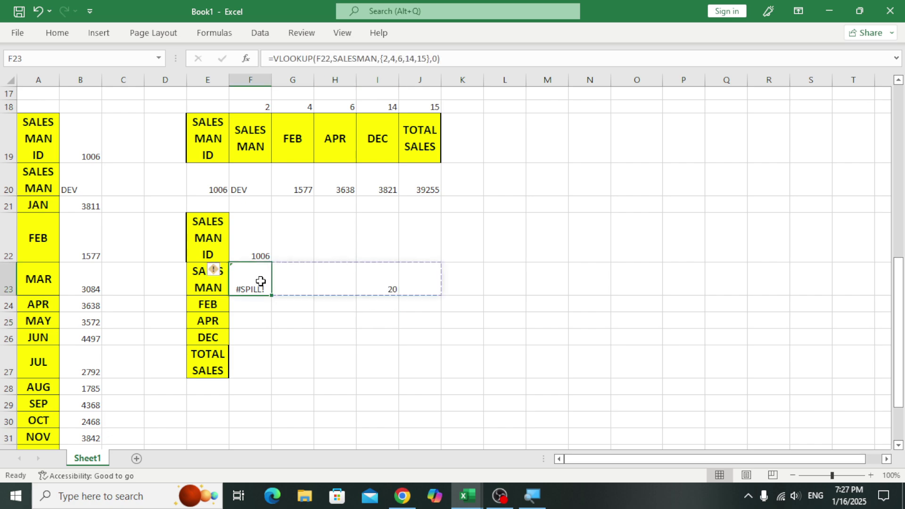
left_click(366, 342)
- Clear the value in I23 to free the spill range of the F23 formula
left_click(382, 285)
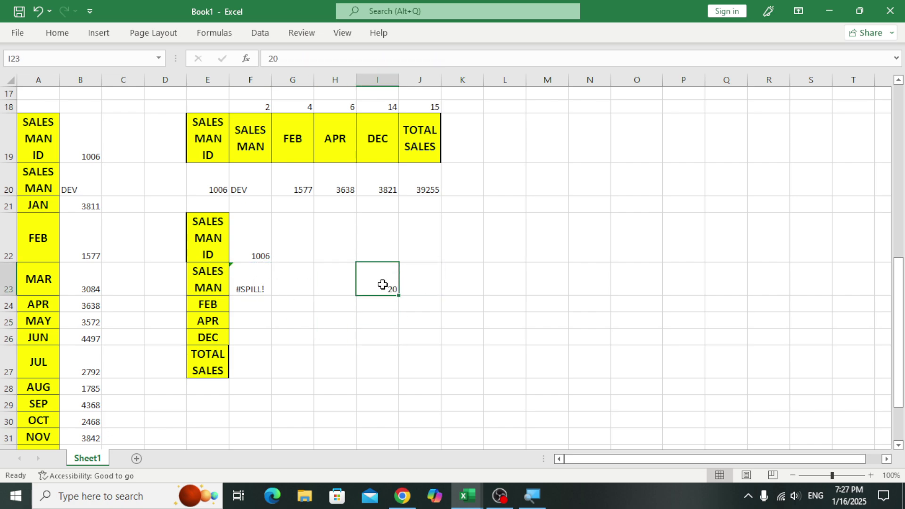
key("BackSpace")
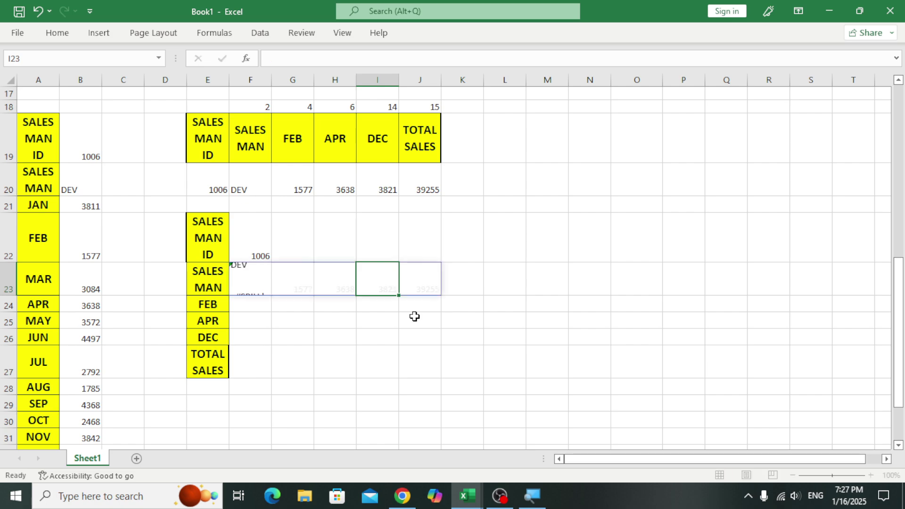
key("Return")
left_click(243, 341)
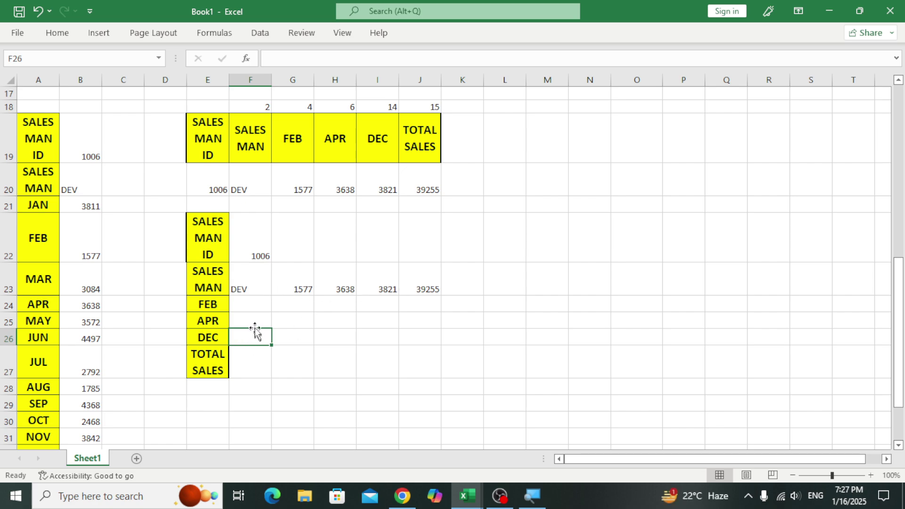
left_click(324, 335)
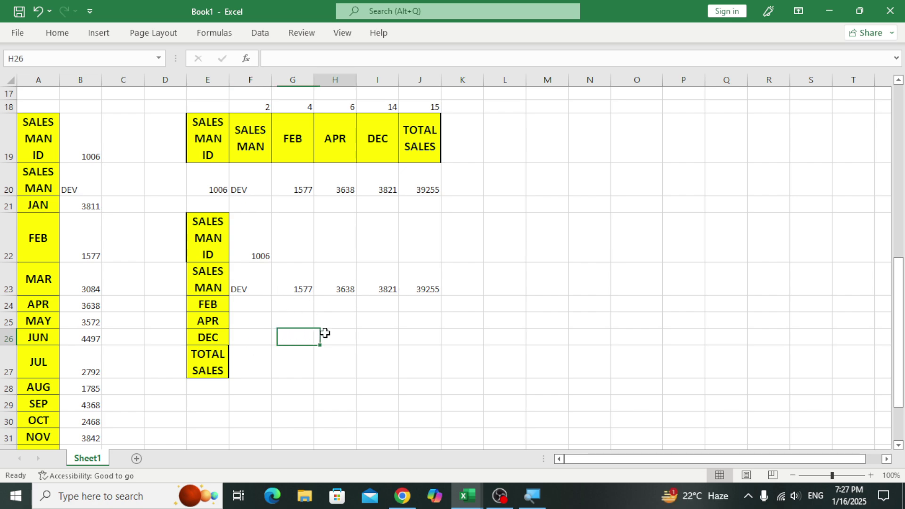
- Wrap the VLOOKUP formula in F23 with TRANSPOSE, giving =TRANSPOSE(VLOOKUP(F22,SALESMAN,{2,4,6,14,15},0))
left_click(242, 288)
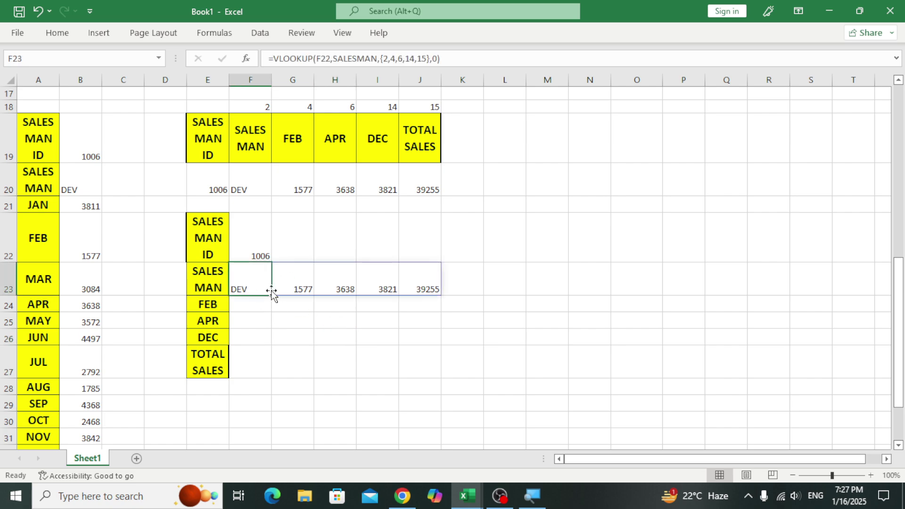
key("F2")
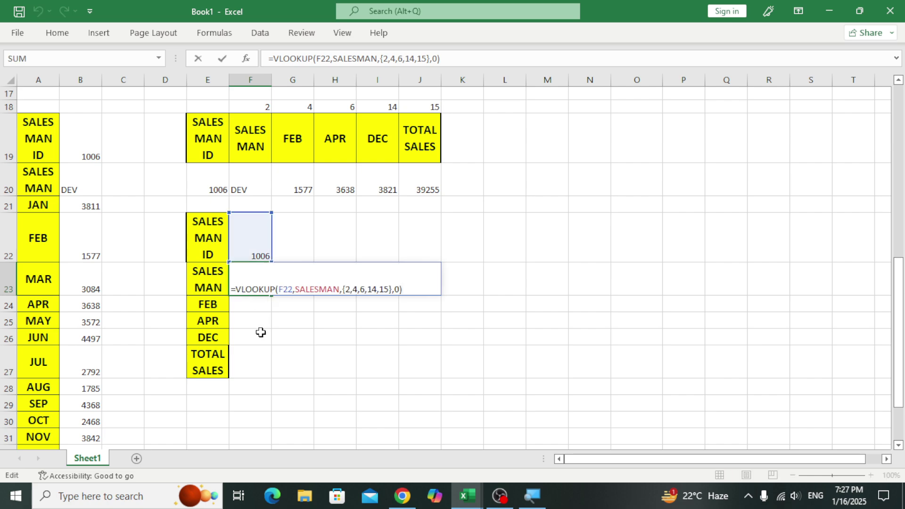
key("Home")
key("Right")
type("TRAN")
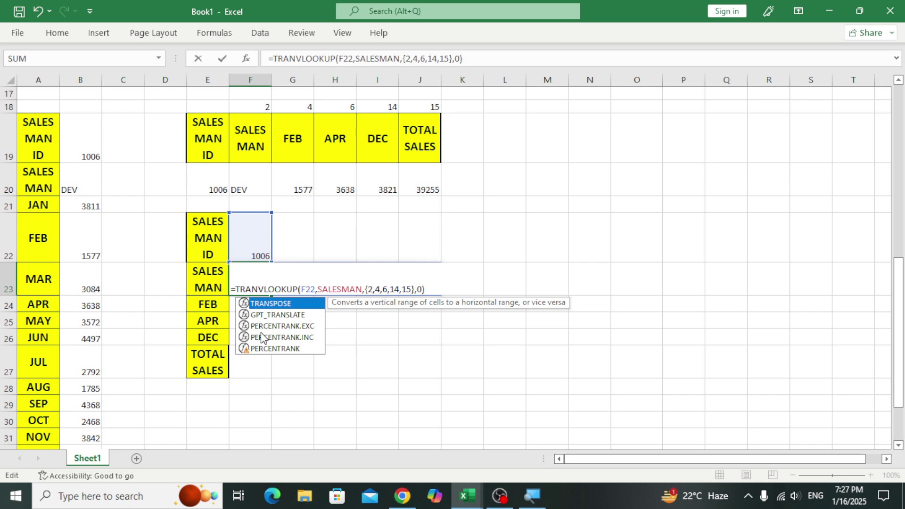
key("Tab")
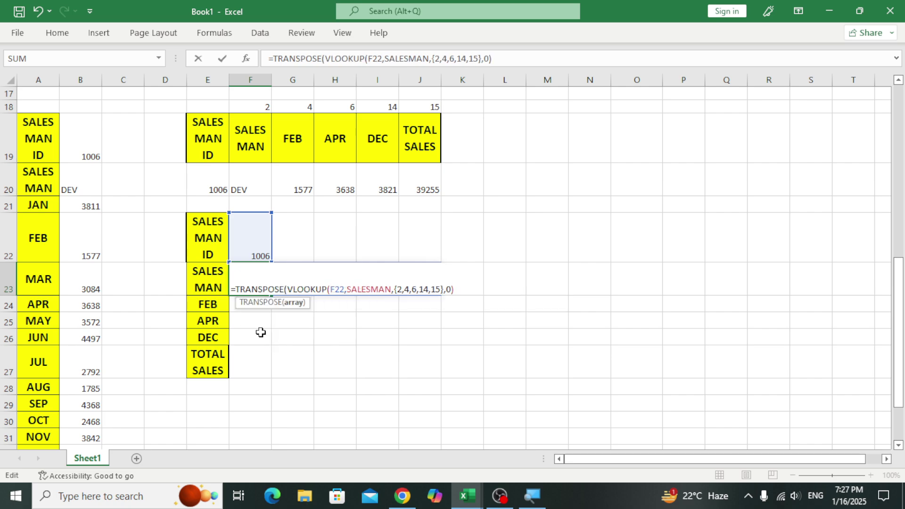
key("BackSpace")
key("BackSpace")
key("BackSpace")
key("BackSpace")
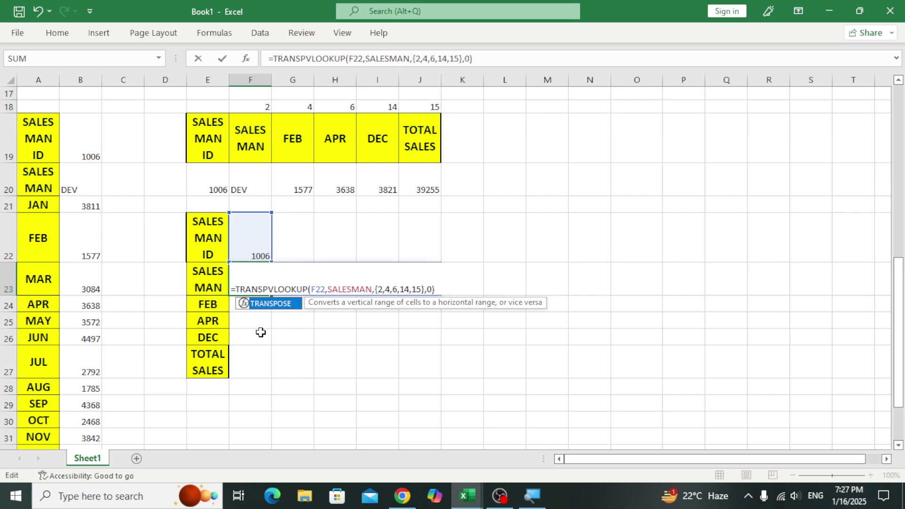
key("Tab")
key("Return")
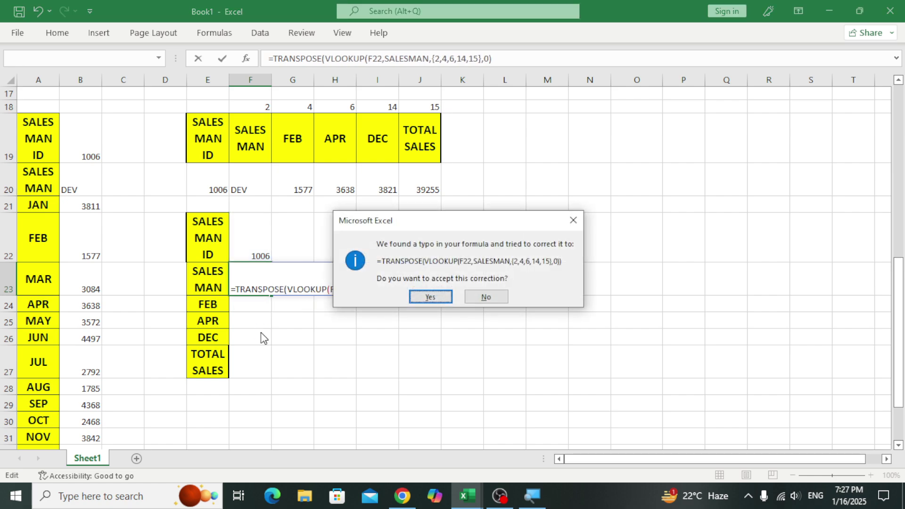
key("Return")
left_click(285, 325)
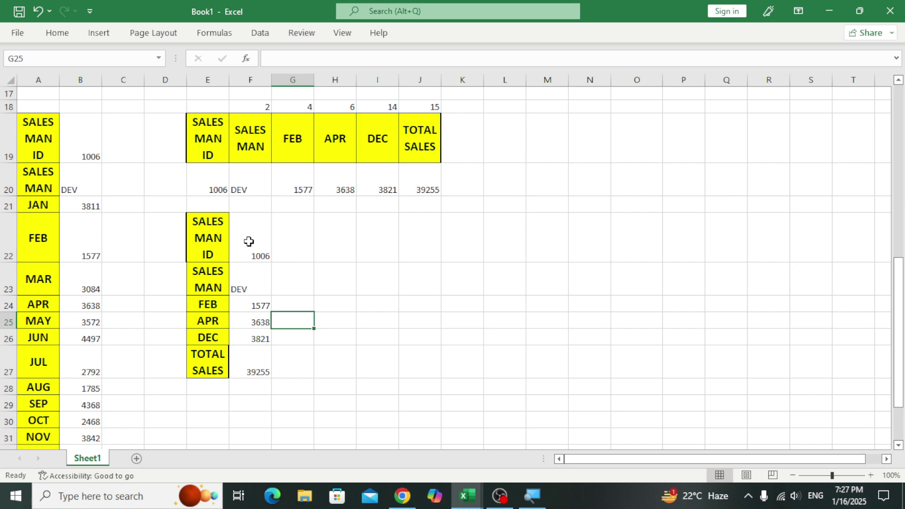
- Test the vertical lookup by choosing salesman IDs 1005 and 1009 in F22 and checking the values in F23:F27
left_click(249, 240)
left_click(277, 256)
left_click(243, 285)
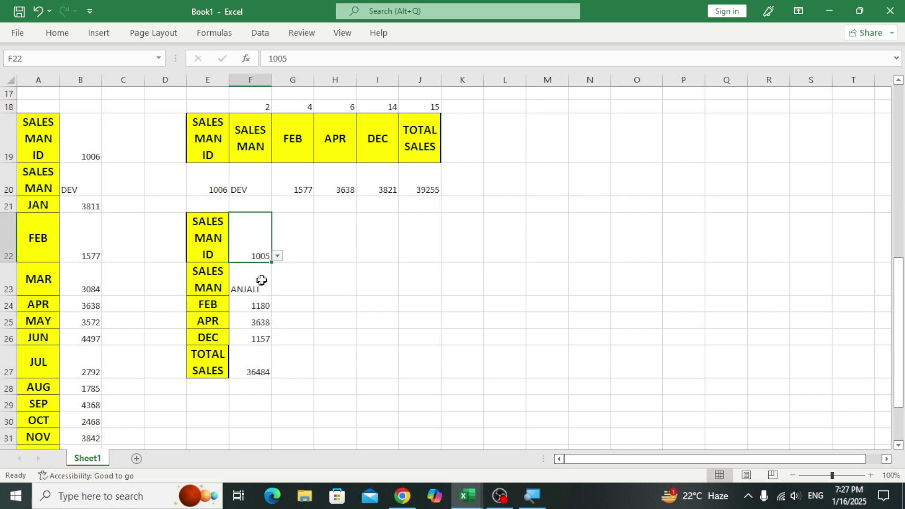
left_click(282, 259)
left_click(250, 319)
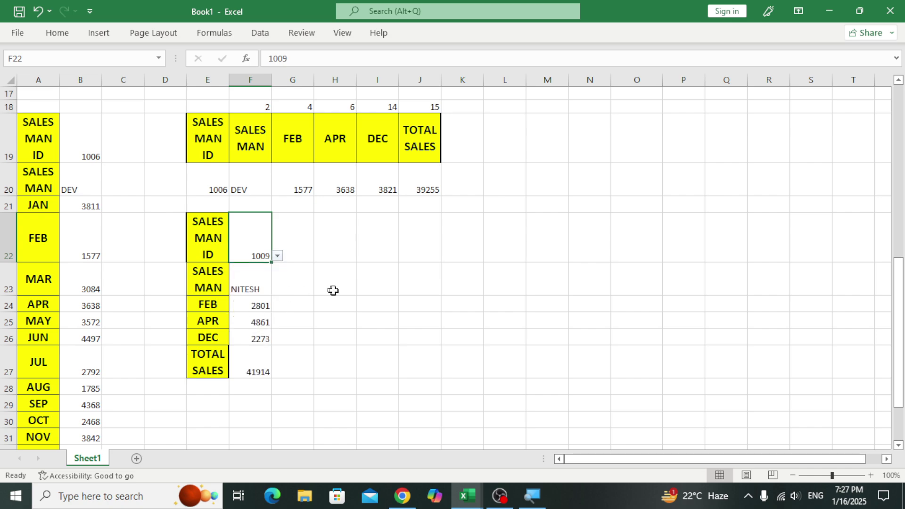
left_click(333, 291)
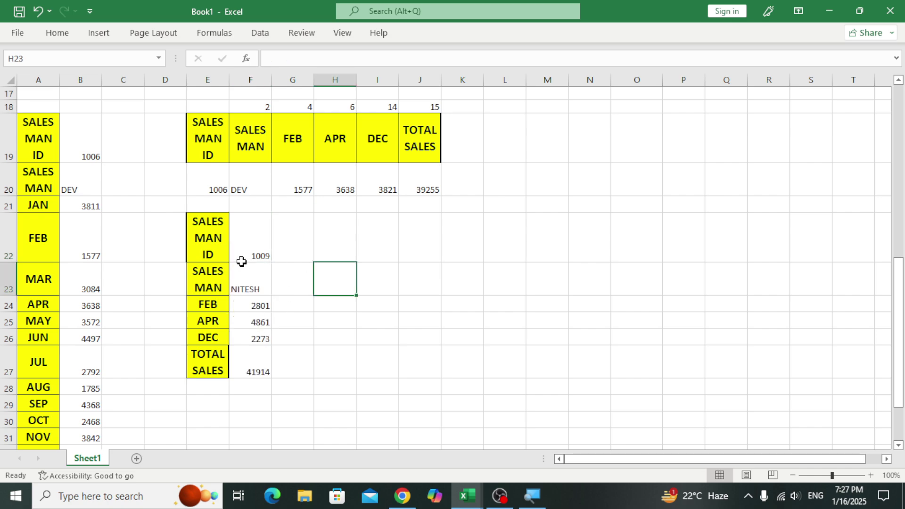
left_click(289, 351)
left_click(323, 322)
left_click(295, 283)
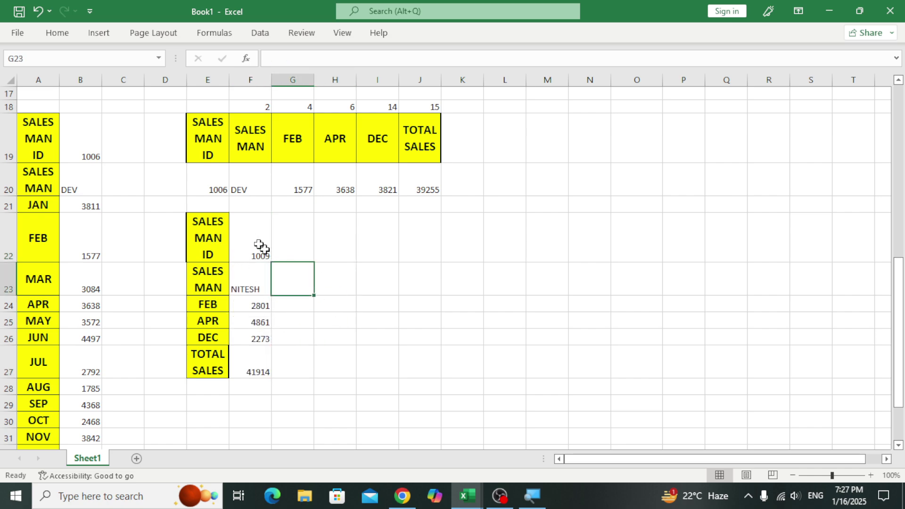
left_click_drag(259, 246, 251, 363)
left_click(326, 311)
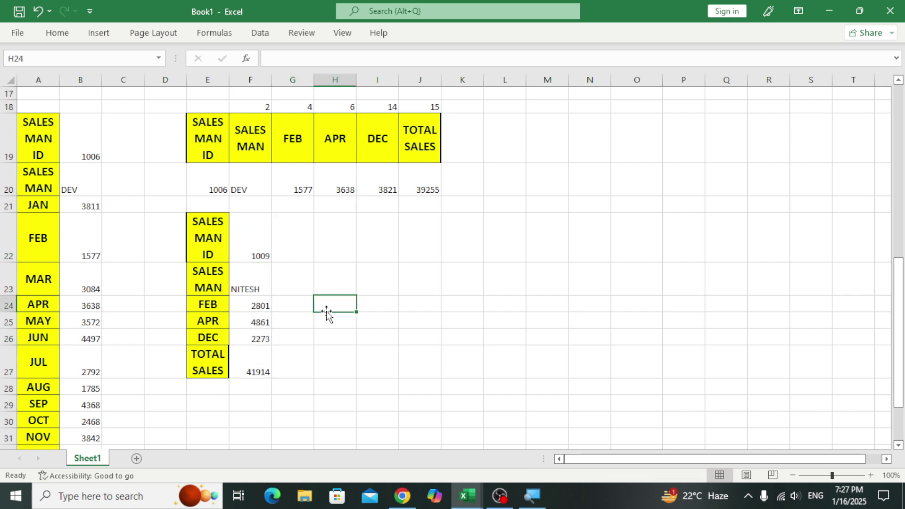
- Choose salesman ID 1006 in F22 of the vertical lookup table
left_click(261, 251)
left_click(278, 255)
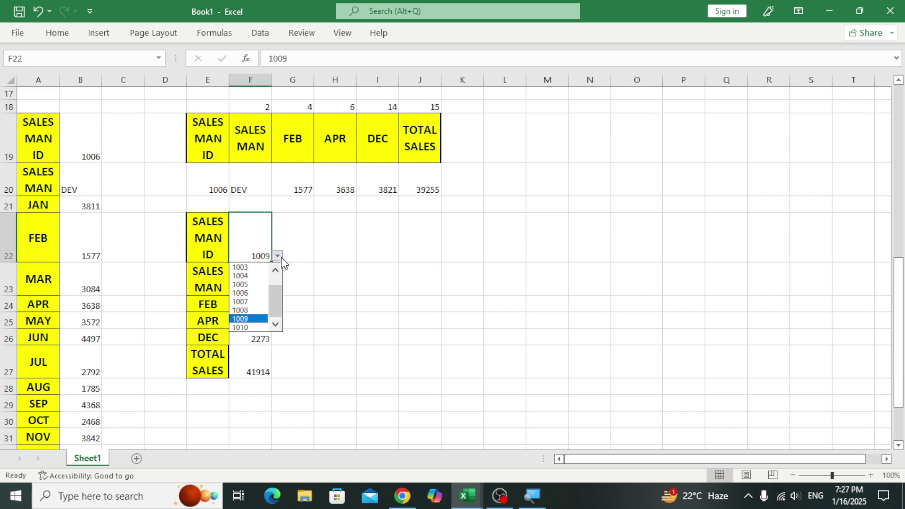
left_click(250, 288)
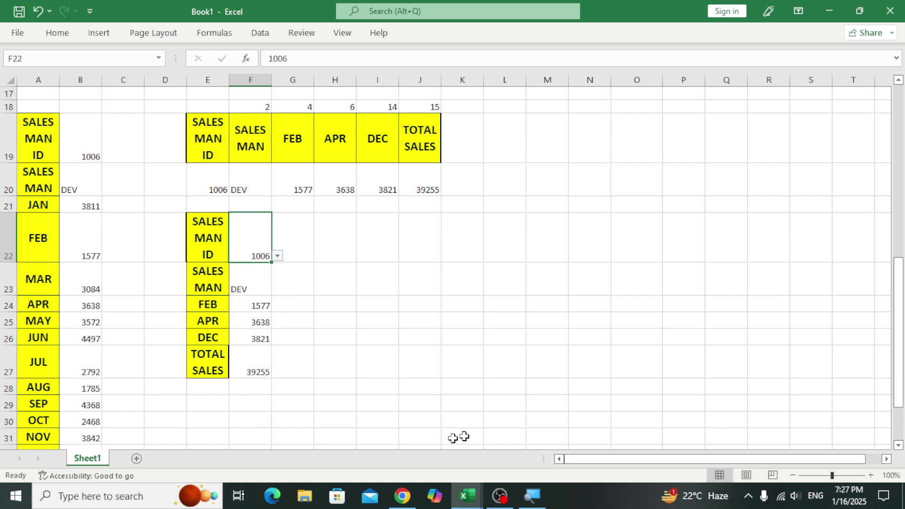
- Switch to the ADVANCE VLOOKUP FUNCTION workbook and review its REVISION and PRACTICE sheets
left_click(828, 12)
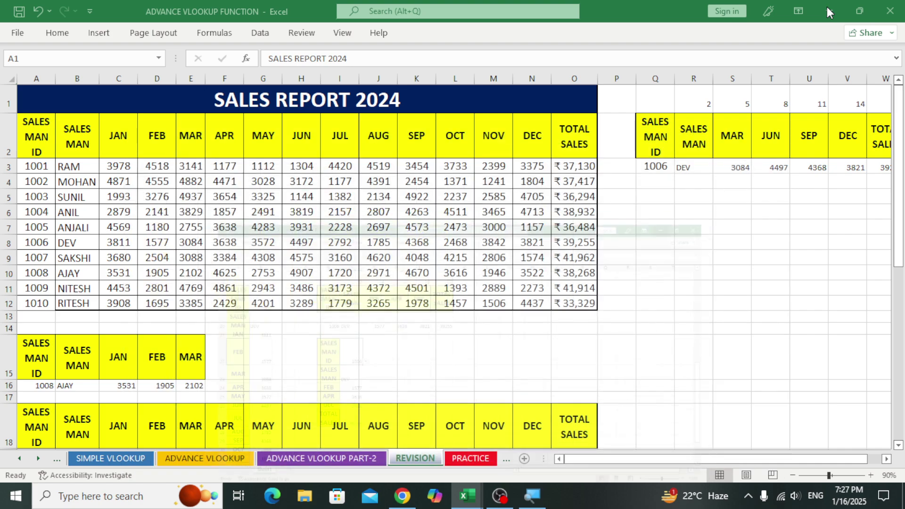
mouse_move(473, 501)
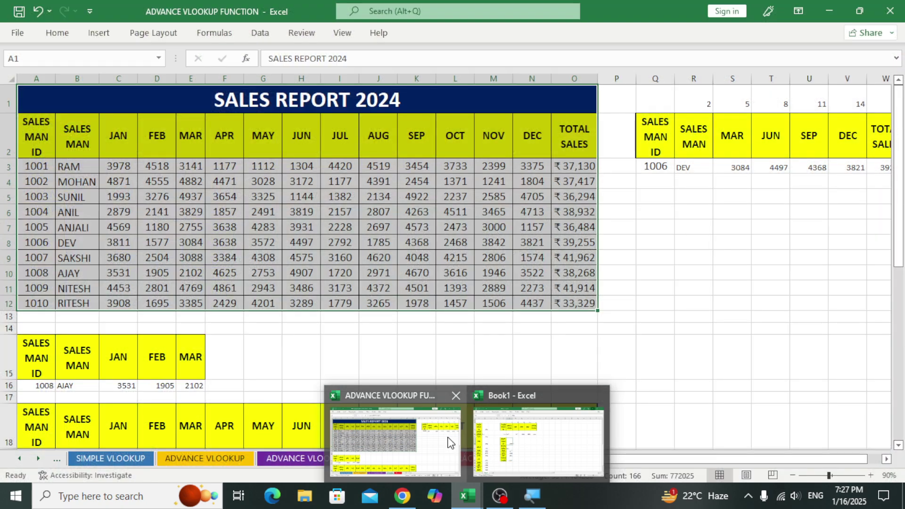
left_click(449, 443)
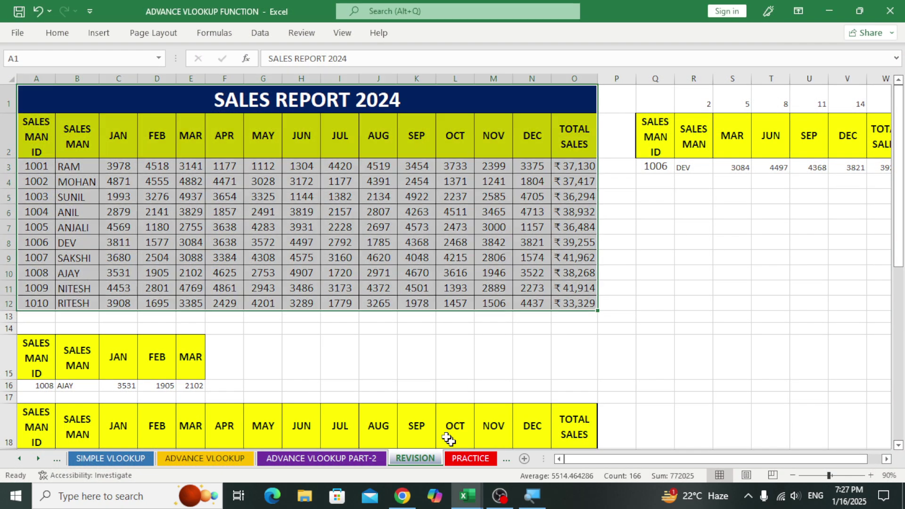
left_click(468, 348)
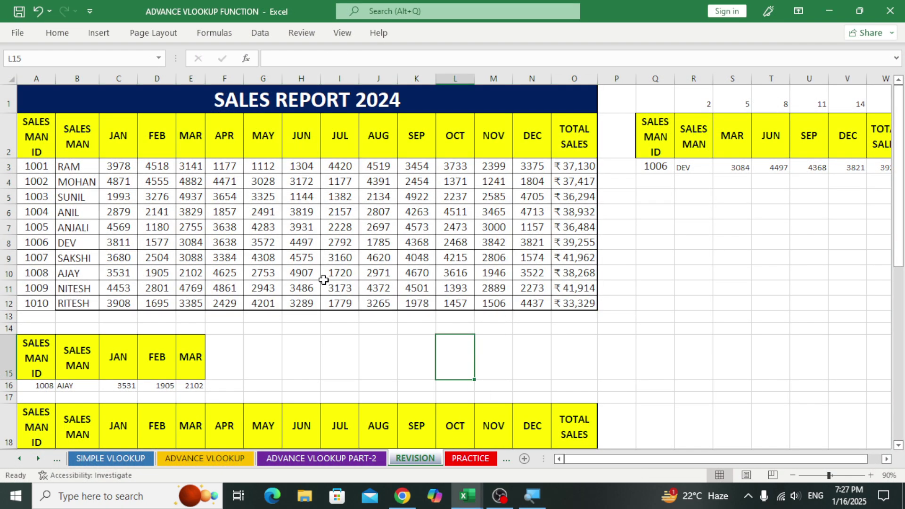
left_click(464, 459)
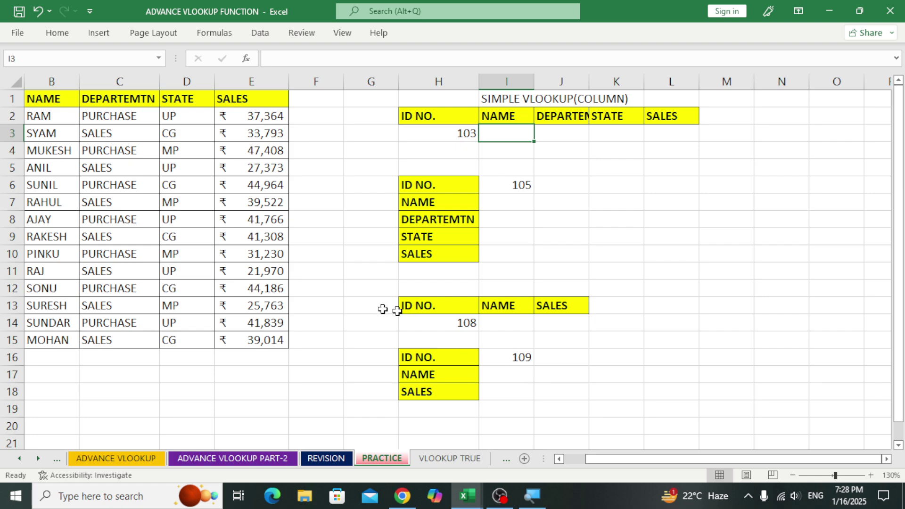
left_click(314, 359)
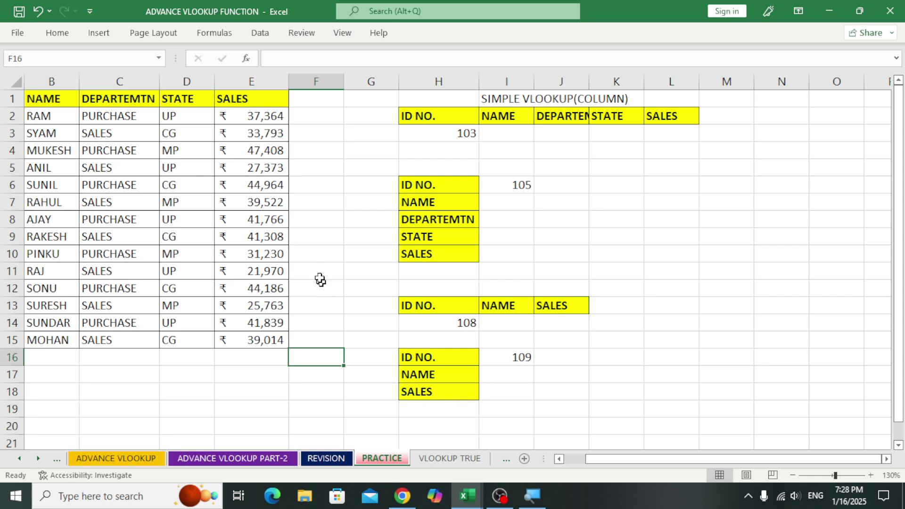
- Open the VLOOKUP TRUE sheet and examine the student marks table and its result, grade and division criteria
left_click(444, 457)
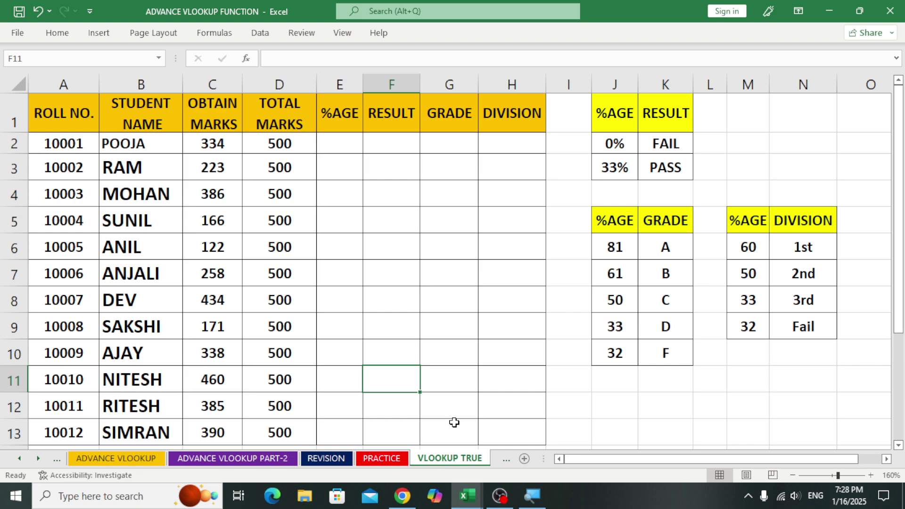
left_click(341, 147)
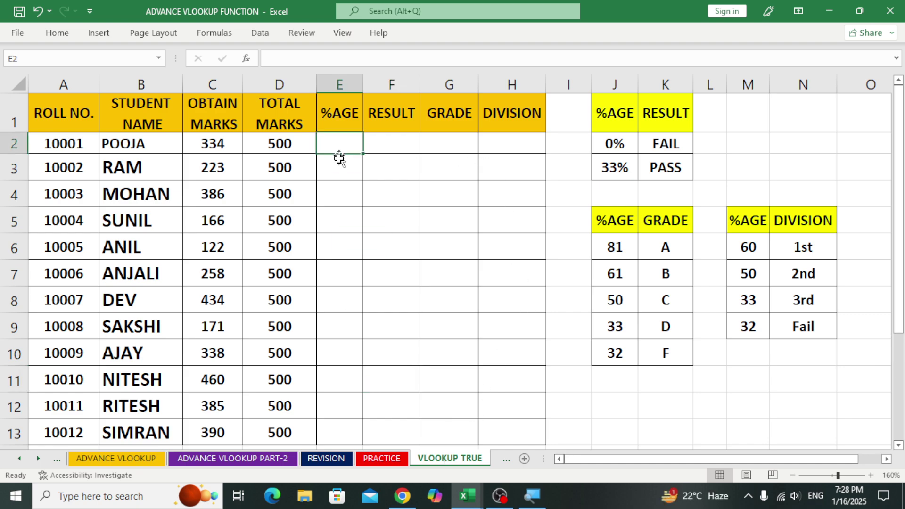
left_click(647, 395)
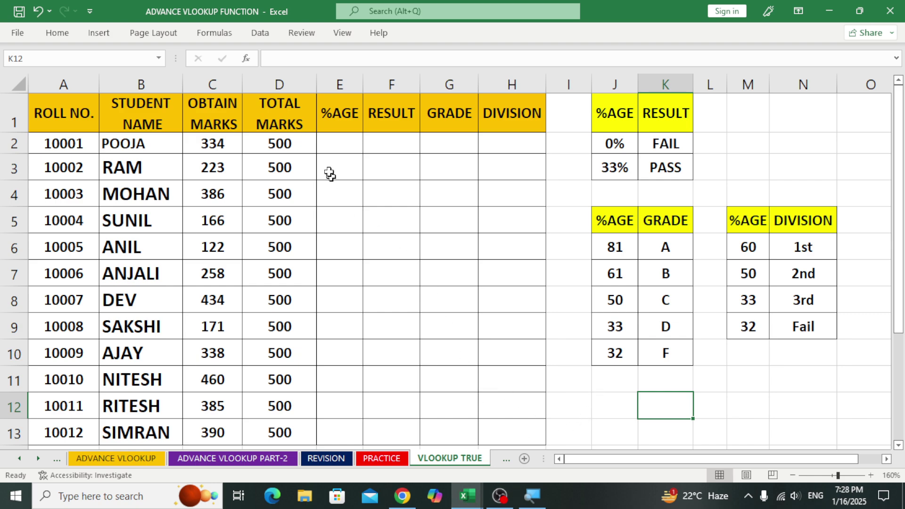
- Return to Book1 and draft =VLOOKUP(F22,SALESMAN,2, in H22 to examine the range_lookup match options
left_click(829, 11)
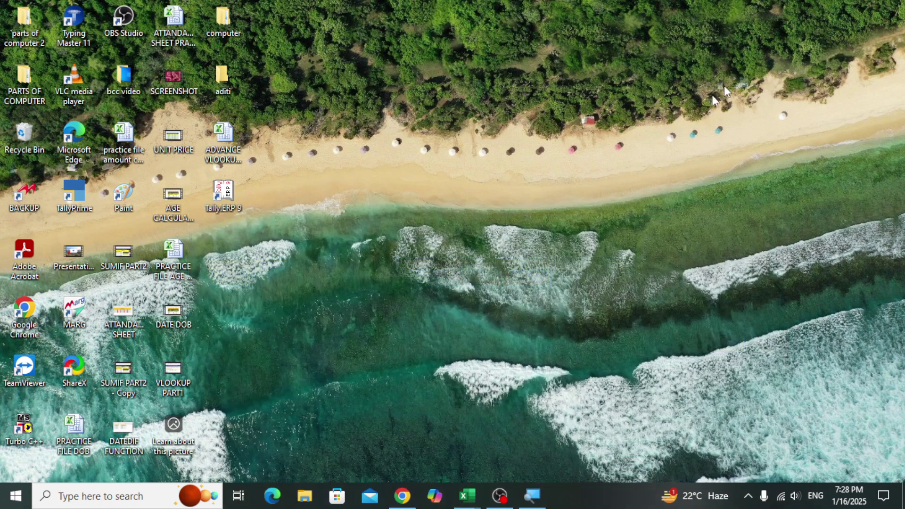
mouse_move(467, 497)
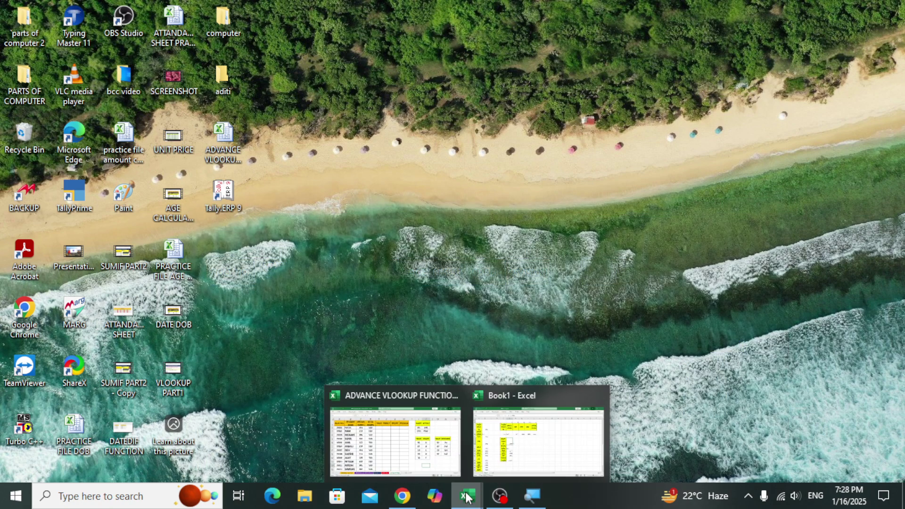
left_click(519, 447)
left_click(316, 254)
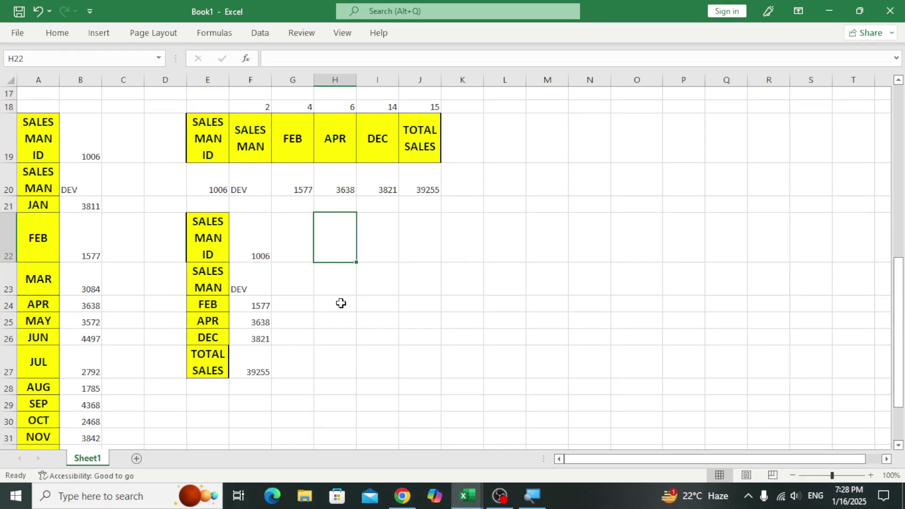
type("=V")
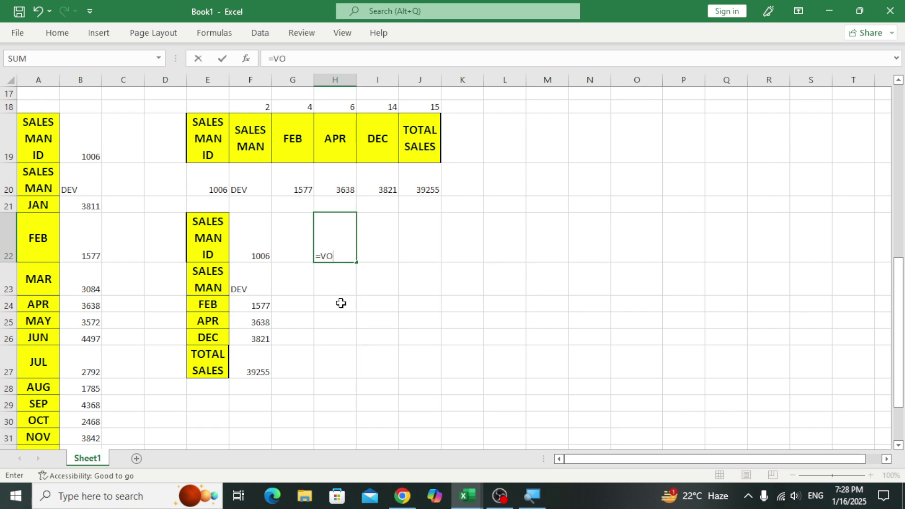
type("LO")
key("Tab")
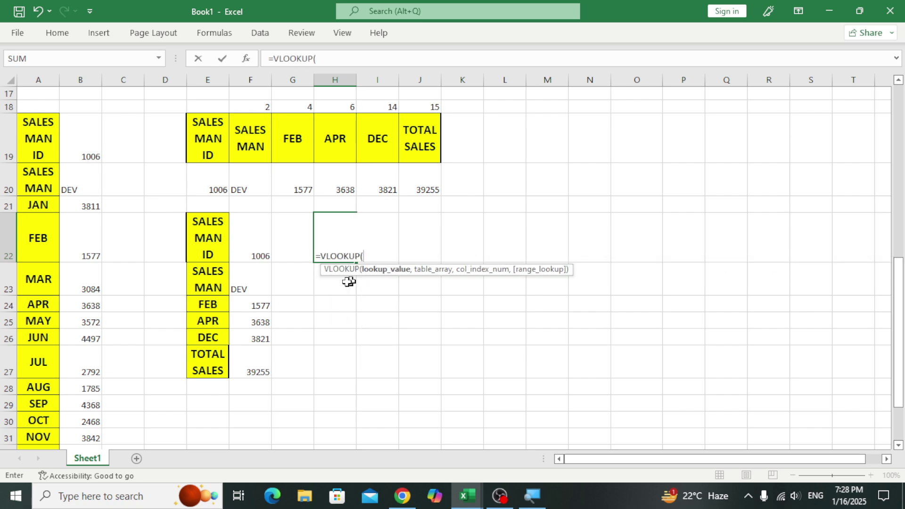
left_click(263, 253)
type(",")
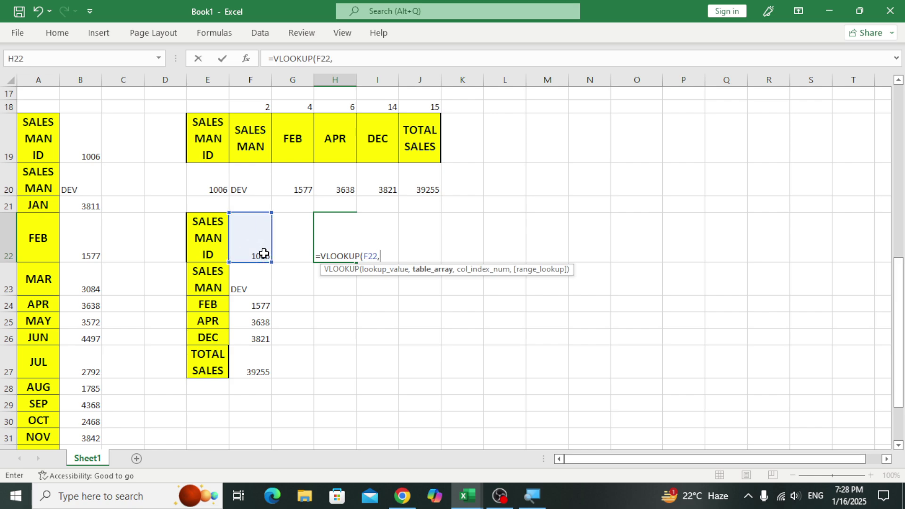
type("SA")
key("Tab")
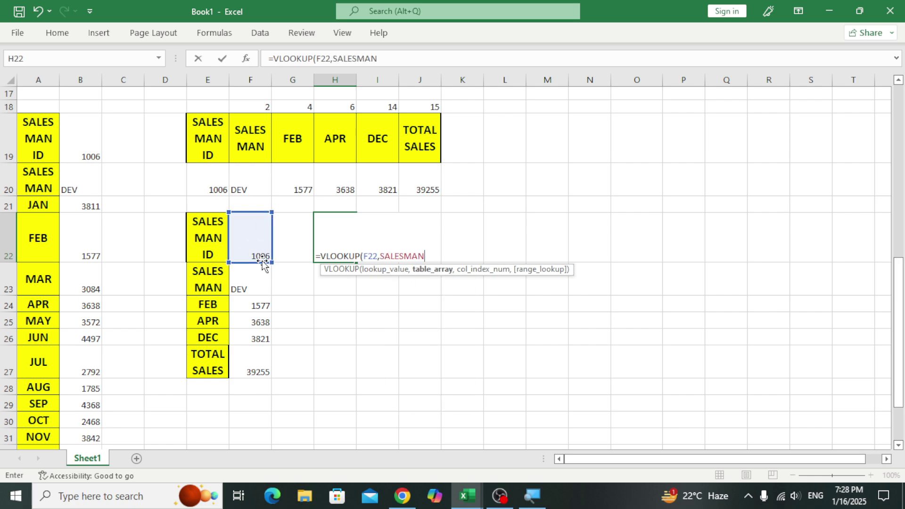
type(",")
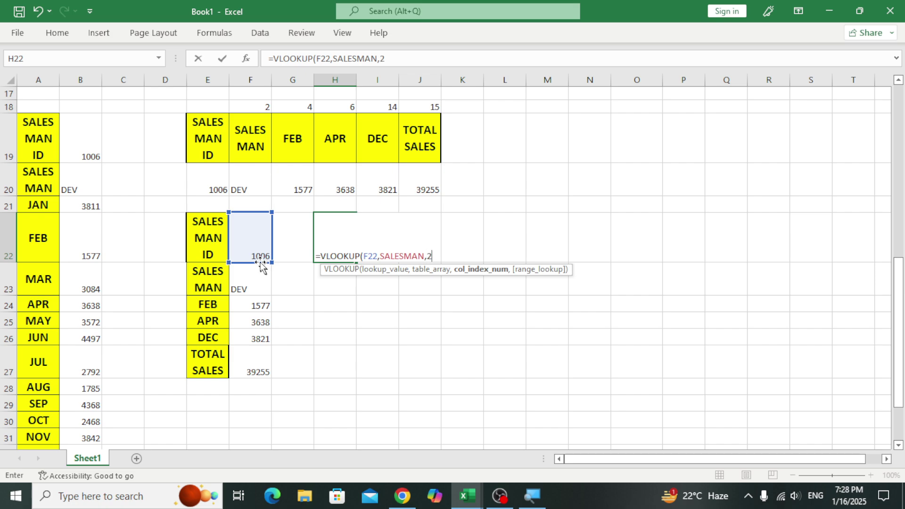
type("2,")
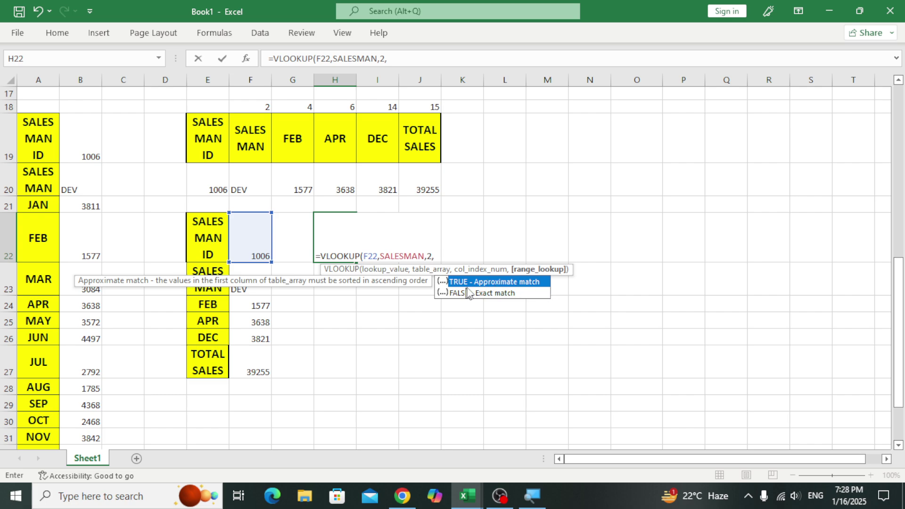
- Erase the unfinished VLOOKUP formula from H22 and leave the cell empty
key("BackSpace")
key("BackSpace")
key("BackSpace")
key("BackSpace")
key("BackSpace")
key("BackSpace")
key("BackSpace")
key("BackSpace")
key("BackSpace")
key("BackSpace")
key("BackSpace")
key("BackSpace")
key("BackSpace")
key("BackSpace")
key("BackSpace")
key("BackSpace")
key("BackSpace")
key("BackSpace")
key("BackSpace")
key("BackSpace")
key("BackSpace")
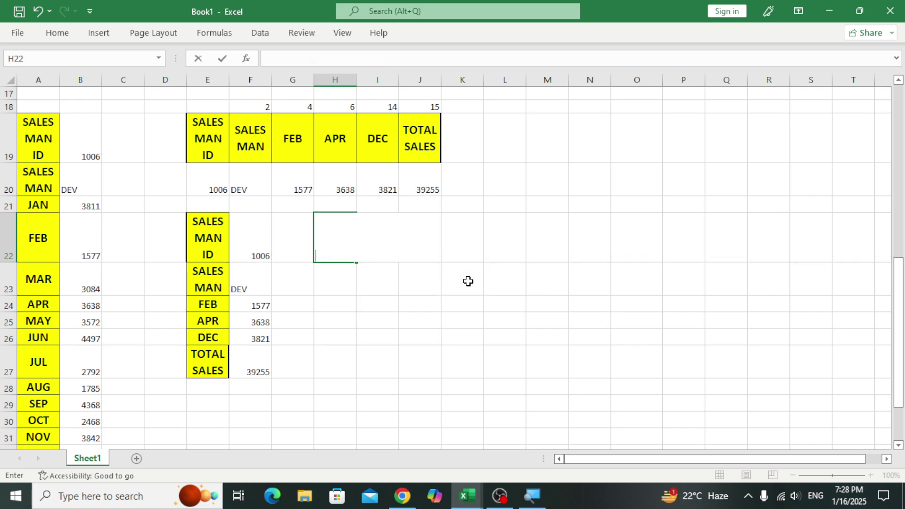
key("Return")
- Switch back to the ADVANCE VLOOKUP FUNCTION workbook and examine the VLOOKUP TRUE sheet's student table and empty %AGE column
left_click(829, 11)
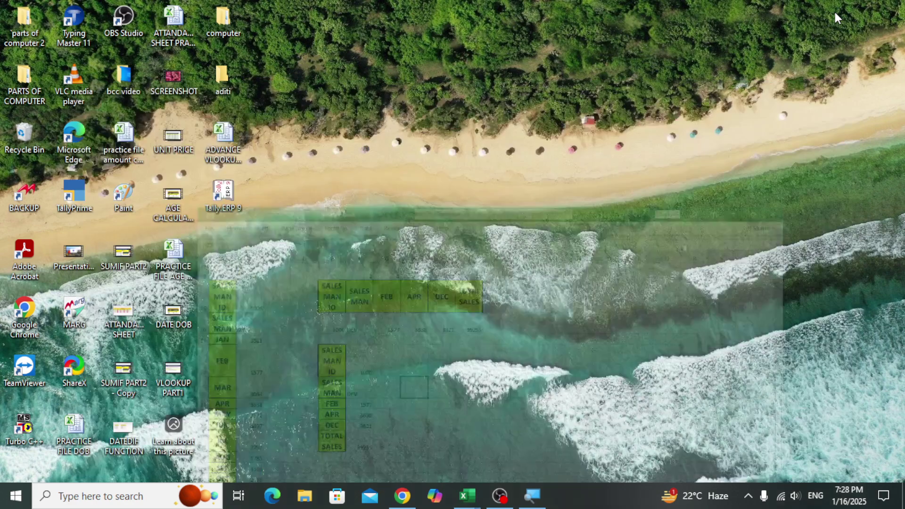
mouse_move(467, 496)
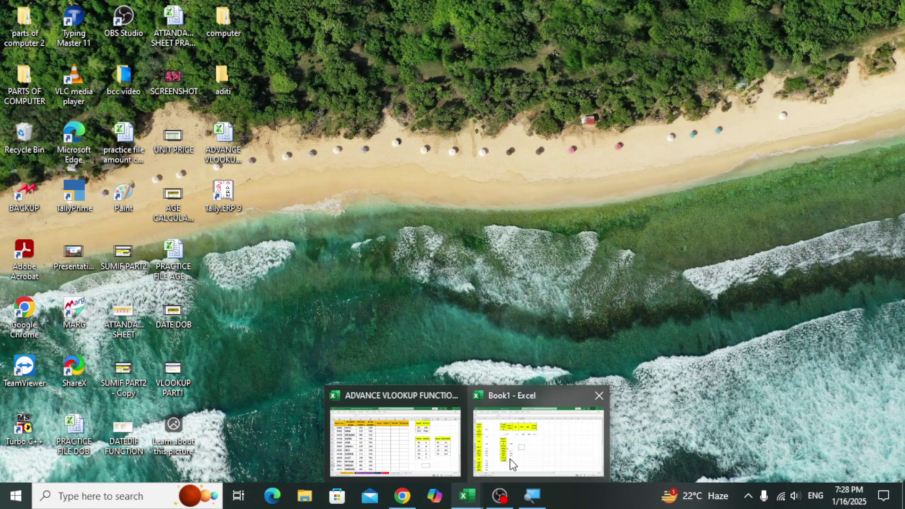
left_click(422, 448)
left_click(324, 270)
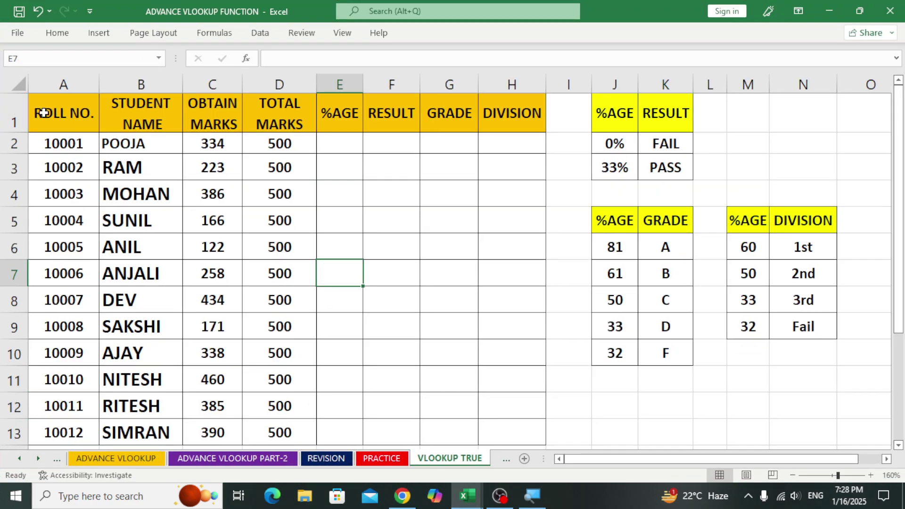
left_click_drag(64, 113, 660, 431)
left_click(665, 288)
left_click(427, 194)
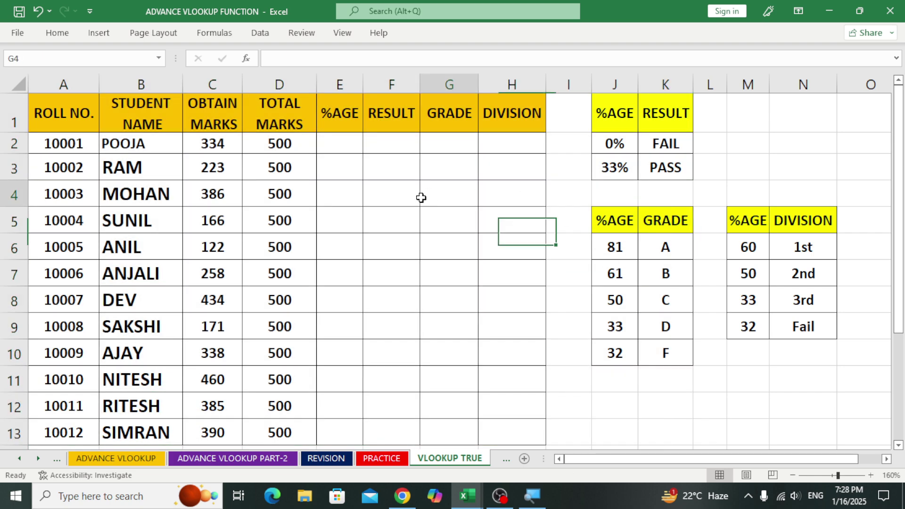
left_click(347, 155)
left_click(344, 142)
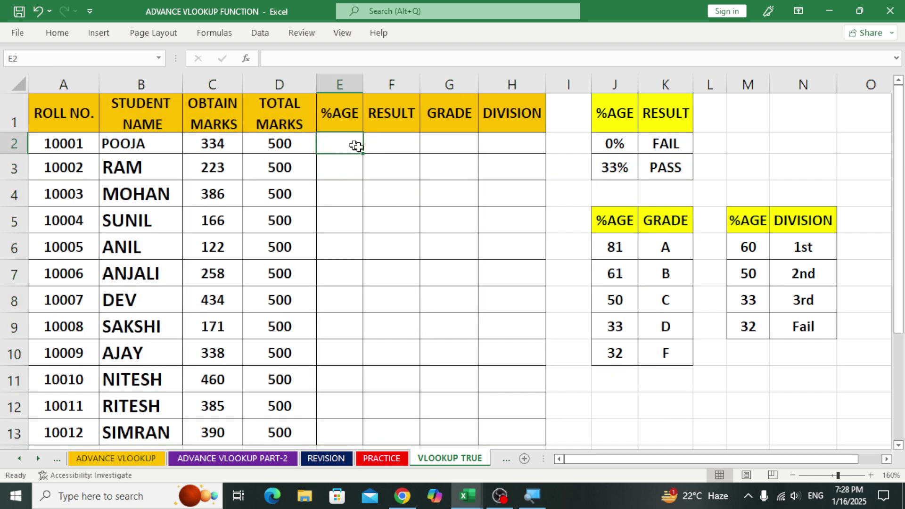
left_click(828, 11)
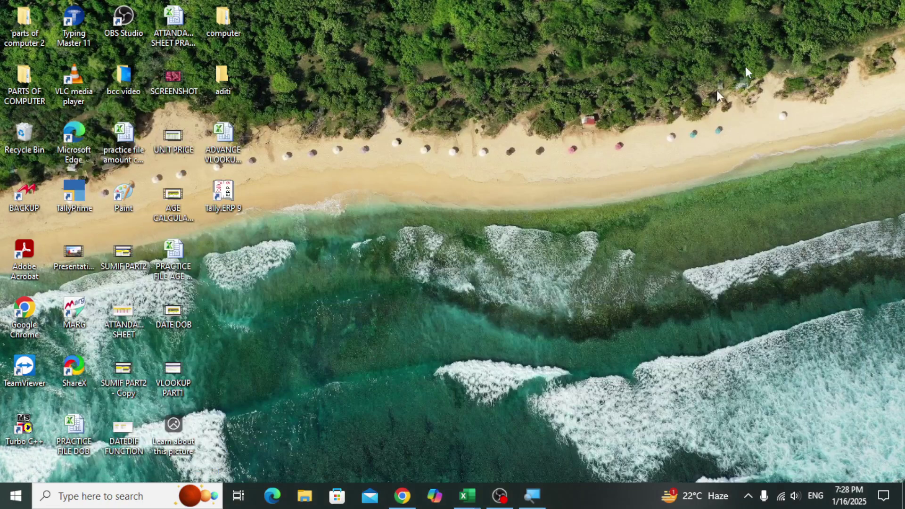
right_click(321, 129)
left_click(355, 175)
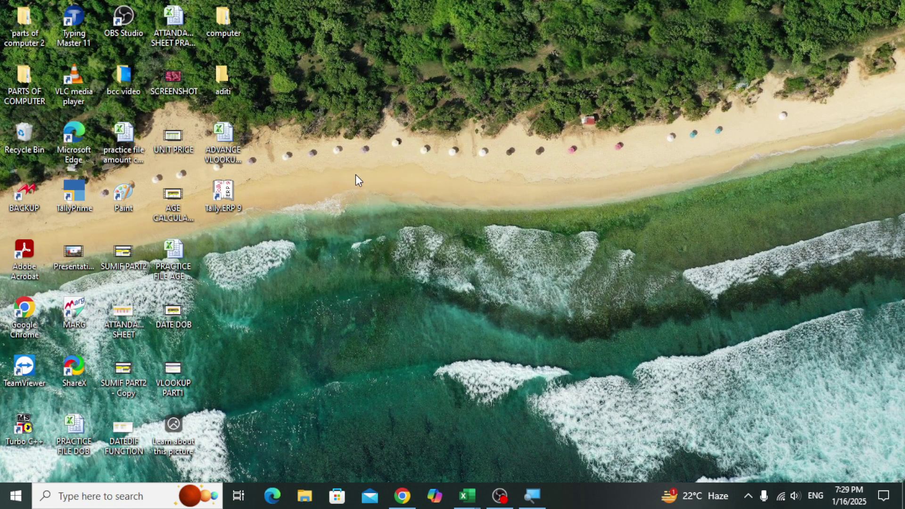